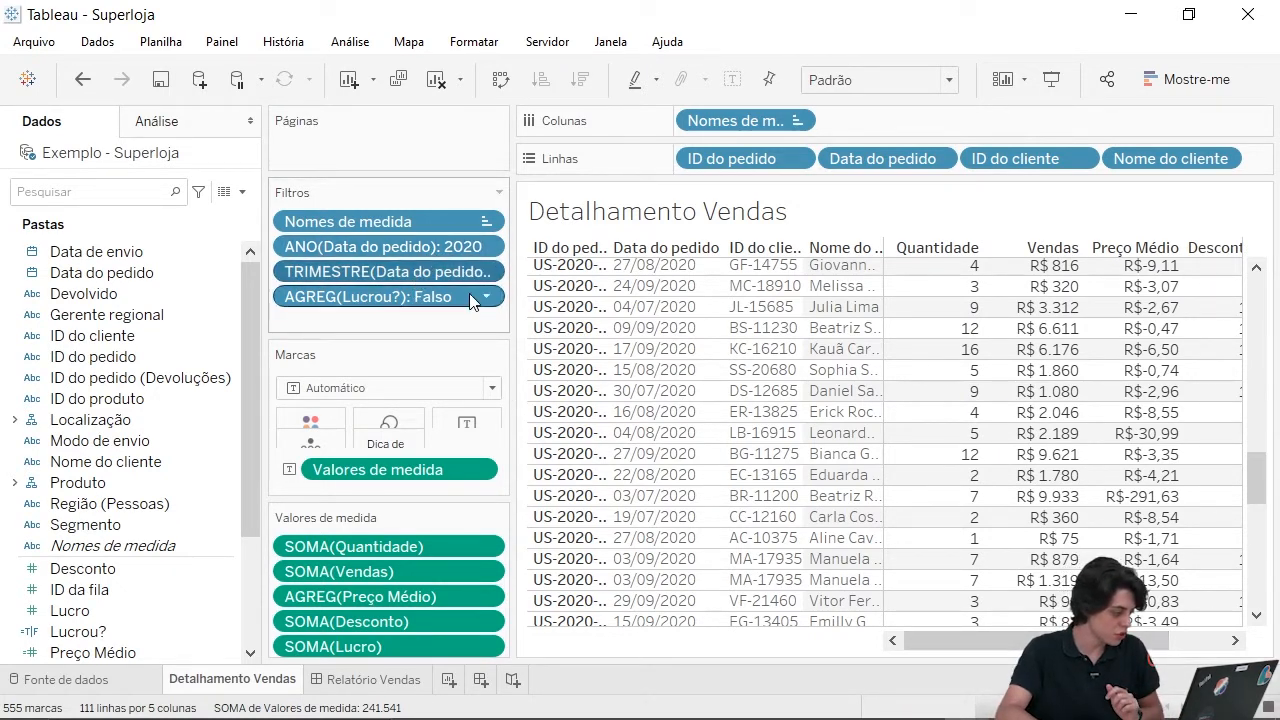
Widen the shelf area so the full filter names fit, and review the sales table's measure columns through Prejuizo.
left_click_drag(511, 305, 533, 324)
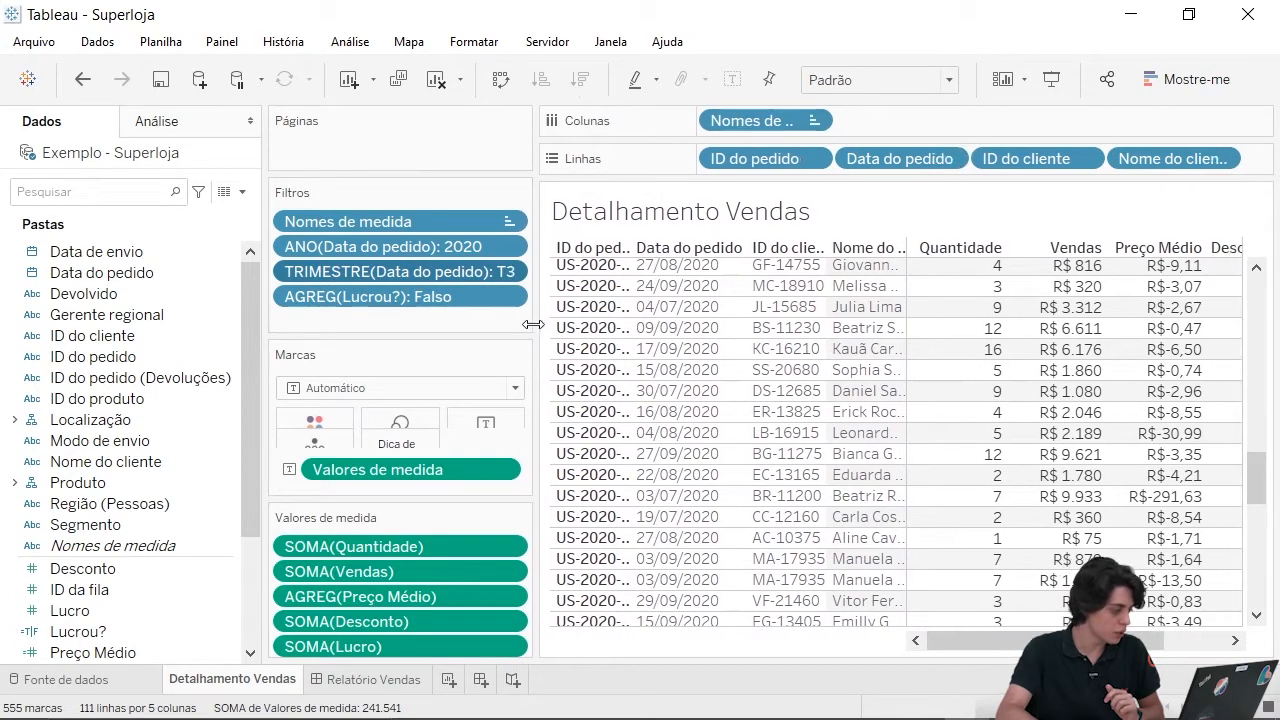
left_click(443, 296)
scroll(1140, 460, "right", 5)
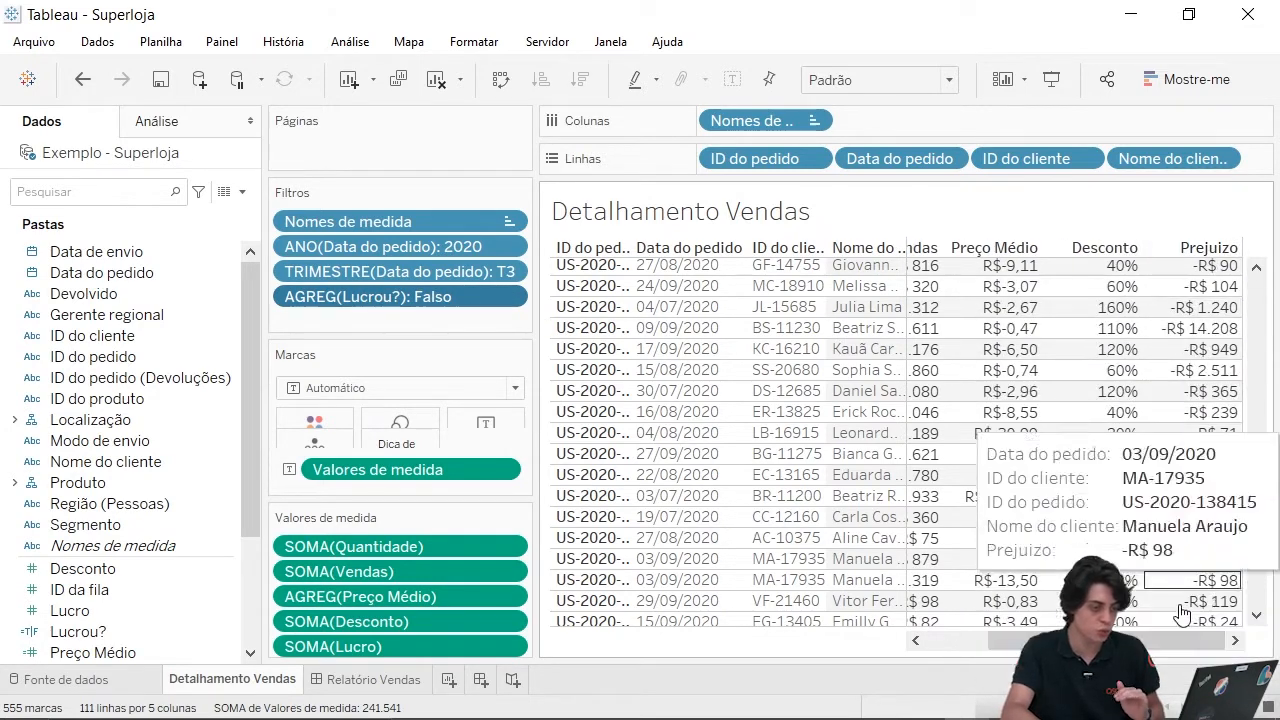
left_click_drag(1004, 643, 912, 655)
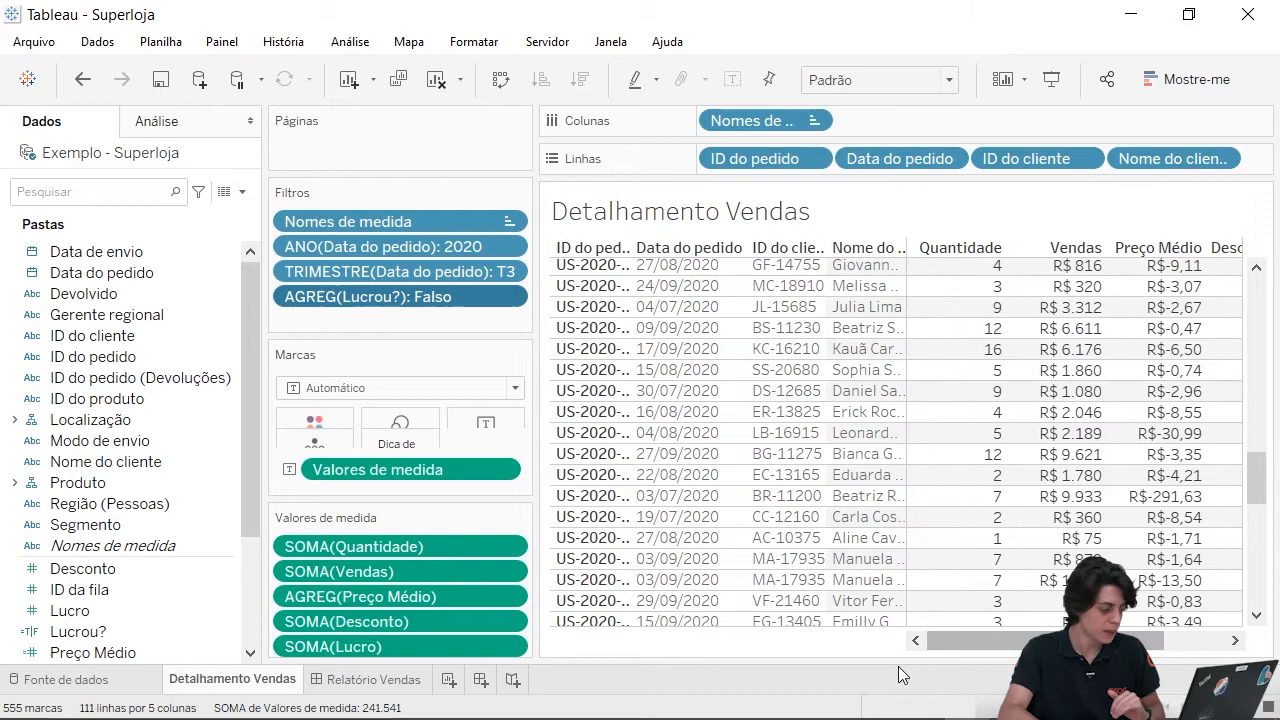
Examine the Relatório Vendas dashboard's header title, content area, and footer with its author text and date.
left_click(371, 680)
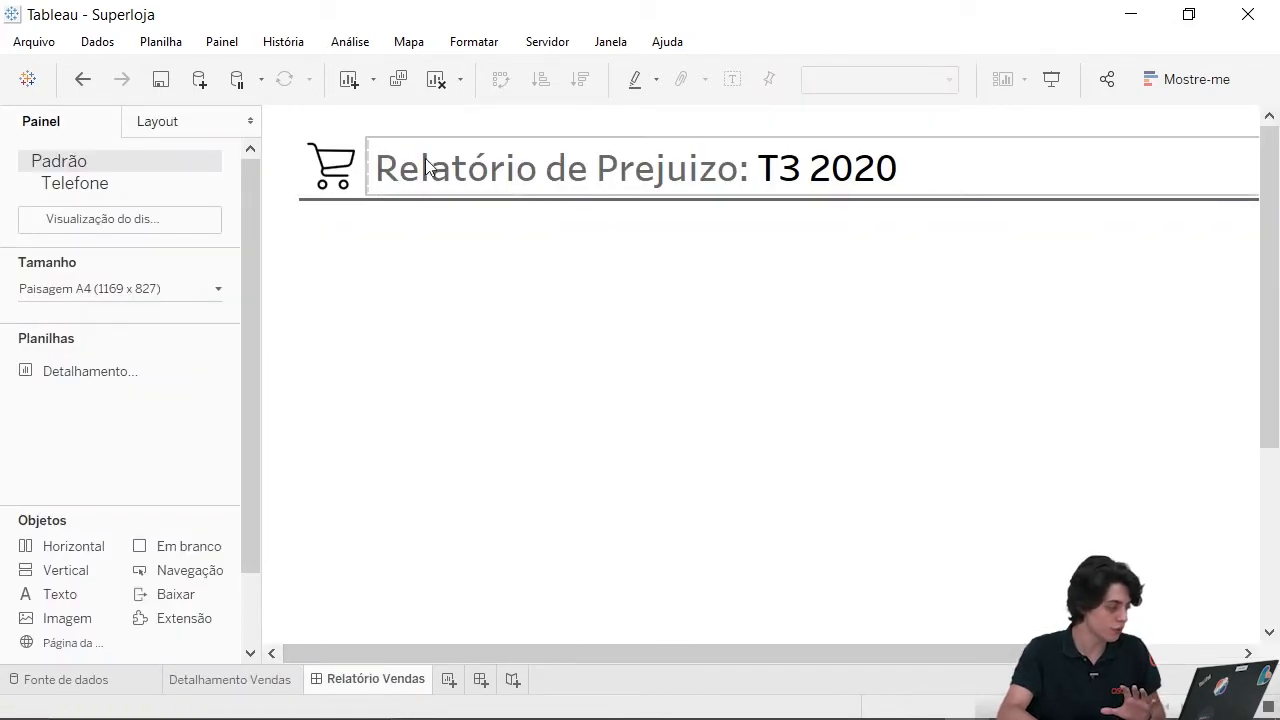
left_click(804, 166)
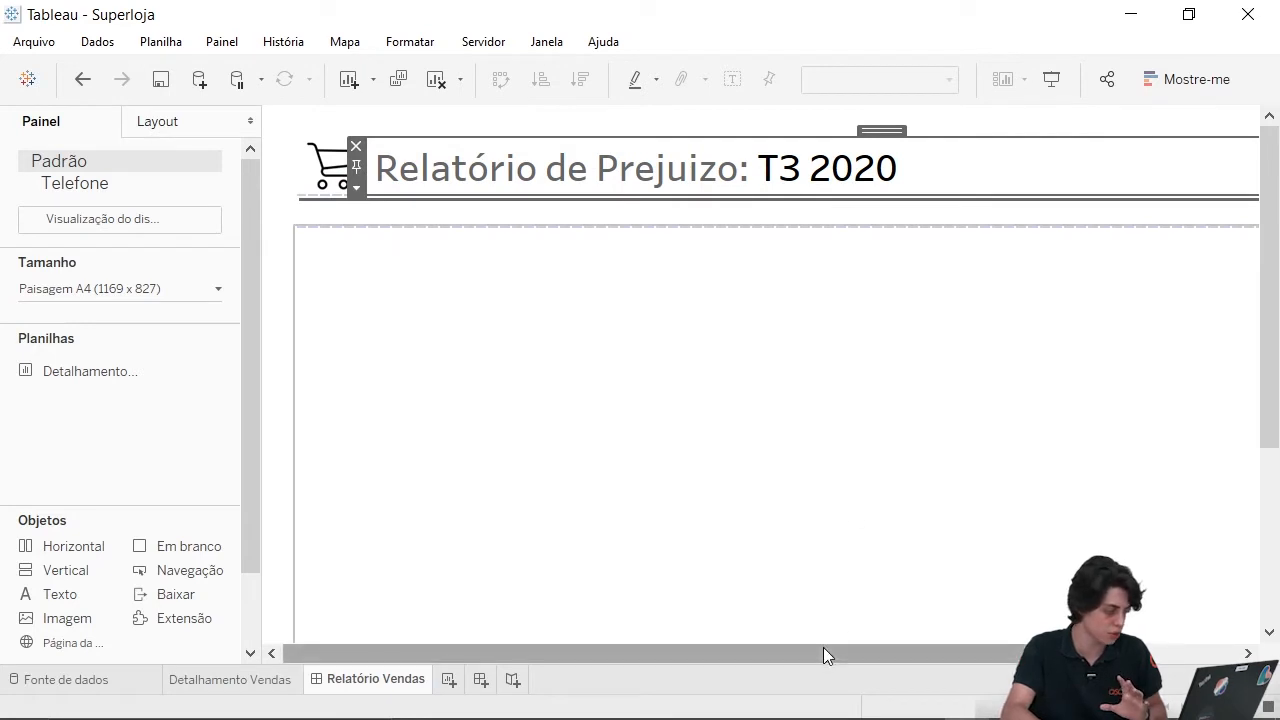
left_click_drag(686, 655, 585, 615)
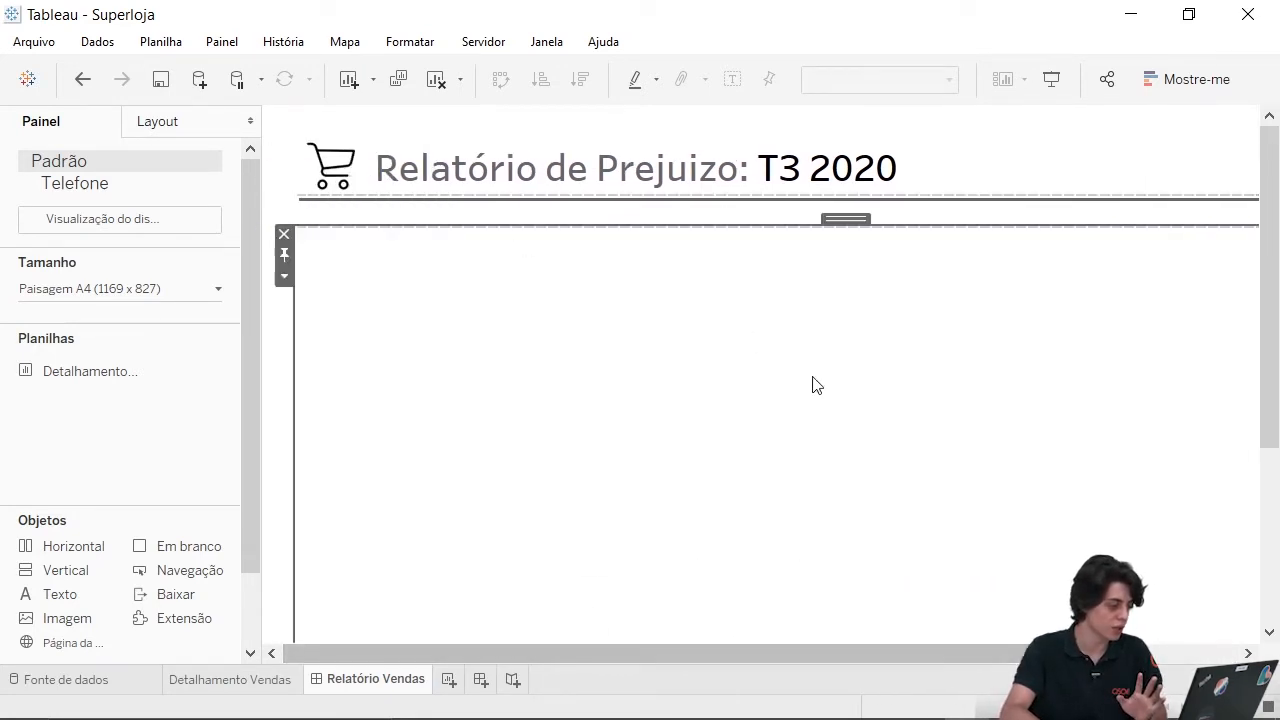
scroll(813, 382, "down", 5)
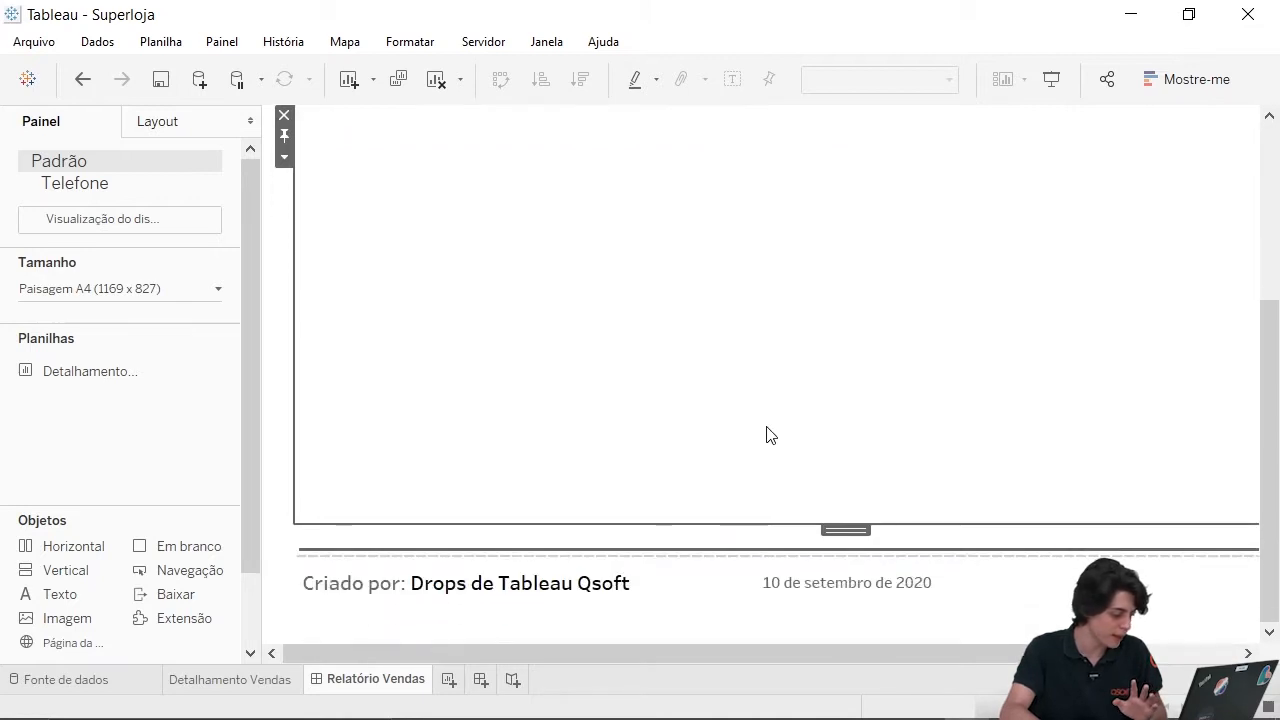
left_click(477, 591)
left_click_drag(557, 652, 604, 651)
left_click(743, 583)
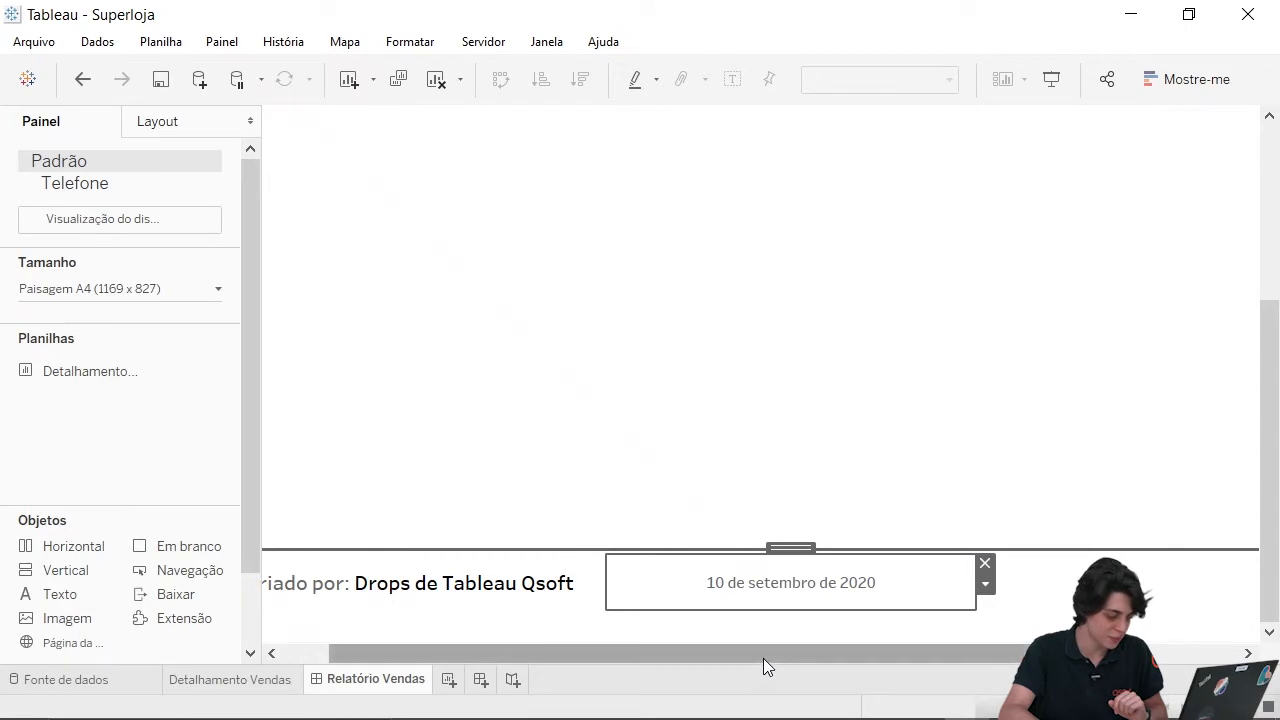
left_click_drag(763, 656, 628, 663)
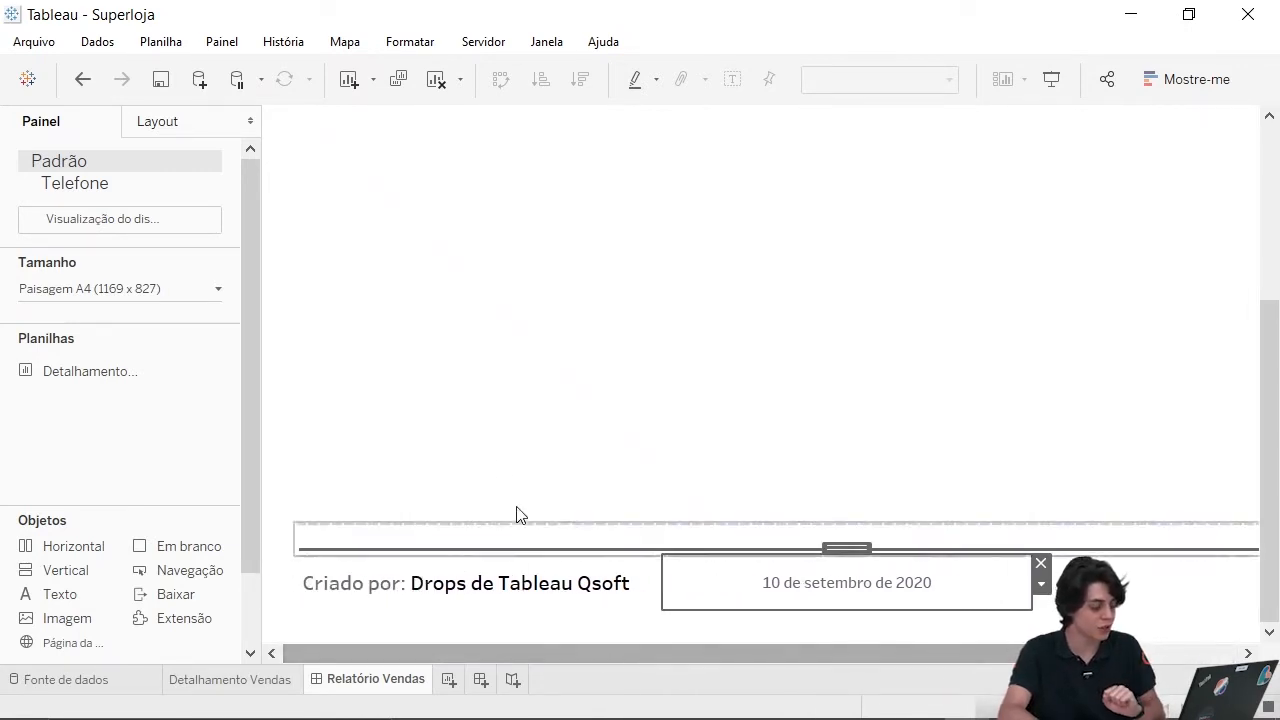
scroll(480, 437, "up", 5)
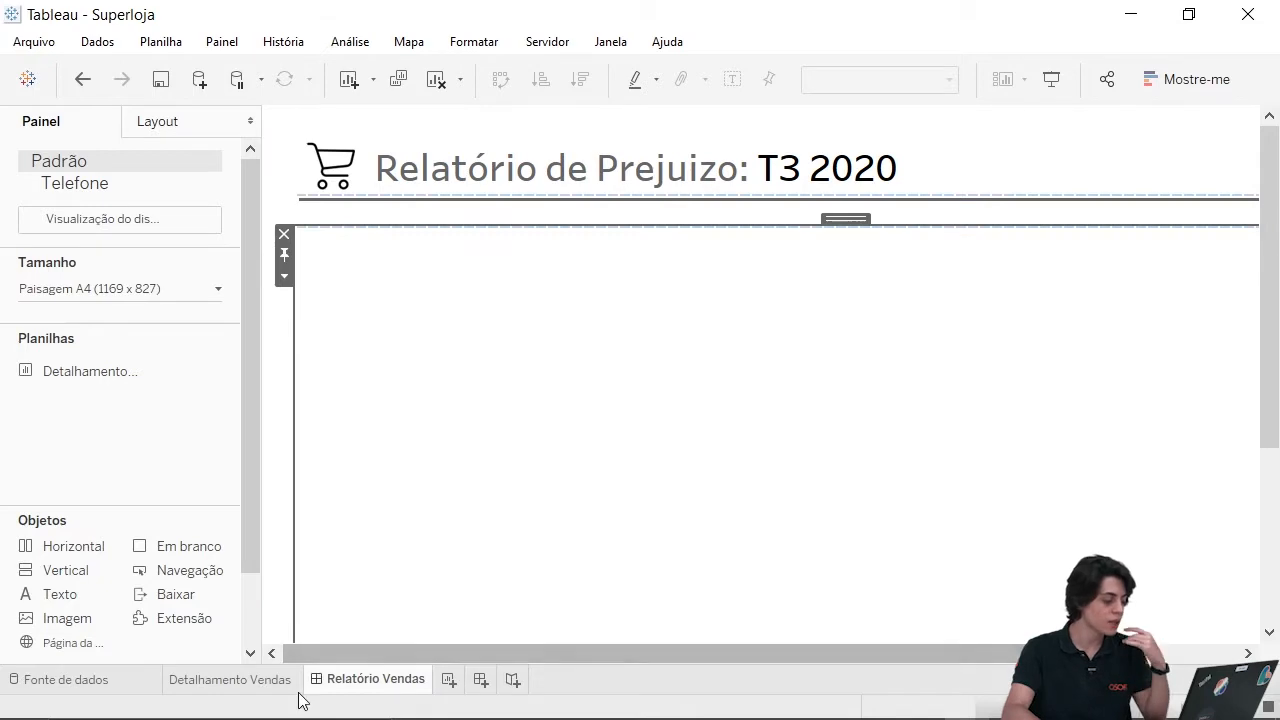
On the Detalhamento Vendas sheet, widen the ID do pedido, ID do cliente and Nome do cliente columns.
left_click(240, 680)
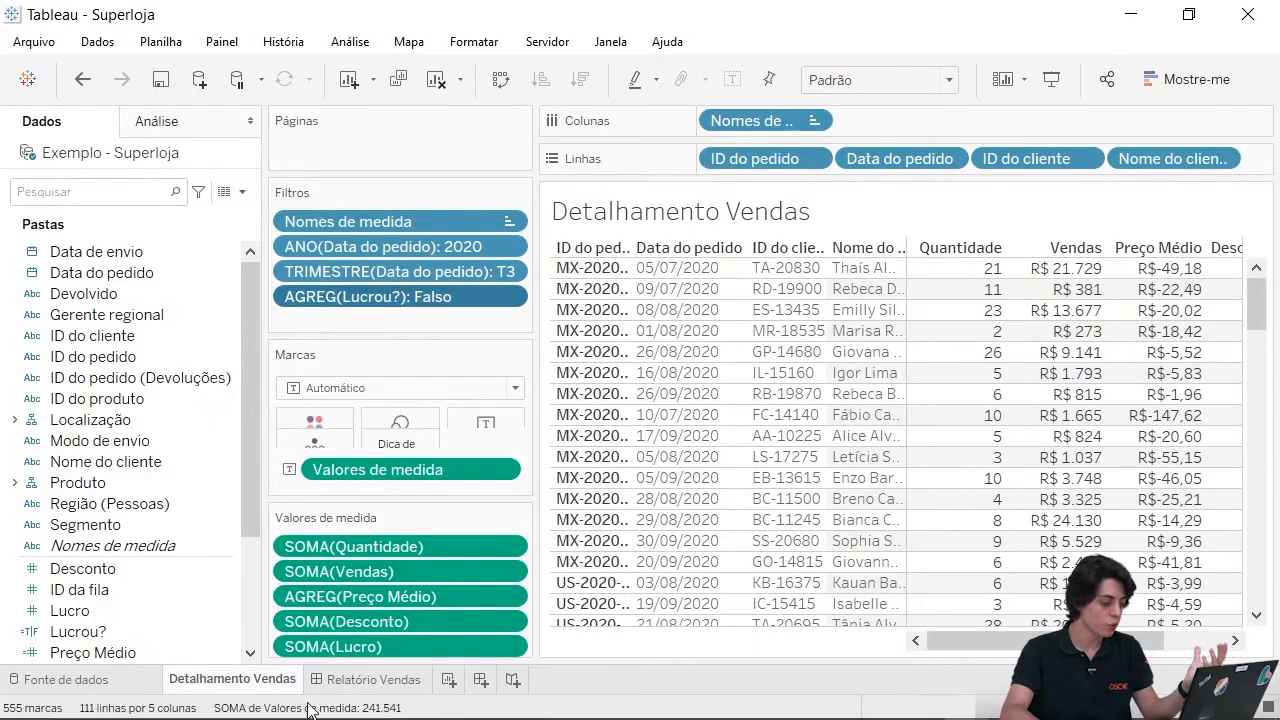
mouse_move(1240, 345)
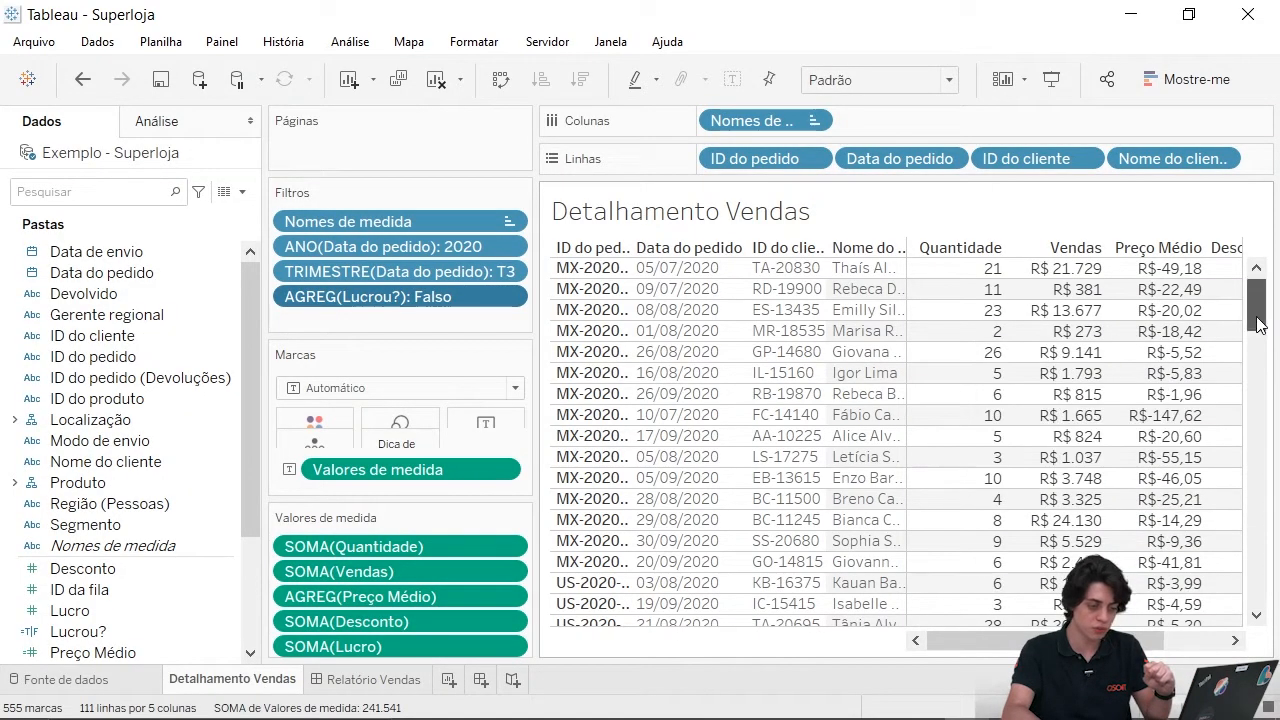
mouse_move(1254, 300)
left_mouse_down()
mouse_move(1253, 395)
mouse_move(1256, 320)
left_mouse_up()
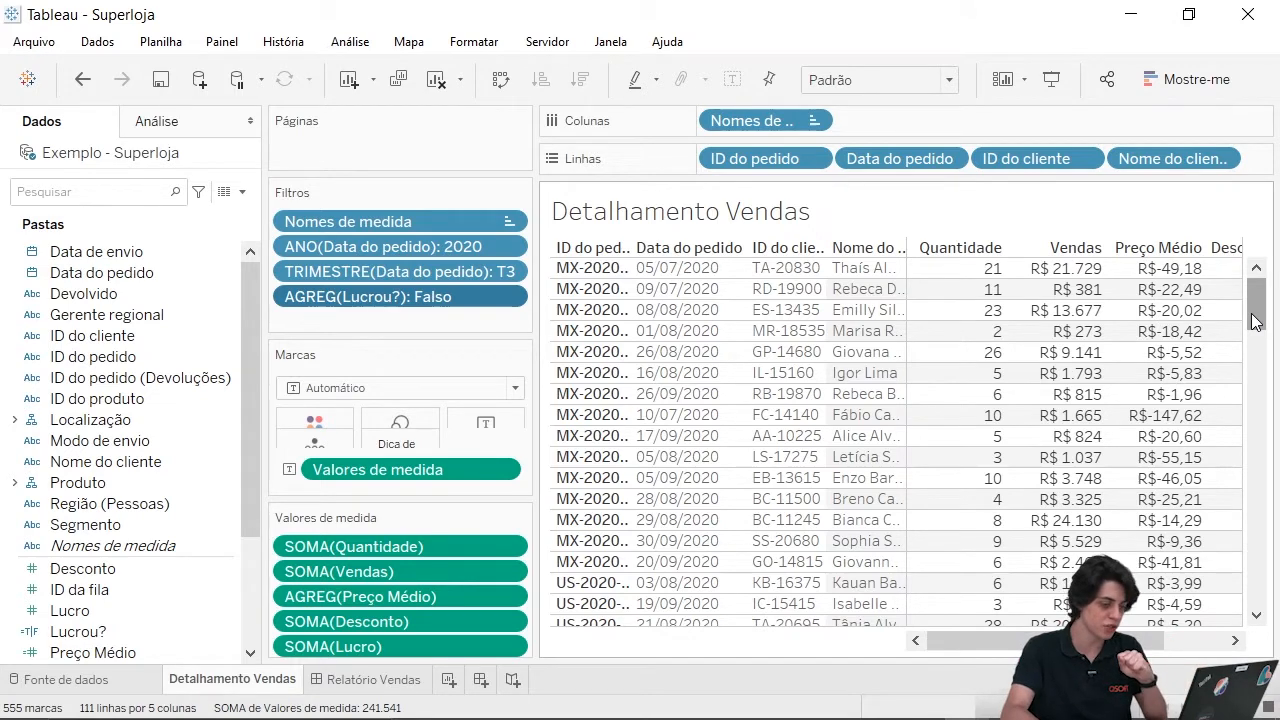
left_click_drag(634, 268, 672, 267)
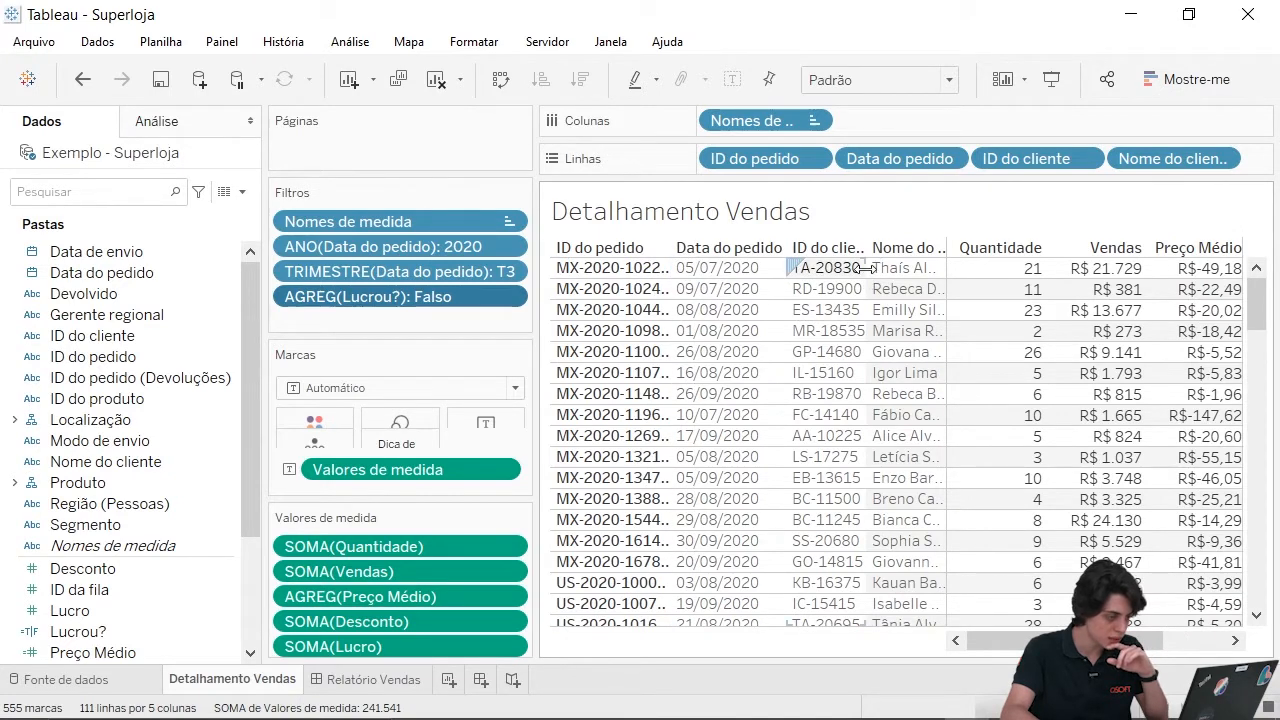
left_click_drag(867, 265, 893, 263)
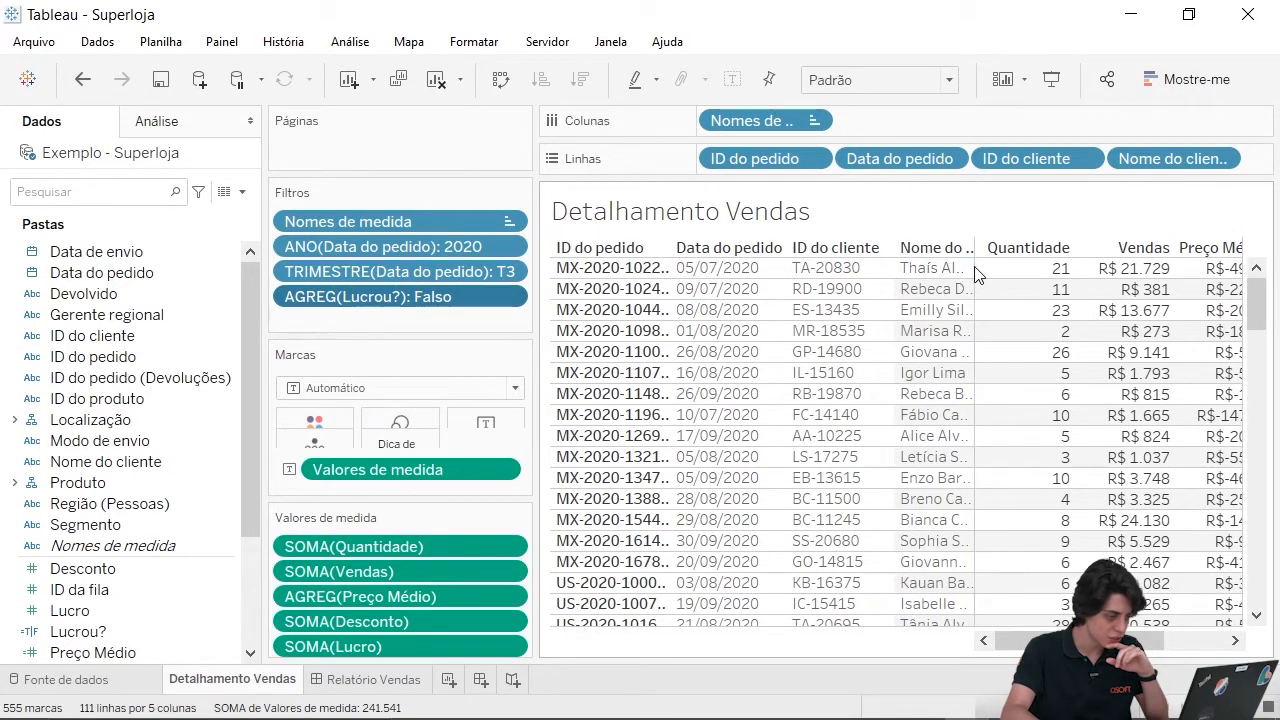
left_click_drag(975, 268, 1019, 274)
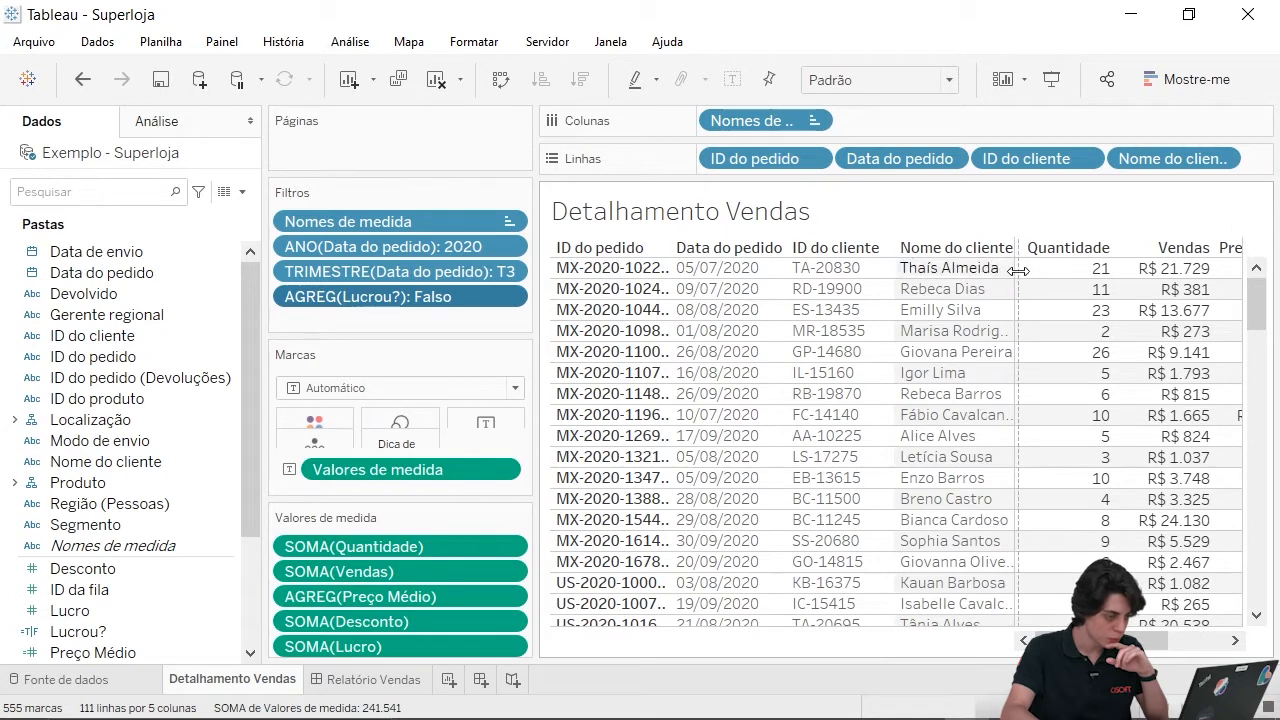
left_click_drag(1108, 640, 1080, 632)
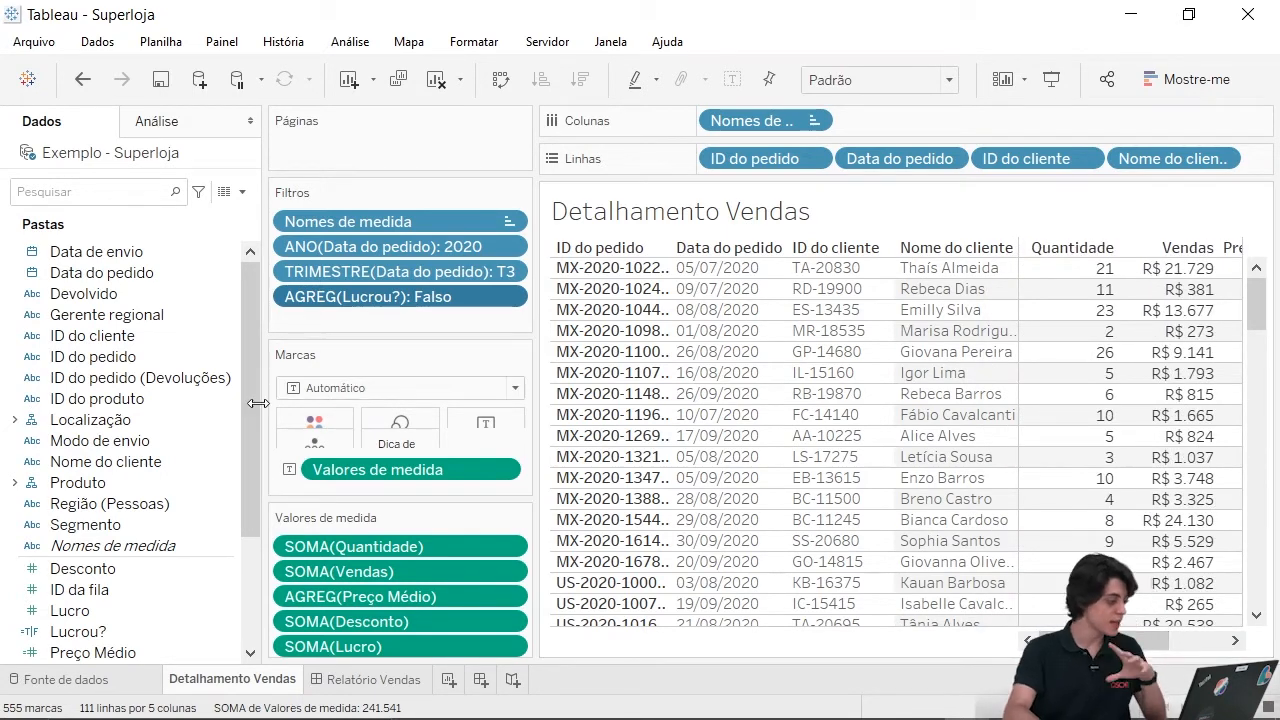
left_click_drag(250, 414, 256, 300)
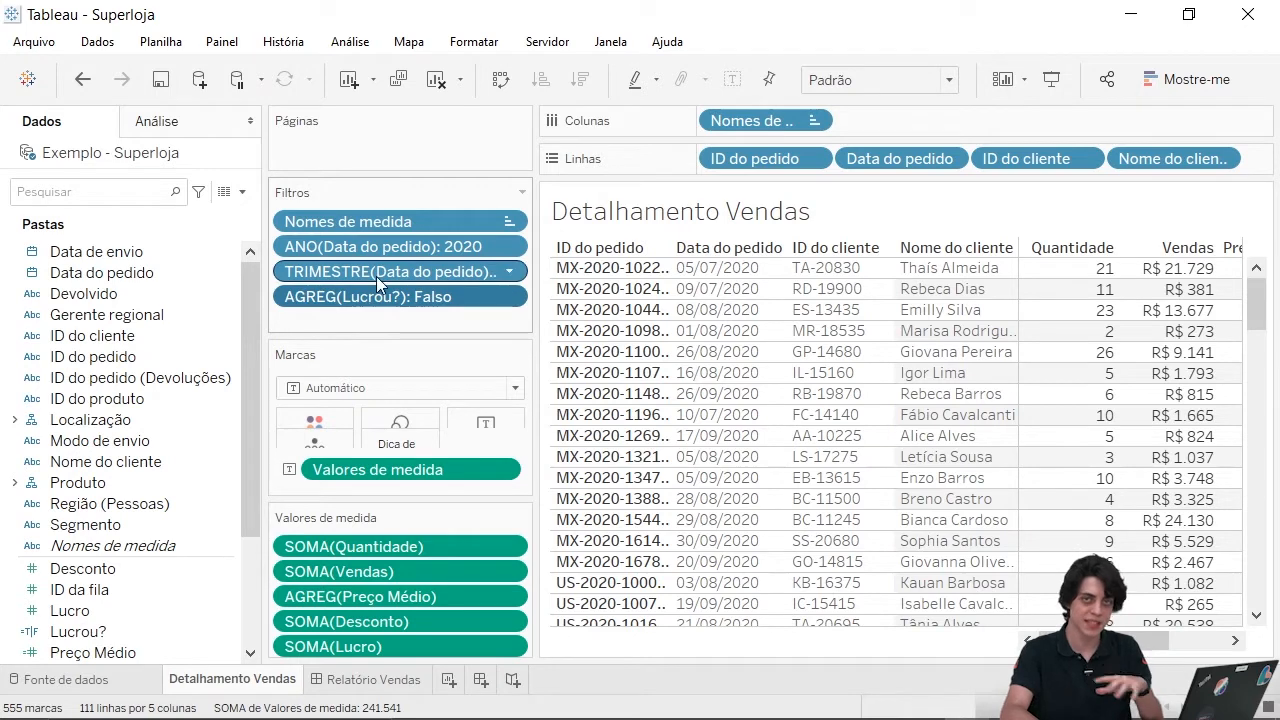
Add an INDEX() calculation at the end of the rows, after Nome do cliente, and make it discrete.
double_click(1258, 160)
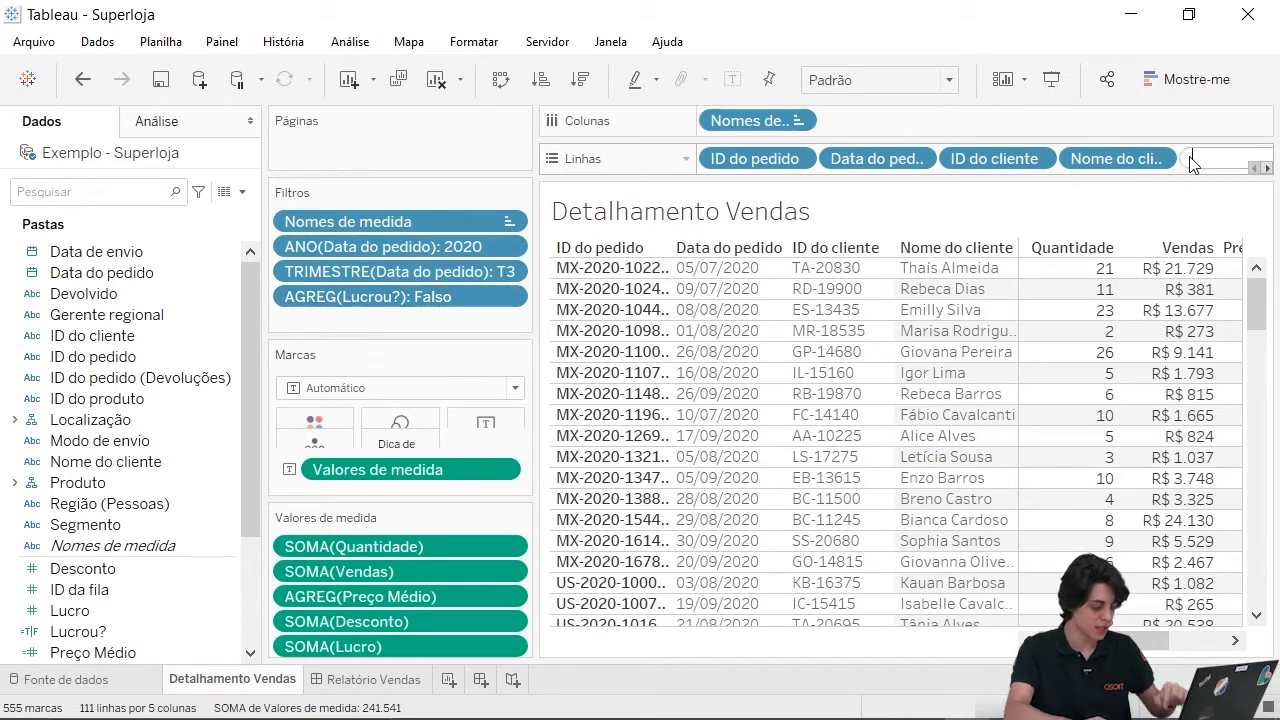
type("incex")
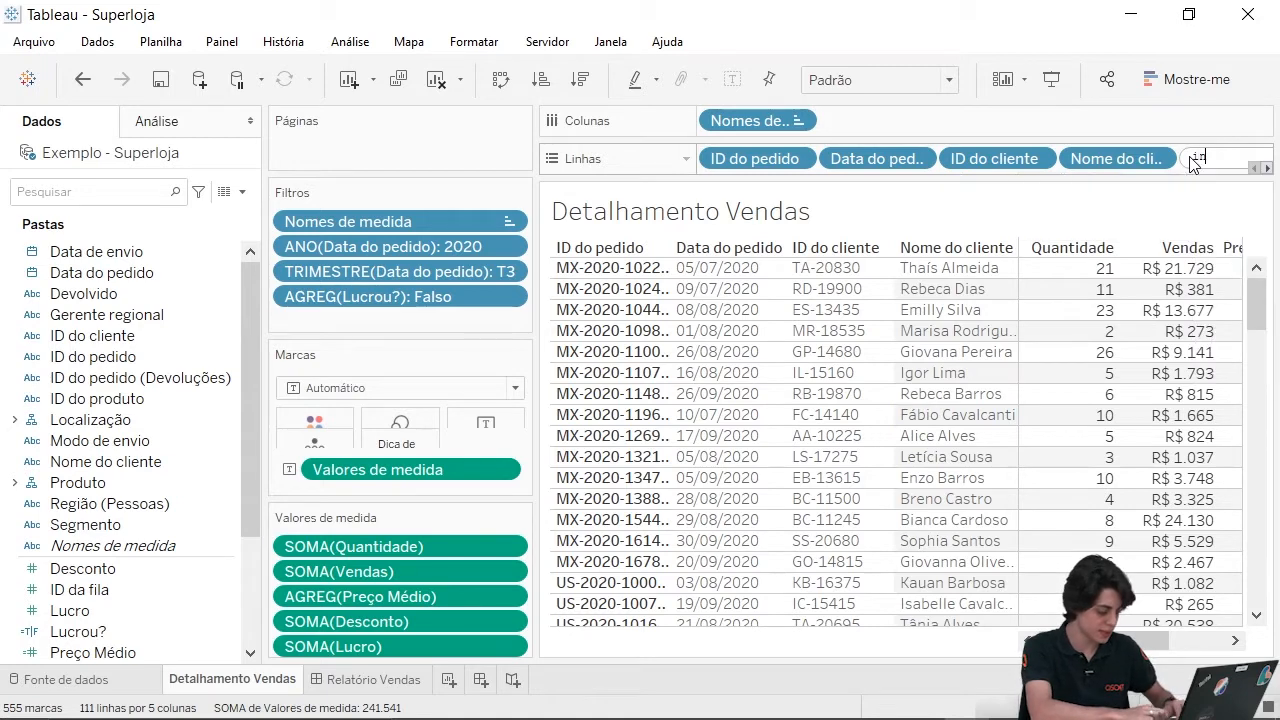
key("BackSpace")
key("BackSpace")
key("BackSpace")
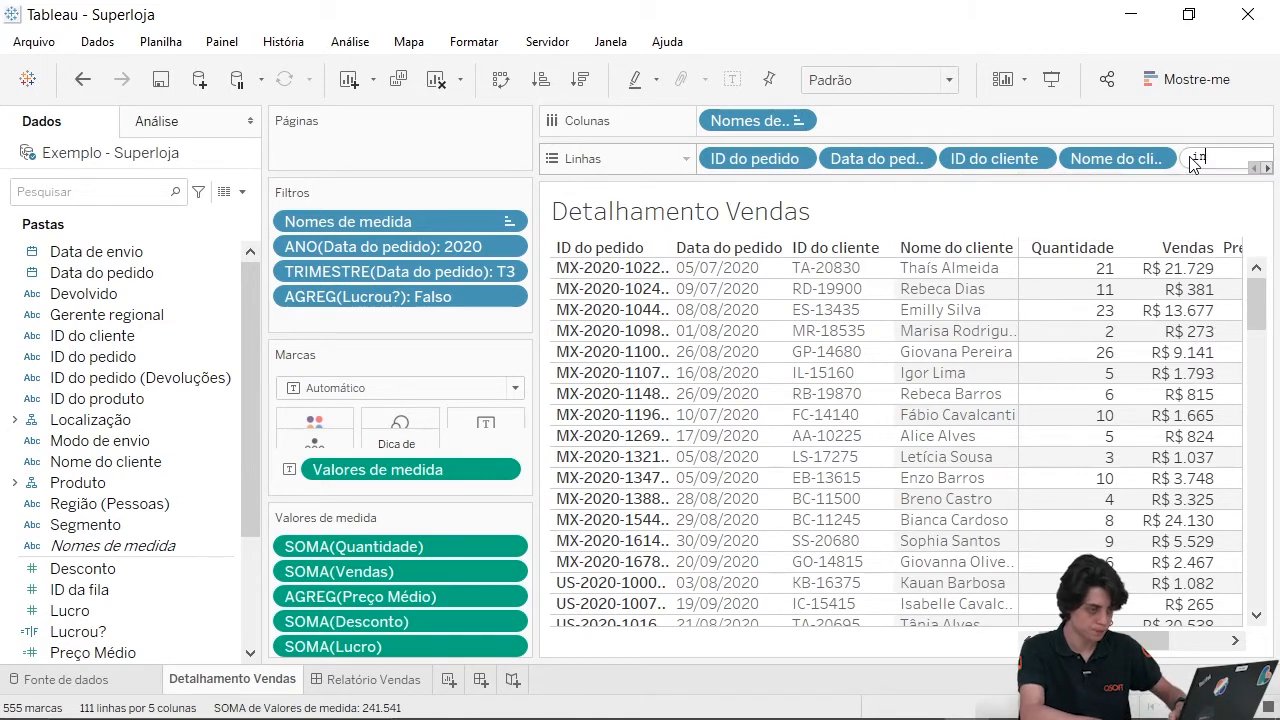
type("dex")
key("Return")
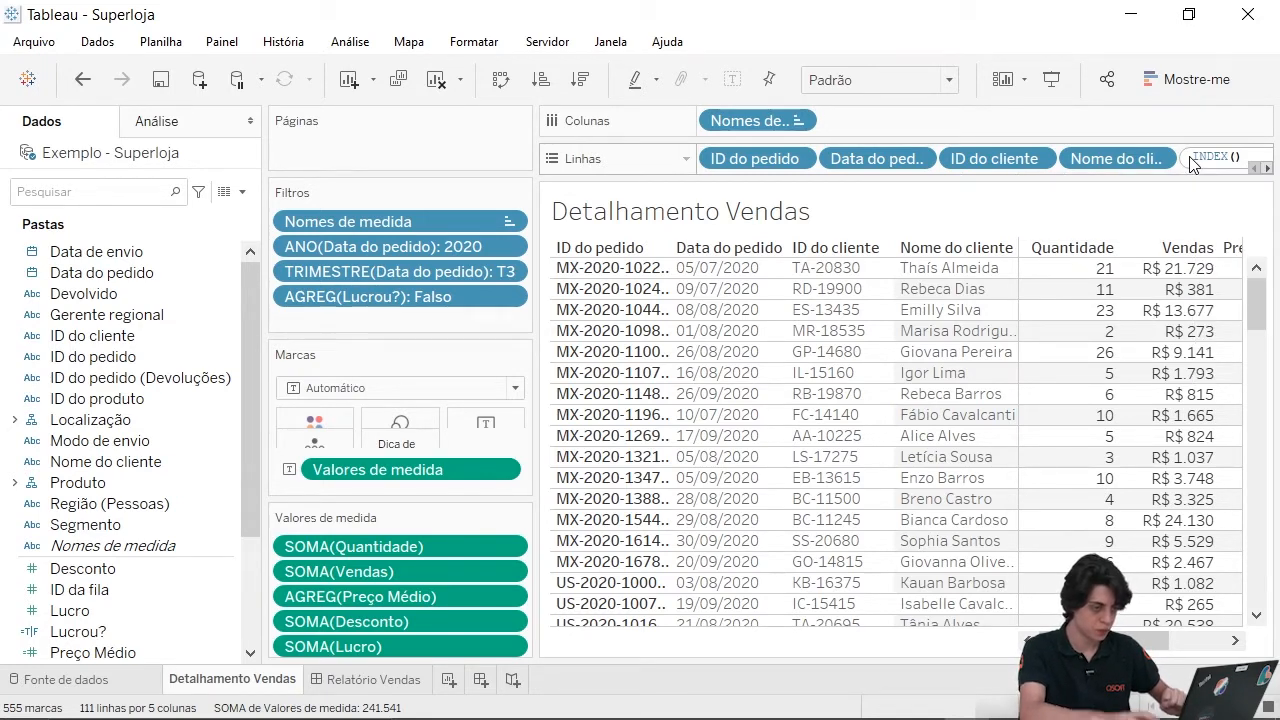
right_click(1218, 160)
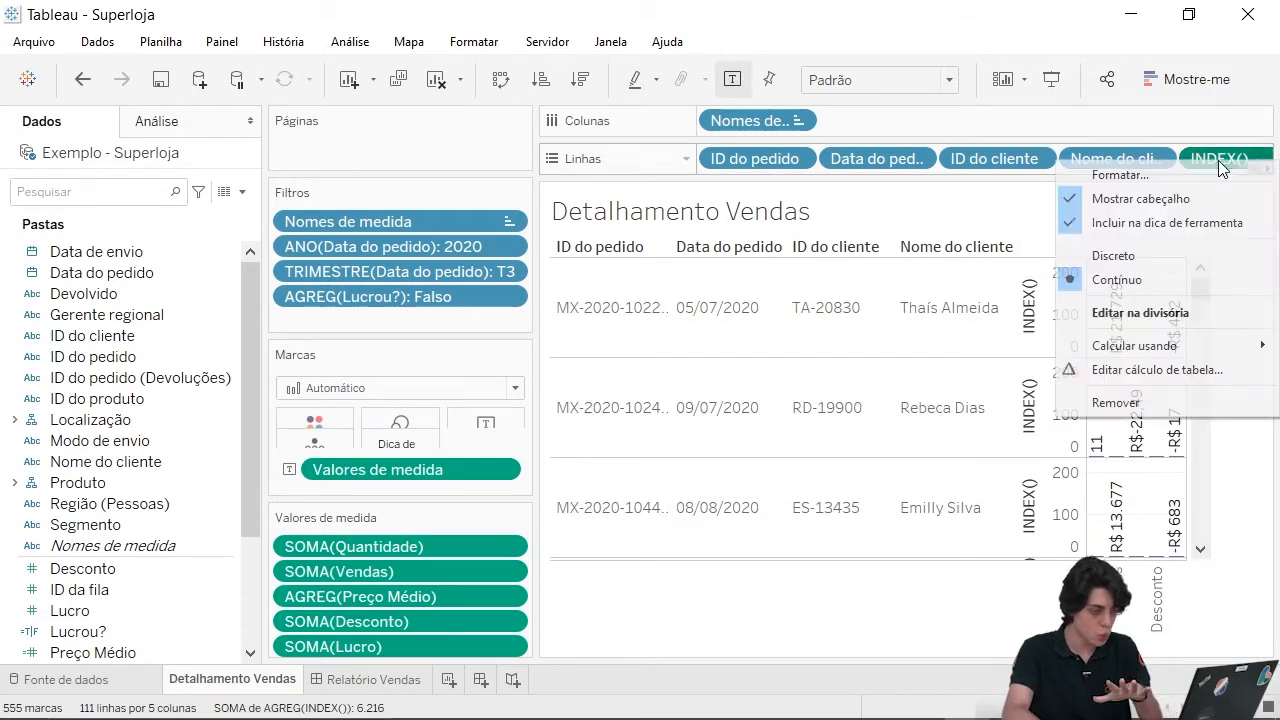
left_click(1163, 257)
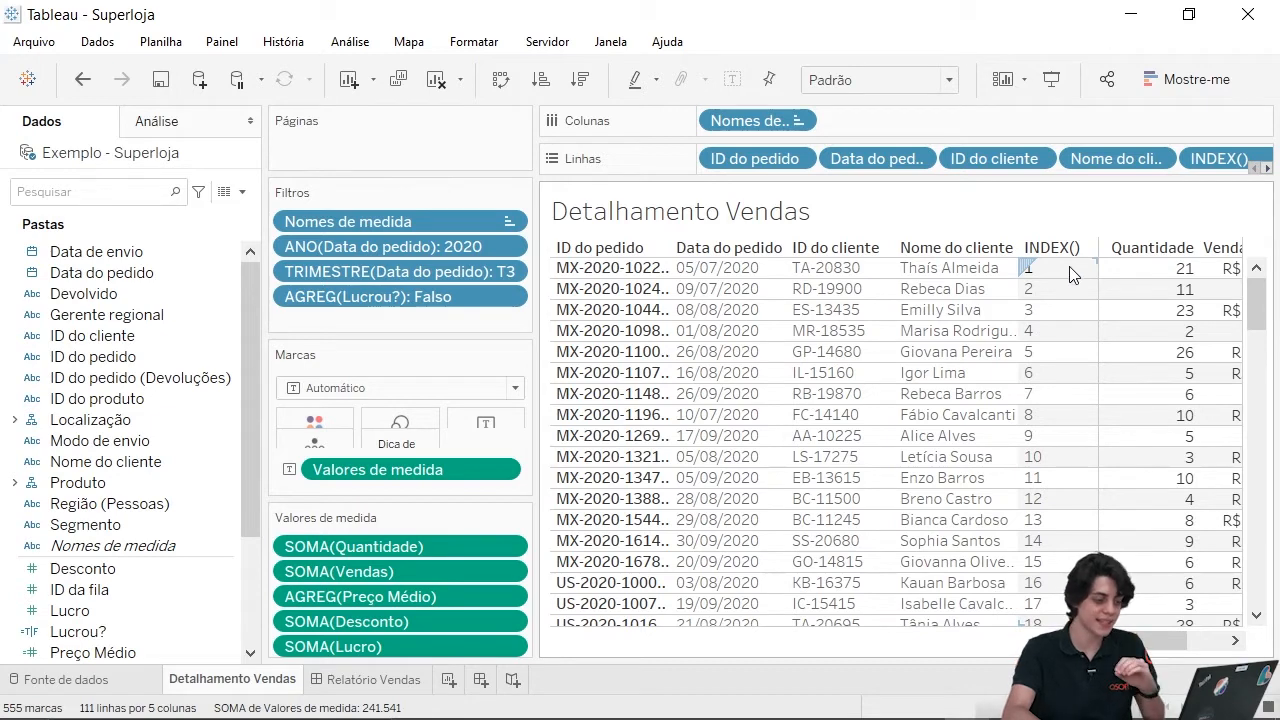
Examine the INDEX() numbering down to the last row of the table.
scroll(1200, 500, "down", 20)
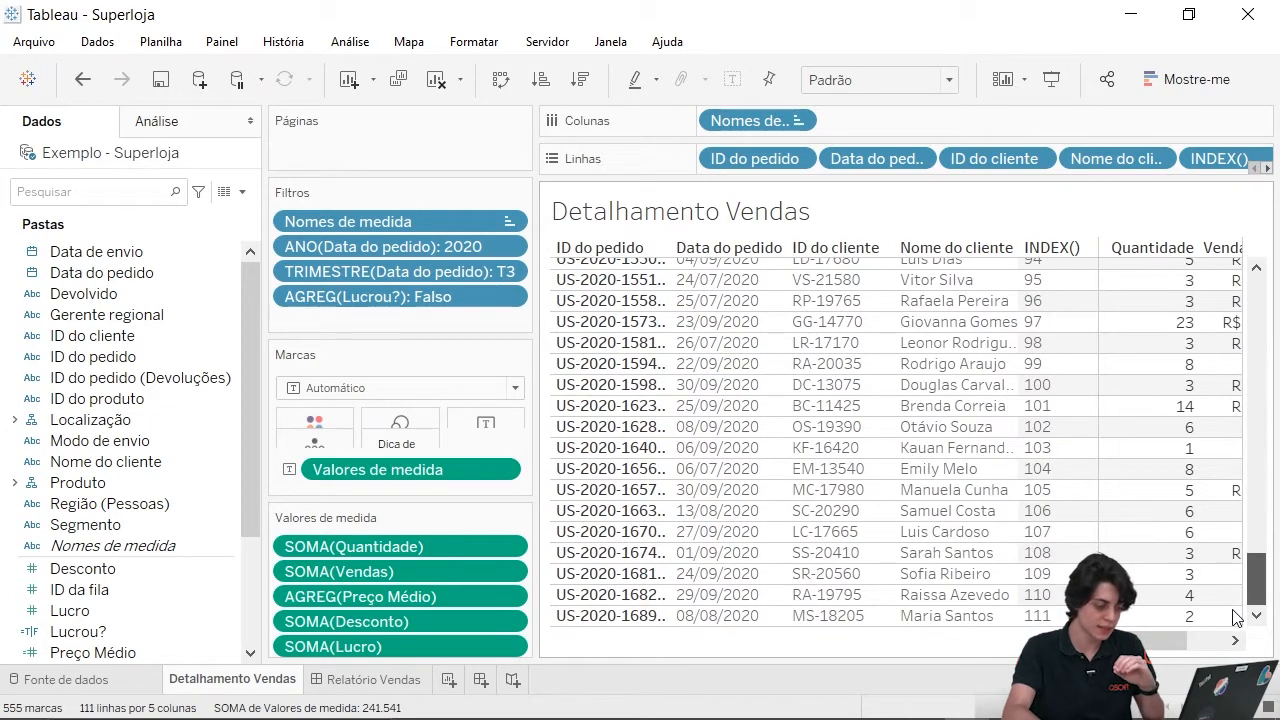
left_click(1066, 617)
left_click(1064, 618)
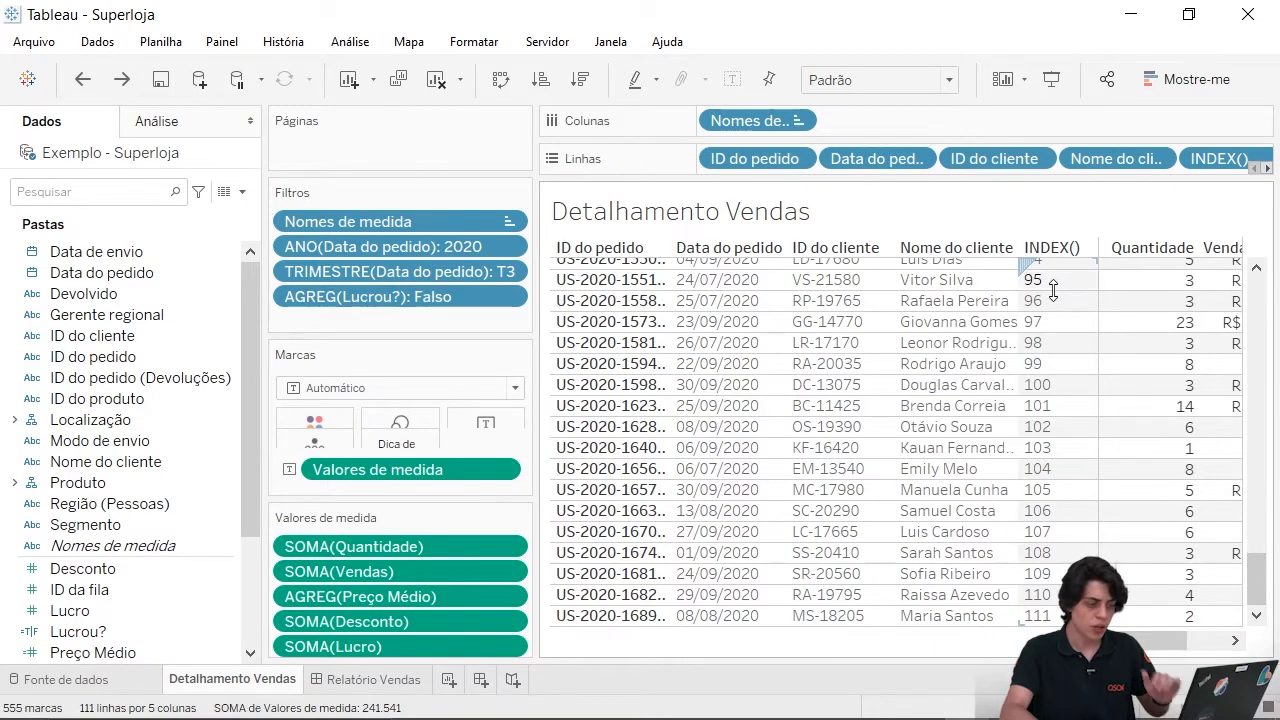
scroll(1103, 470, "up", 5)
scroll(1096, 500, "down", 5)
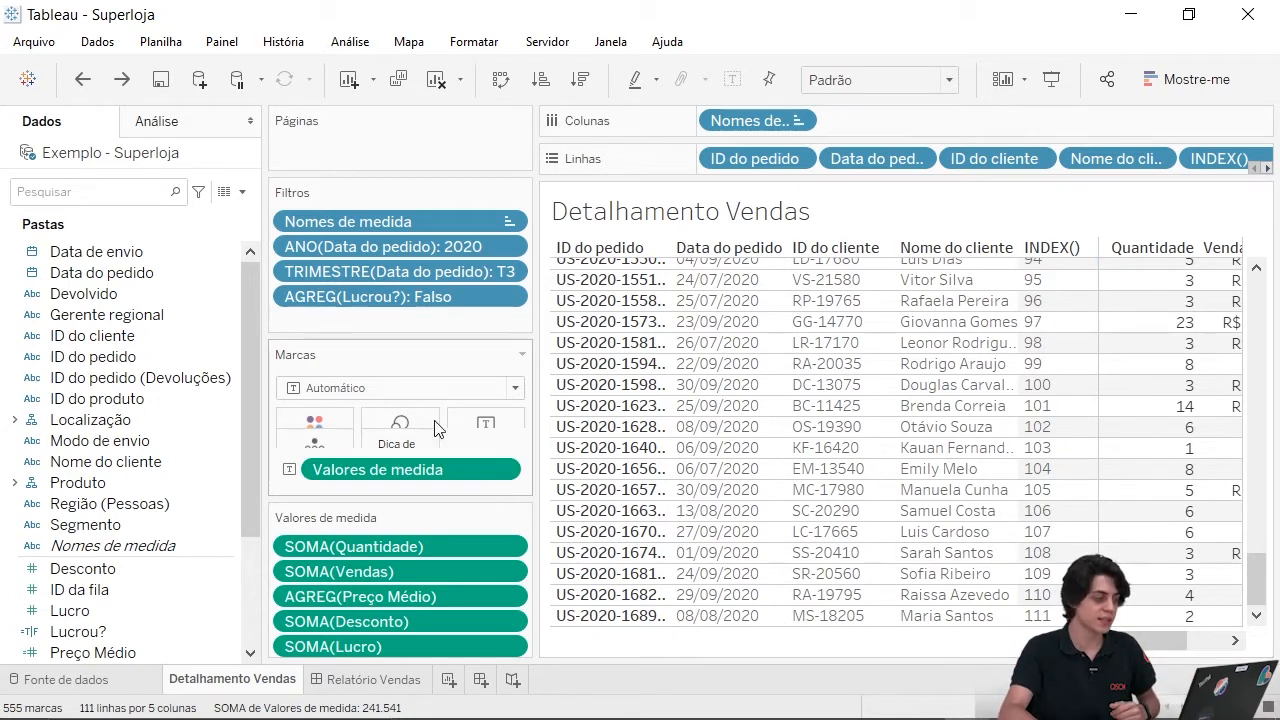
Create an integer parameter named Número de Linhas with a current value of 24 and all values allowed.
left_click(241, 191)
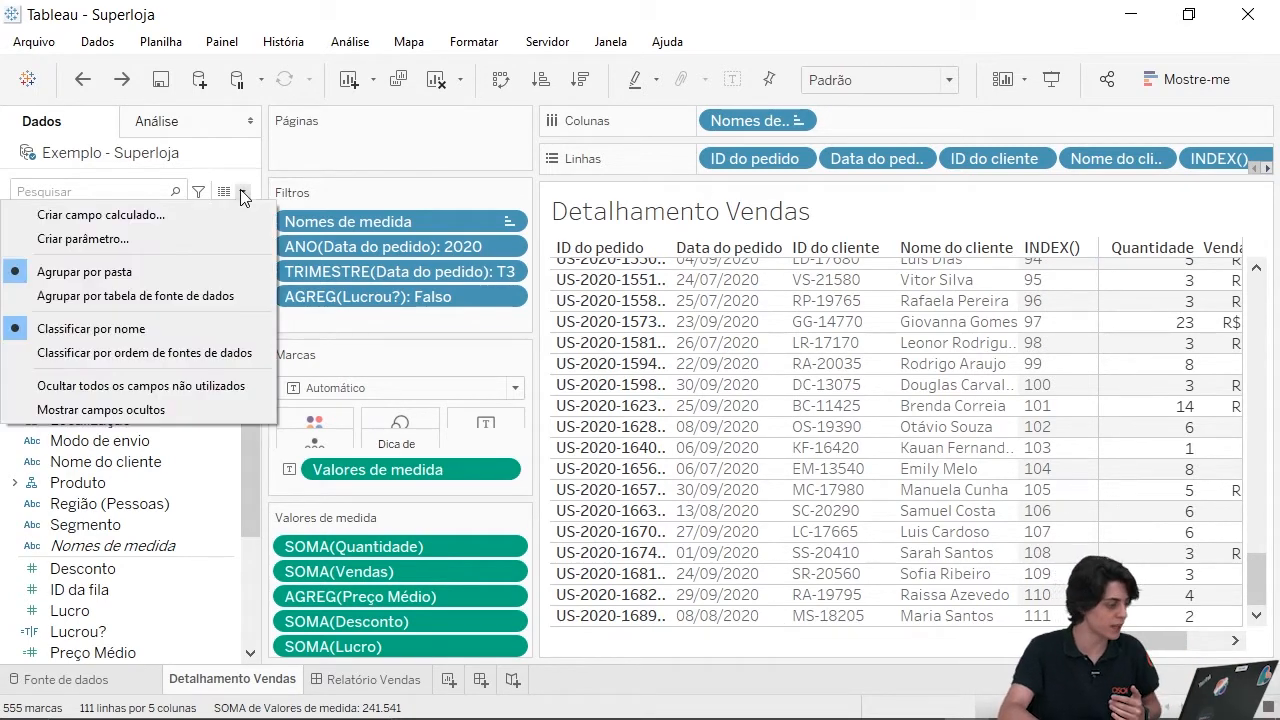
left_click(204, 238)
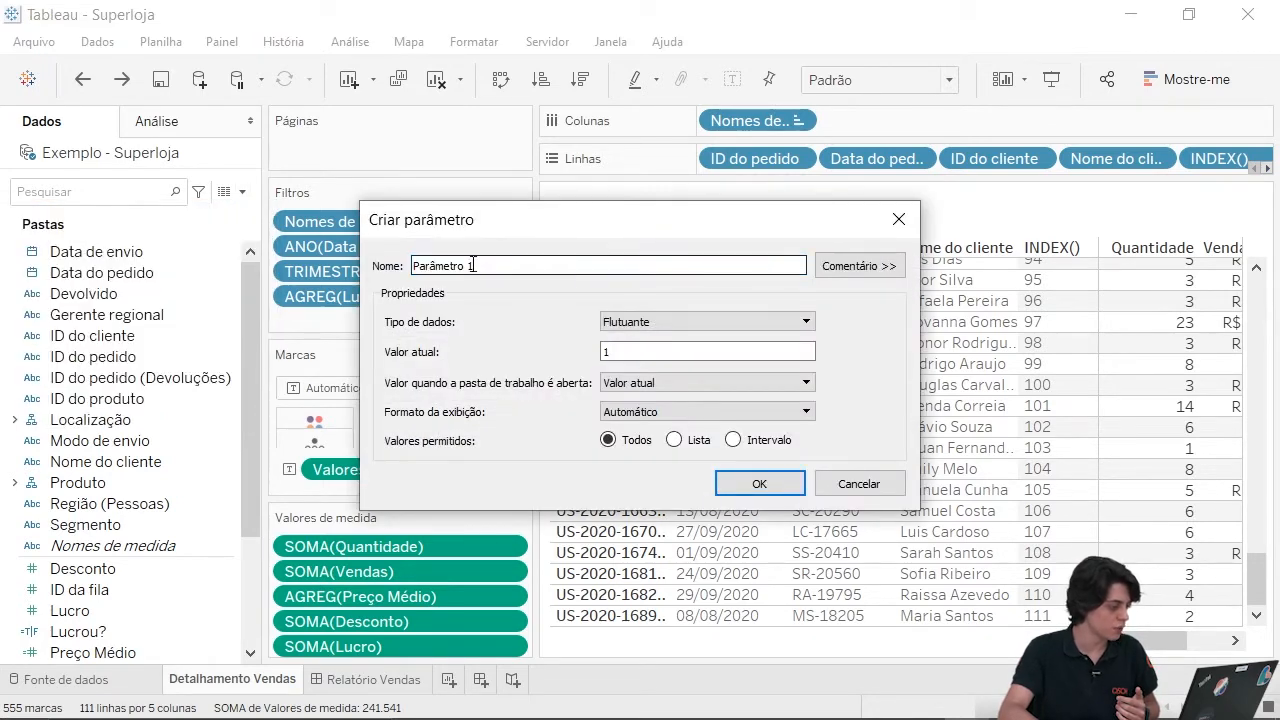
type("Número de Linhas")
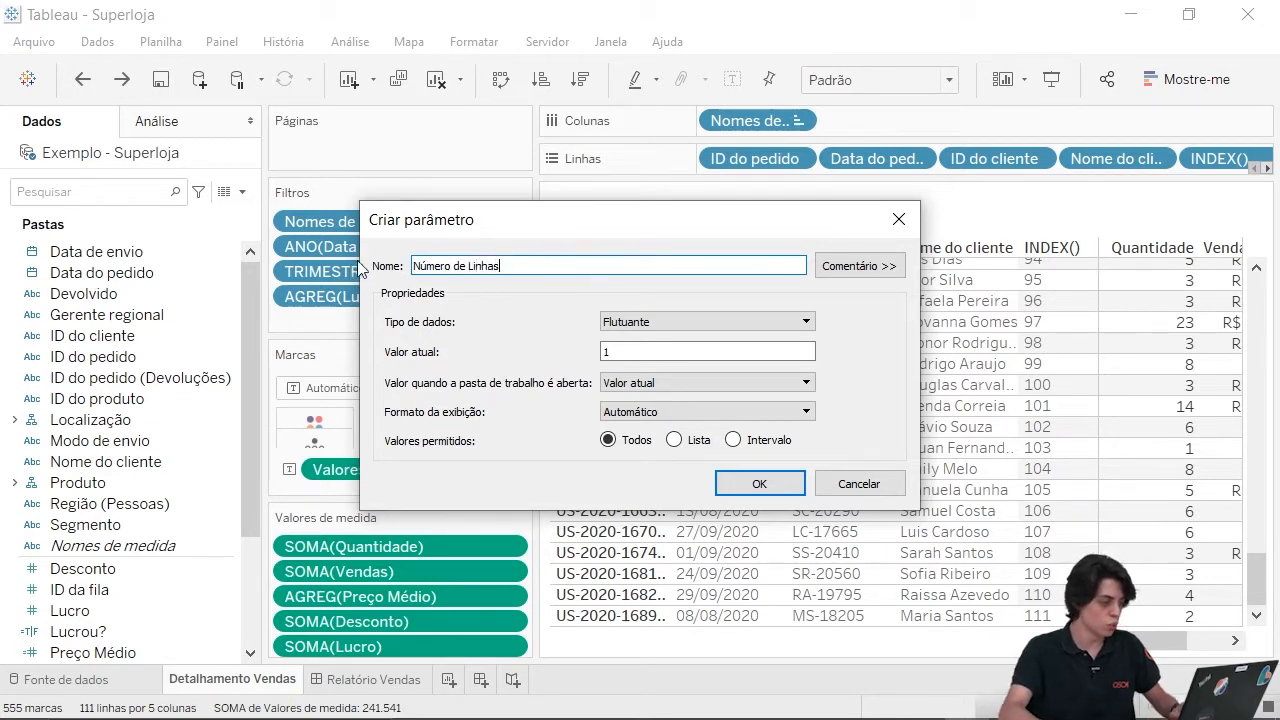
left_click(671, 320)
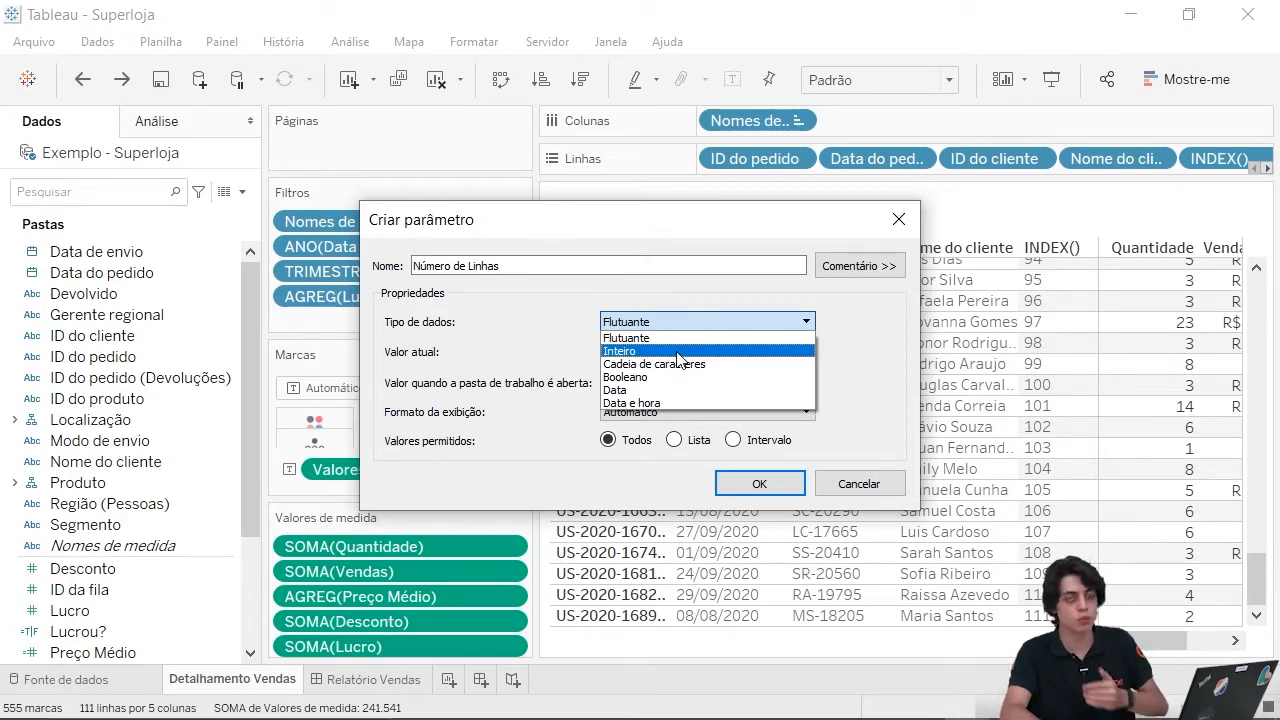
left_click(671, 351)
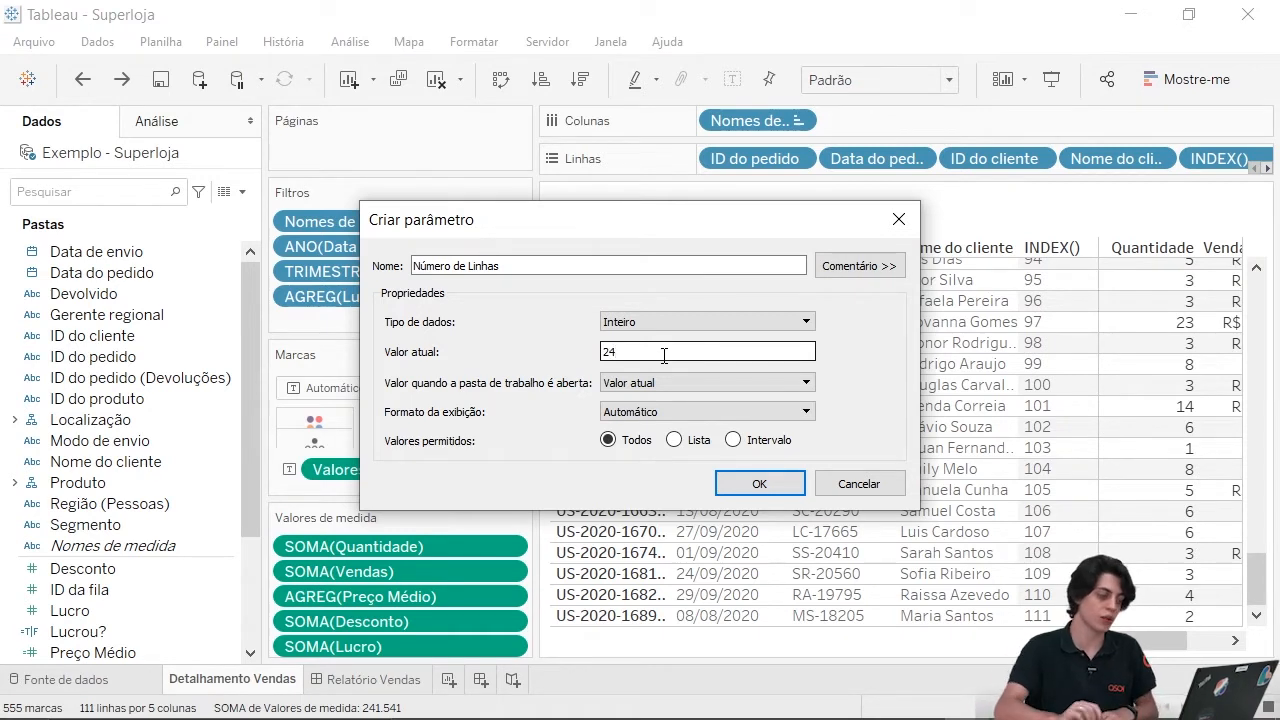
left_click(633, 445)
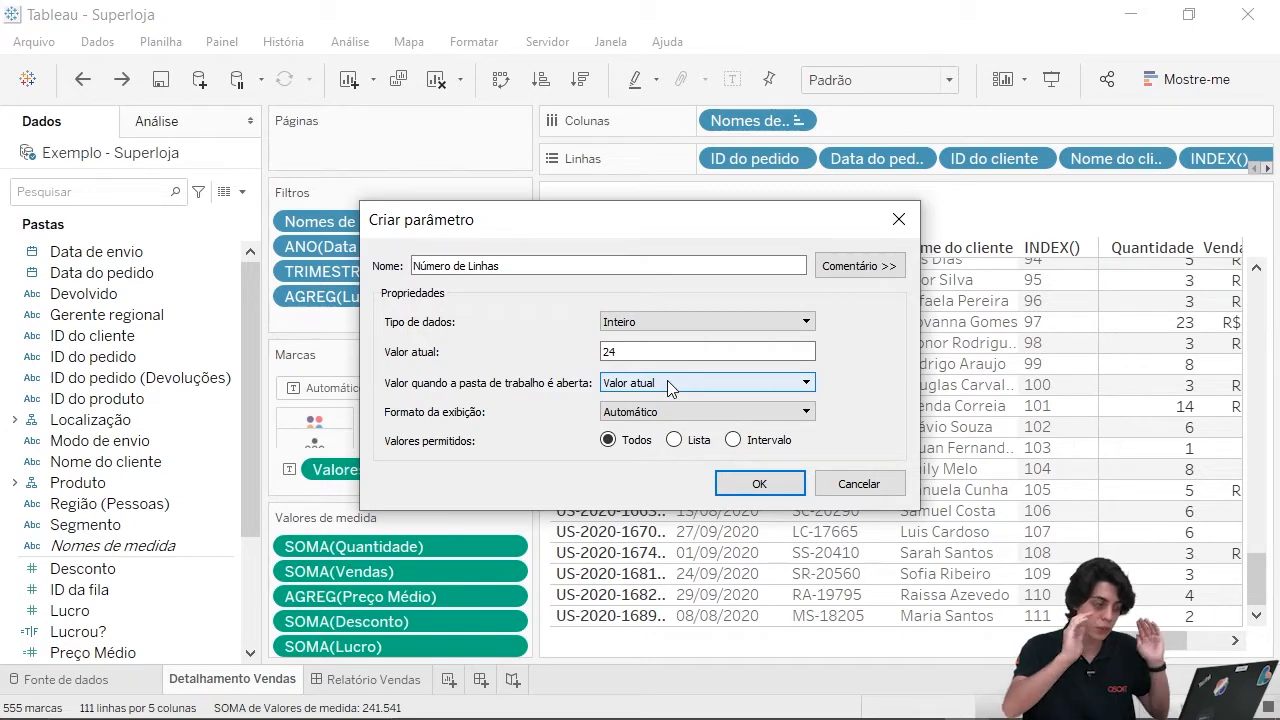
left_click(768, 485)
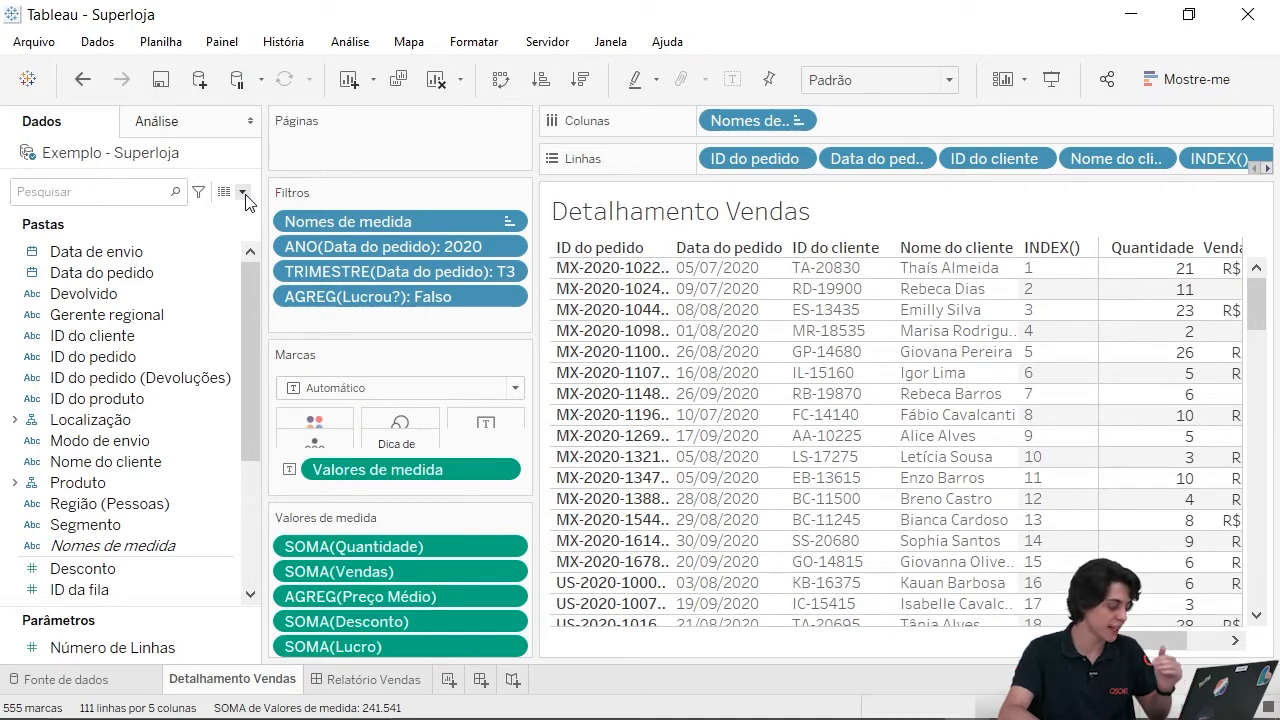
Start a calculated field named Página with the formula INDEX()/[Número de Linhas].
left_click(243, 193)
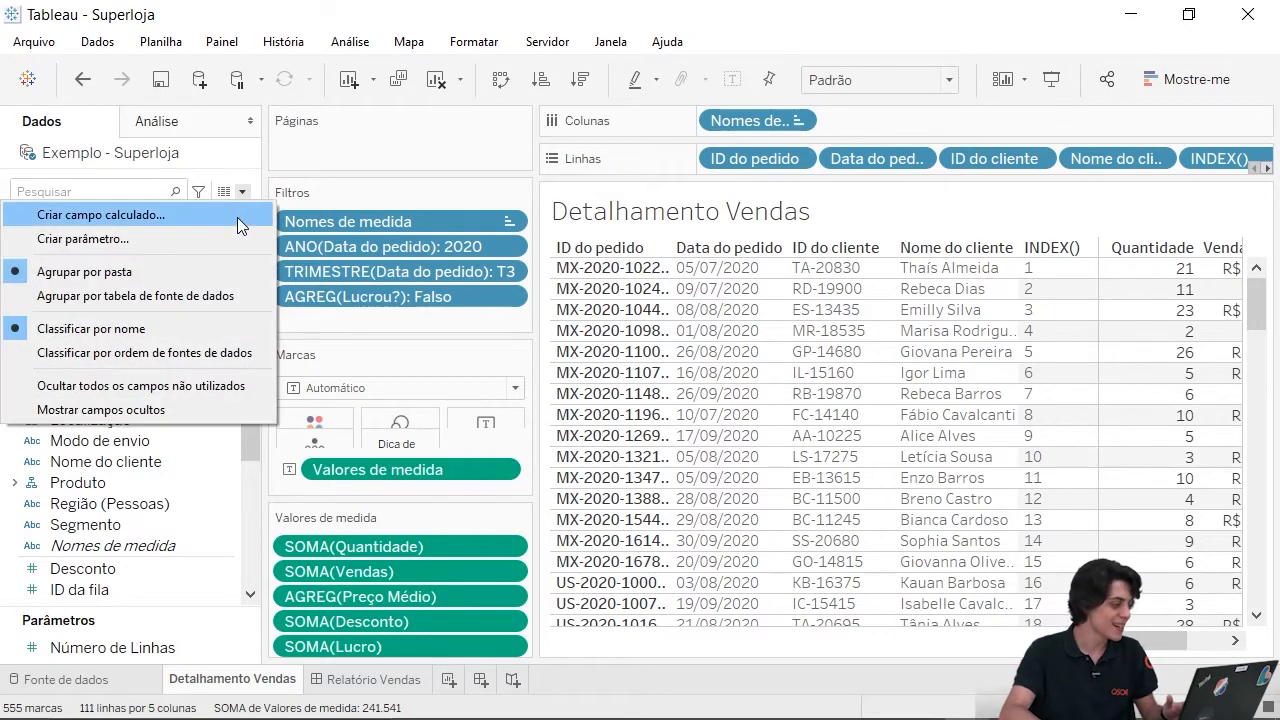
left_click(237, 217)
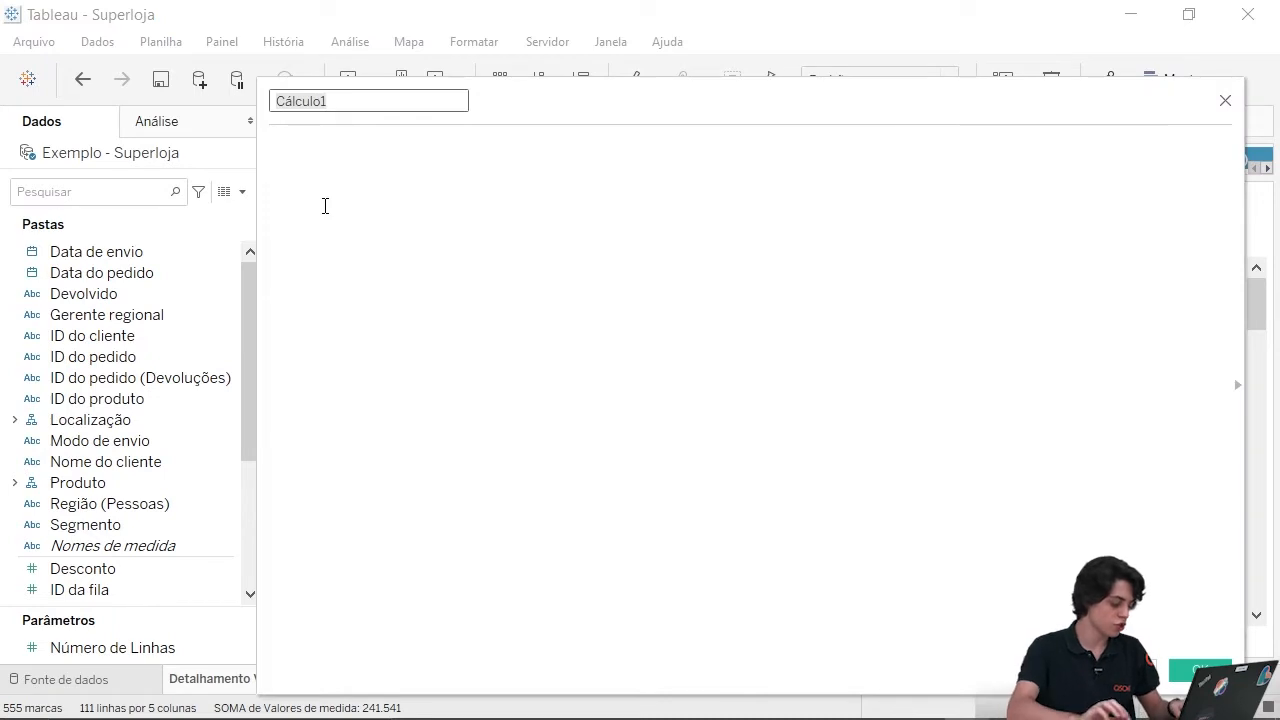
type("Pág")
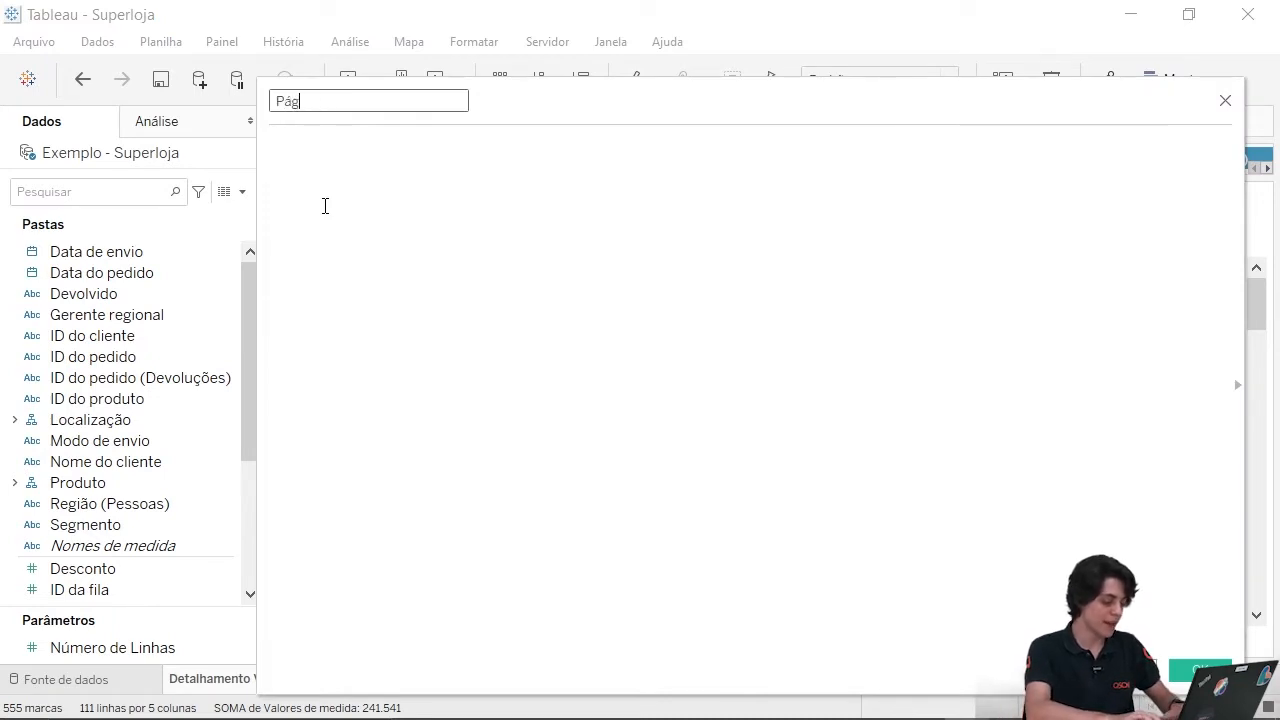
type("ina")
left_click(325, 206)
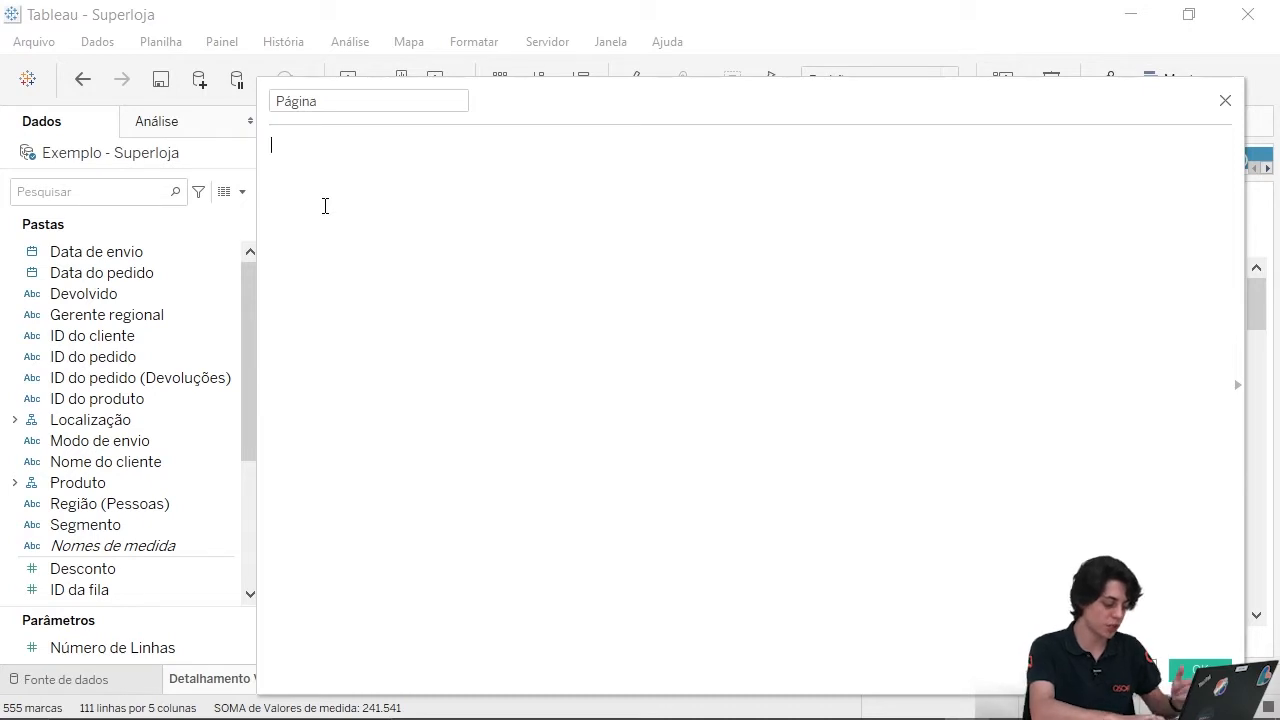
type("index")
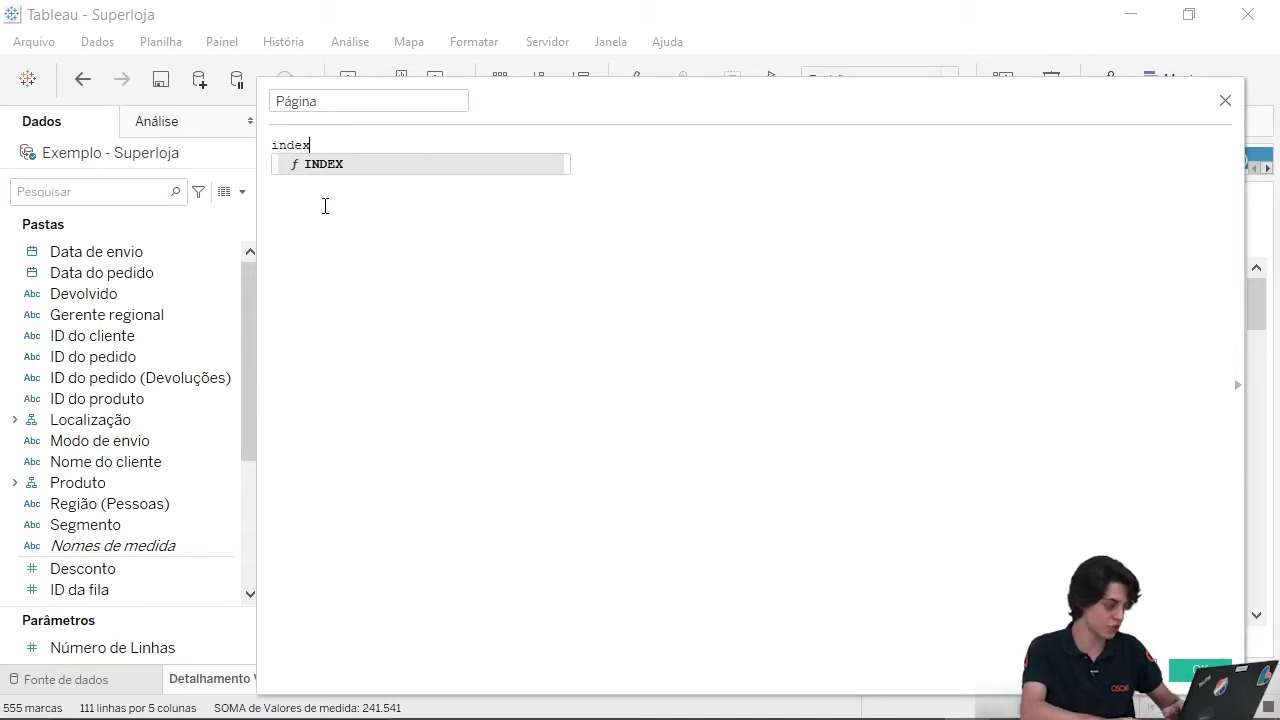
key("Return")
type("/n")
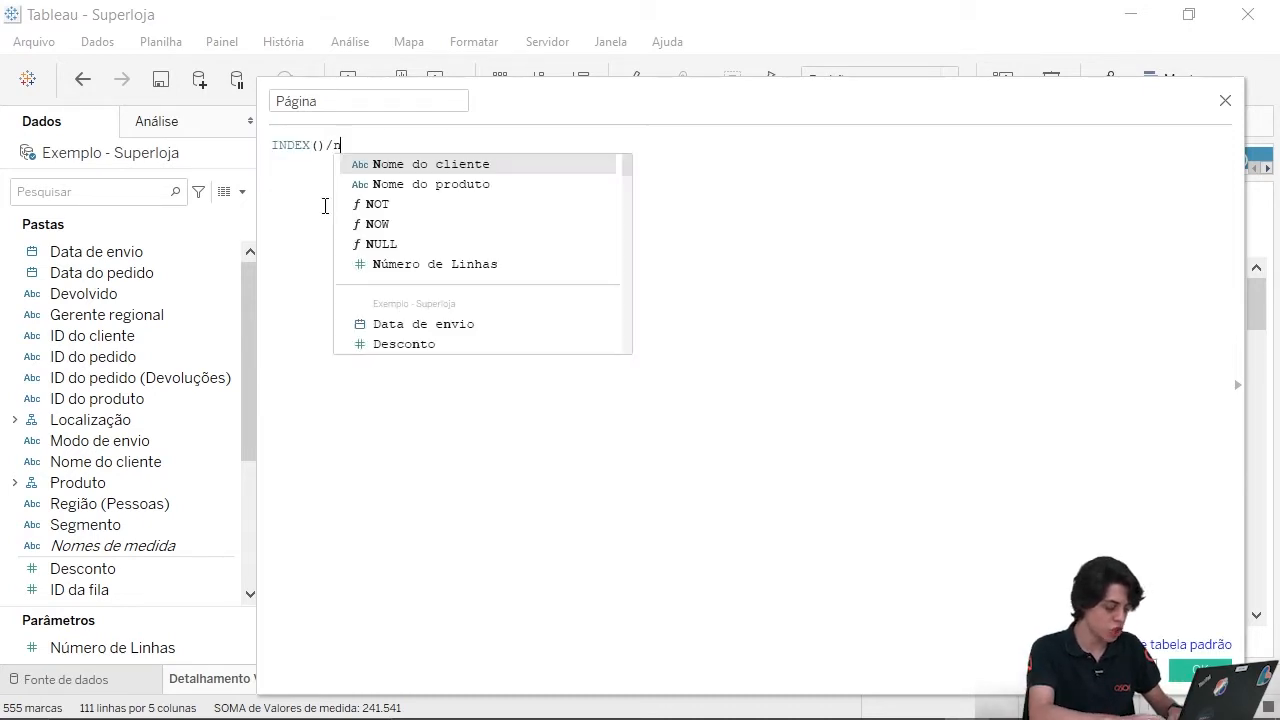
type("úme")
key("Return")
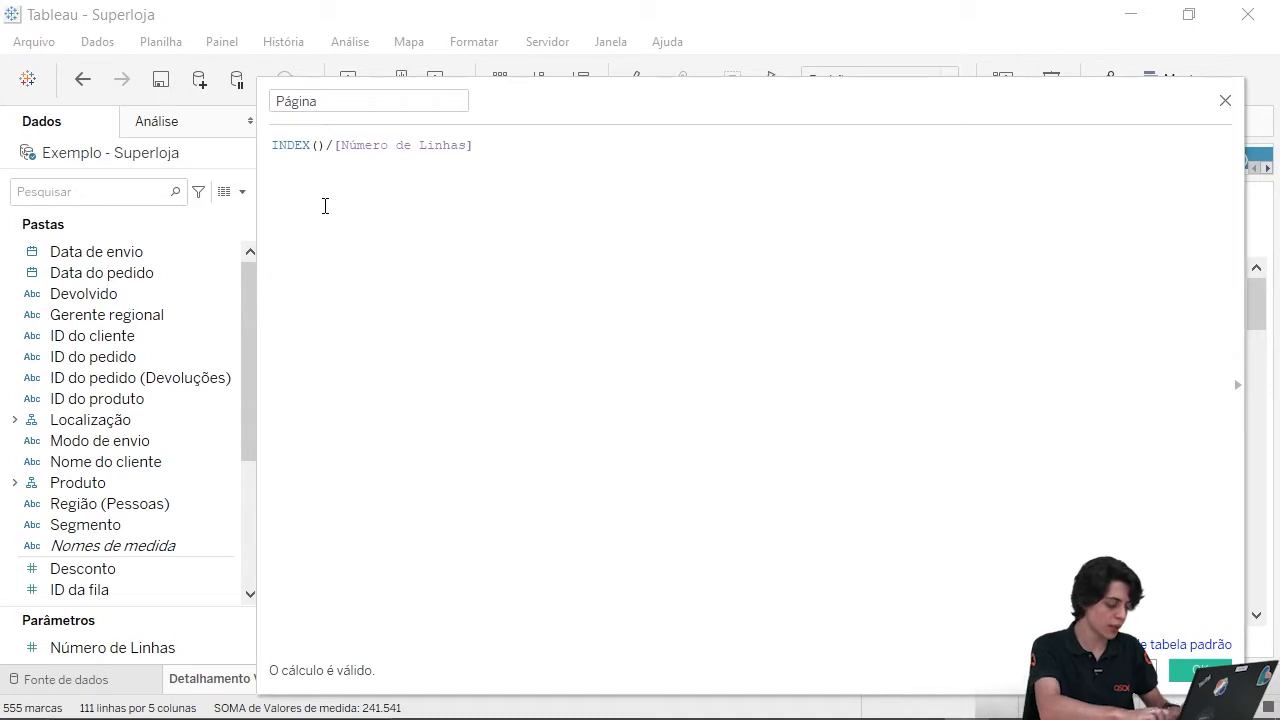
Wrap the Página division in INT(), add 1 to get INT(INDEX()/[Número de Linhas])+1, and save the field.
type(")")
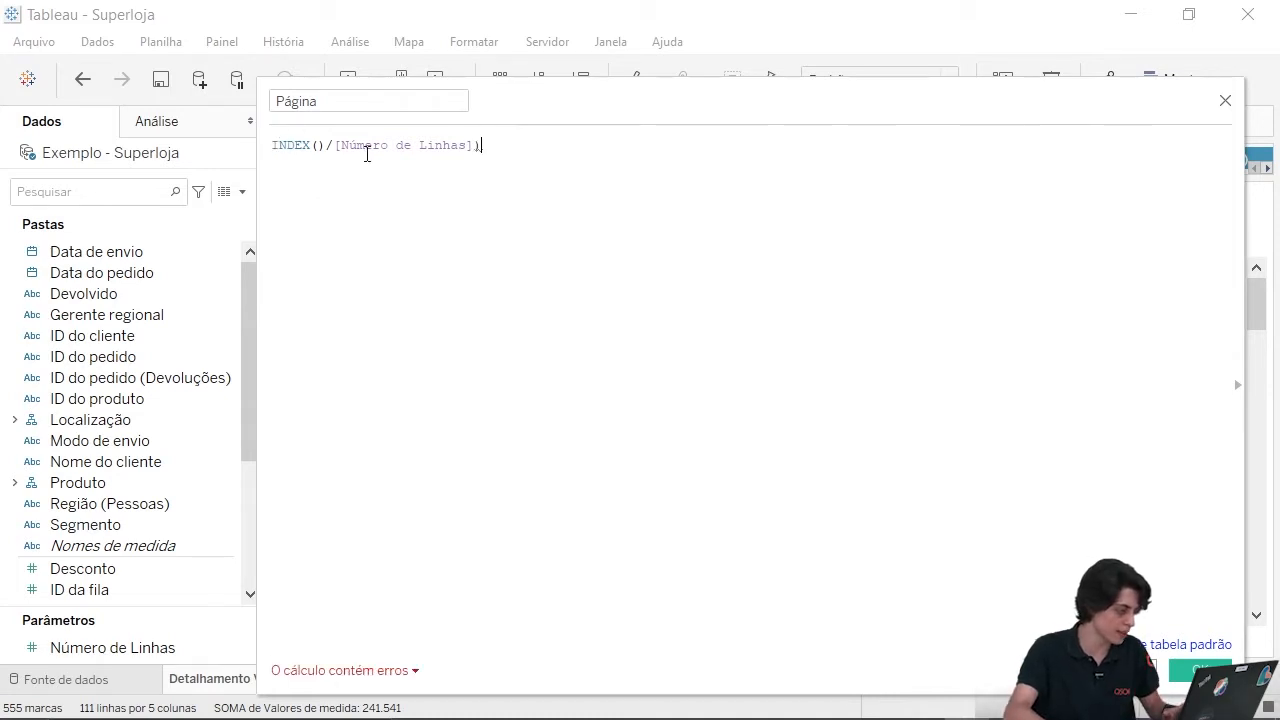
scroll(464, 156, "up", 4)
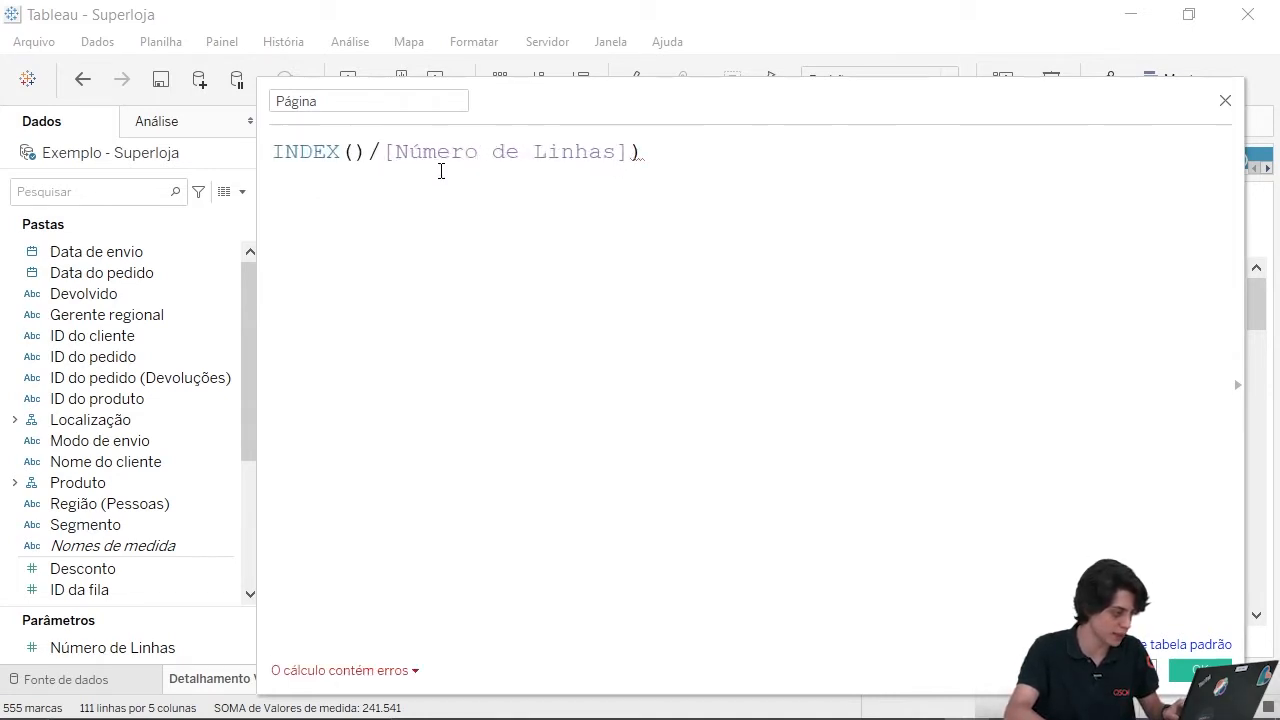
type("(")
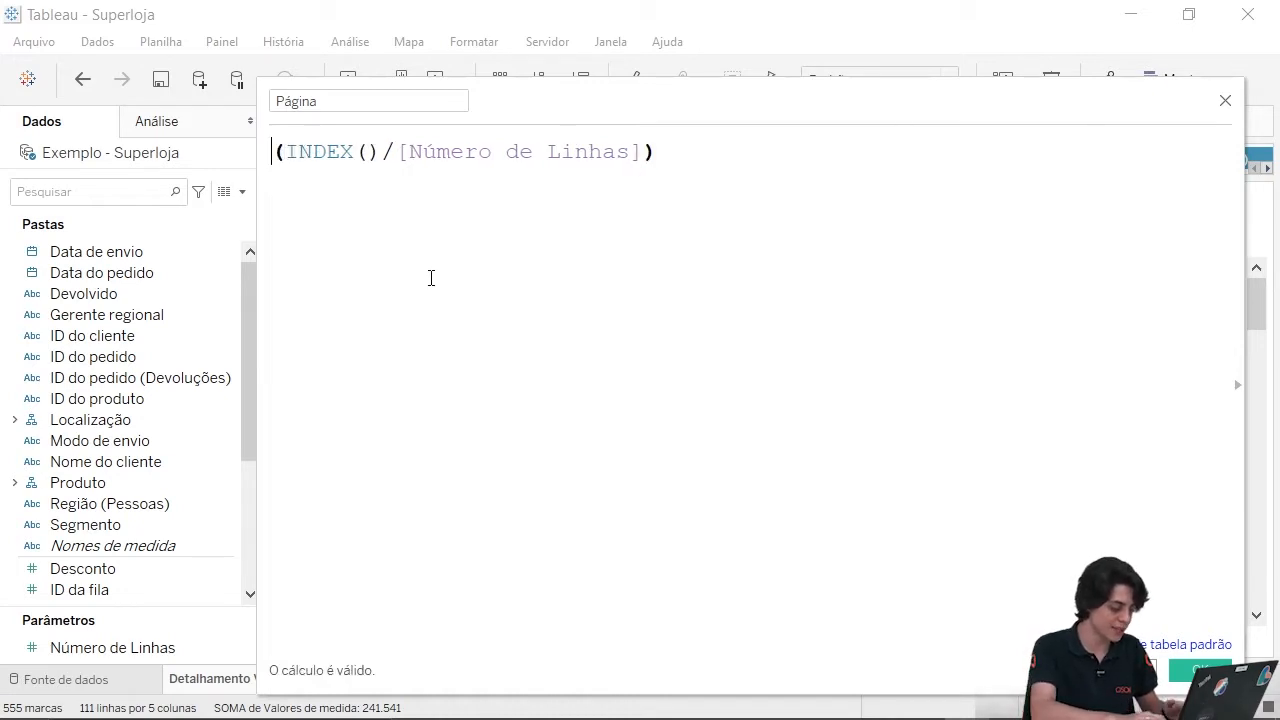
type("int")
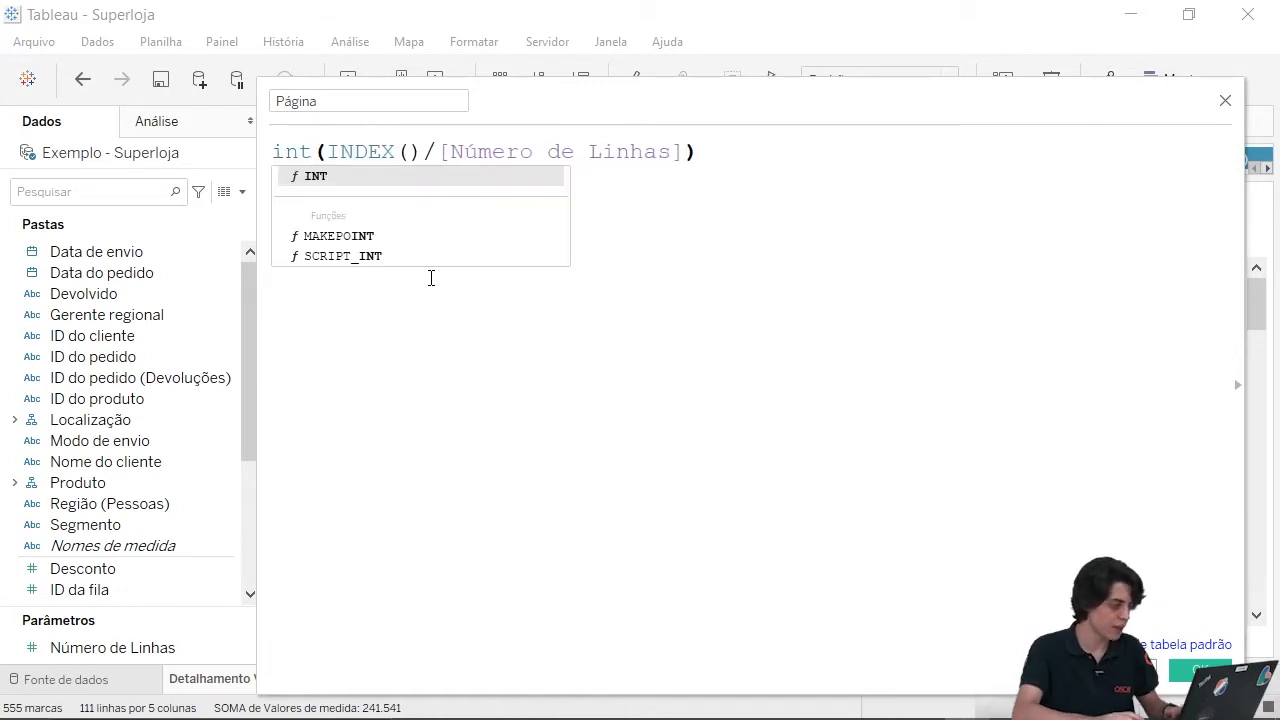
key("Return")
left_click(706, 158)
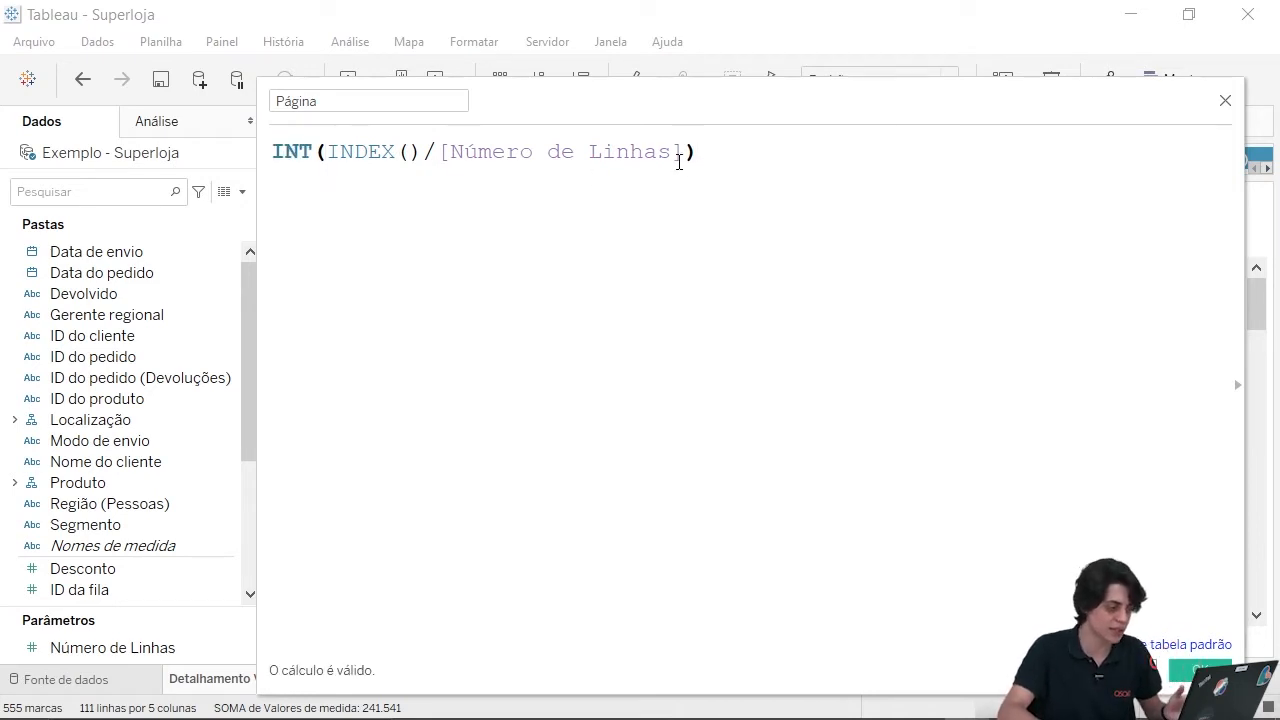
left_click_drag(794, 100, 566, 106)
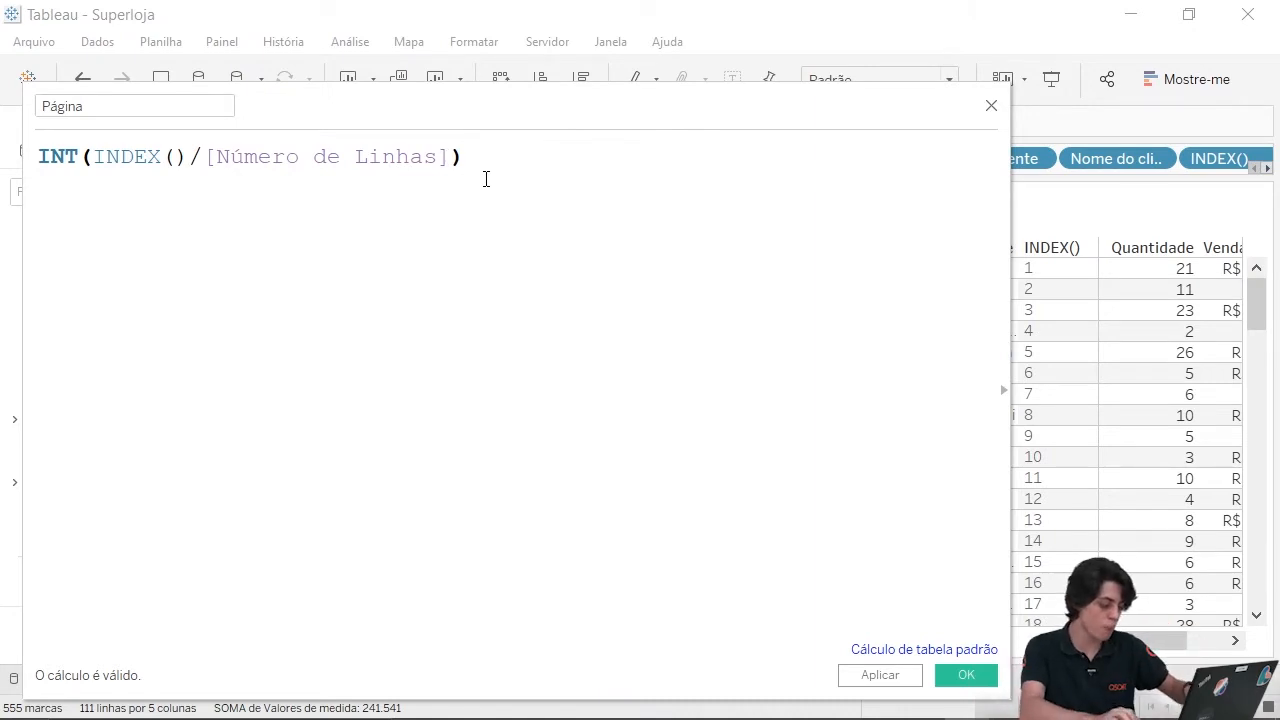
type("+1")
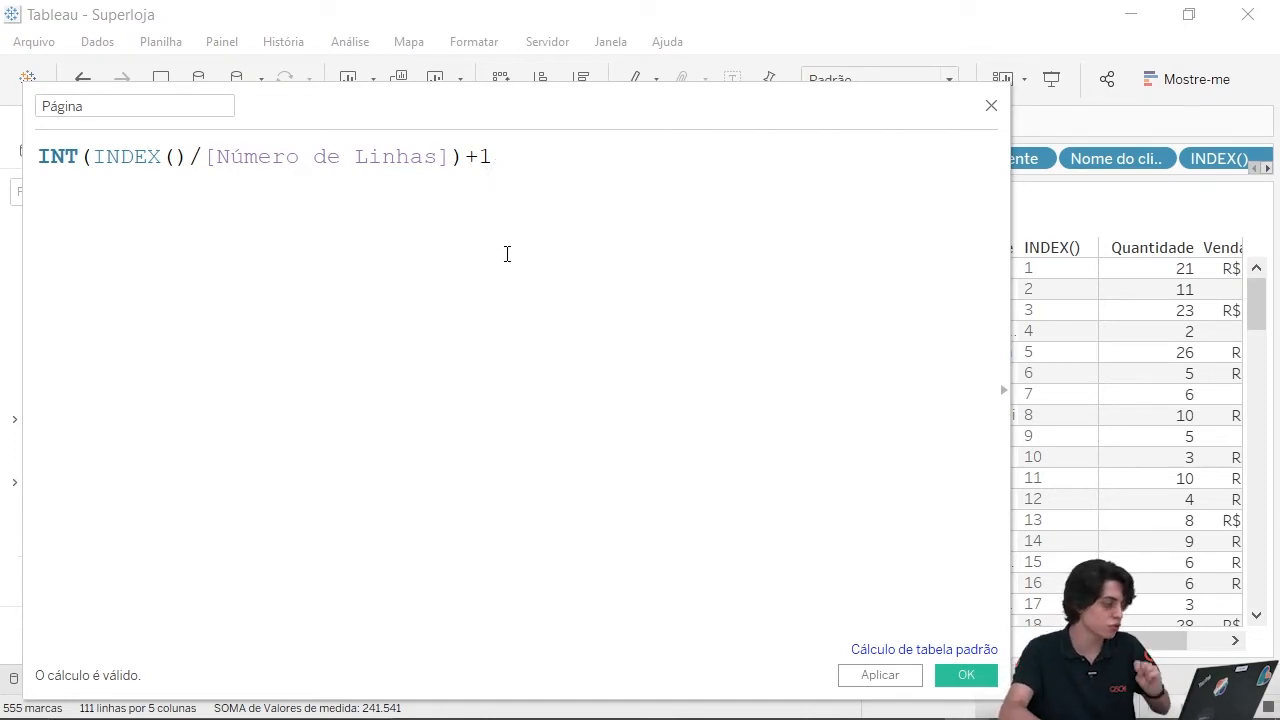
left_click(966, 676)
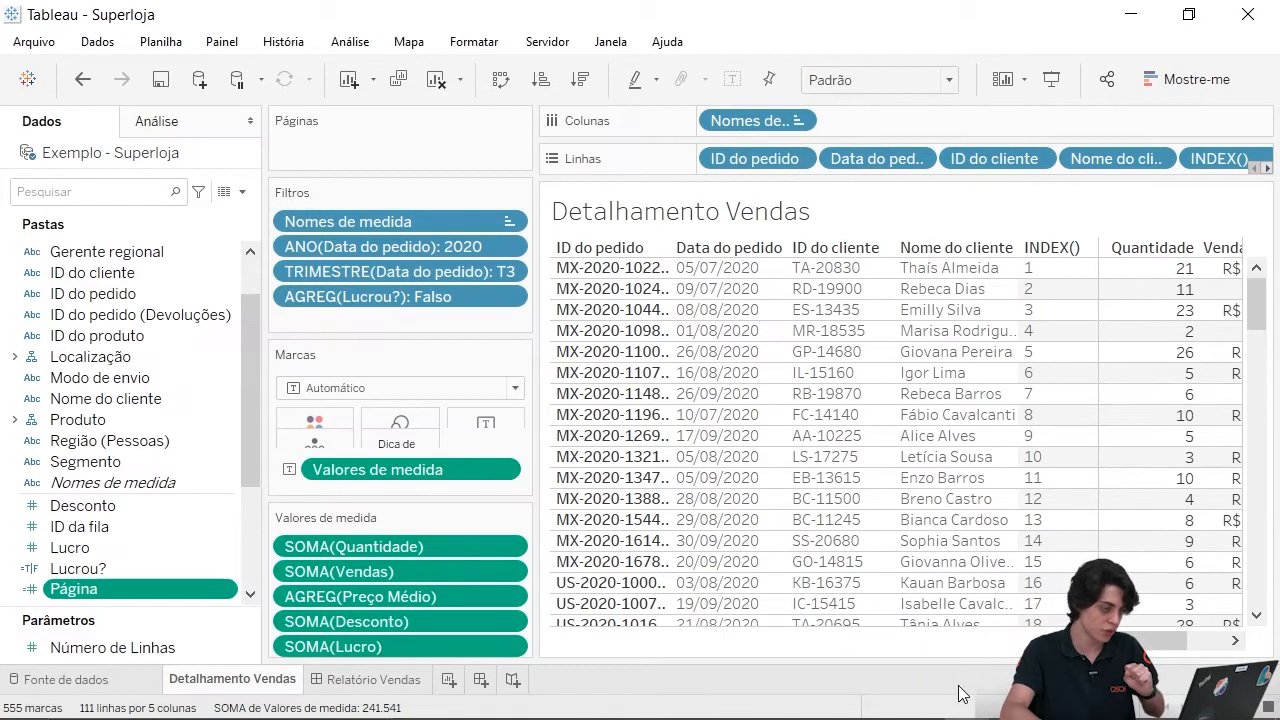
Add Página to the end of the rows, after INDEX(), and make it discrete.
left_click_drag(145, 597, 1265, 162)
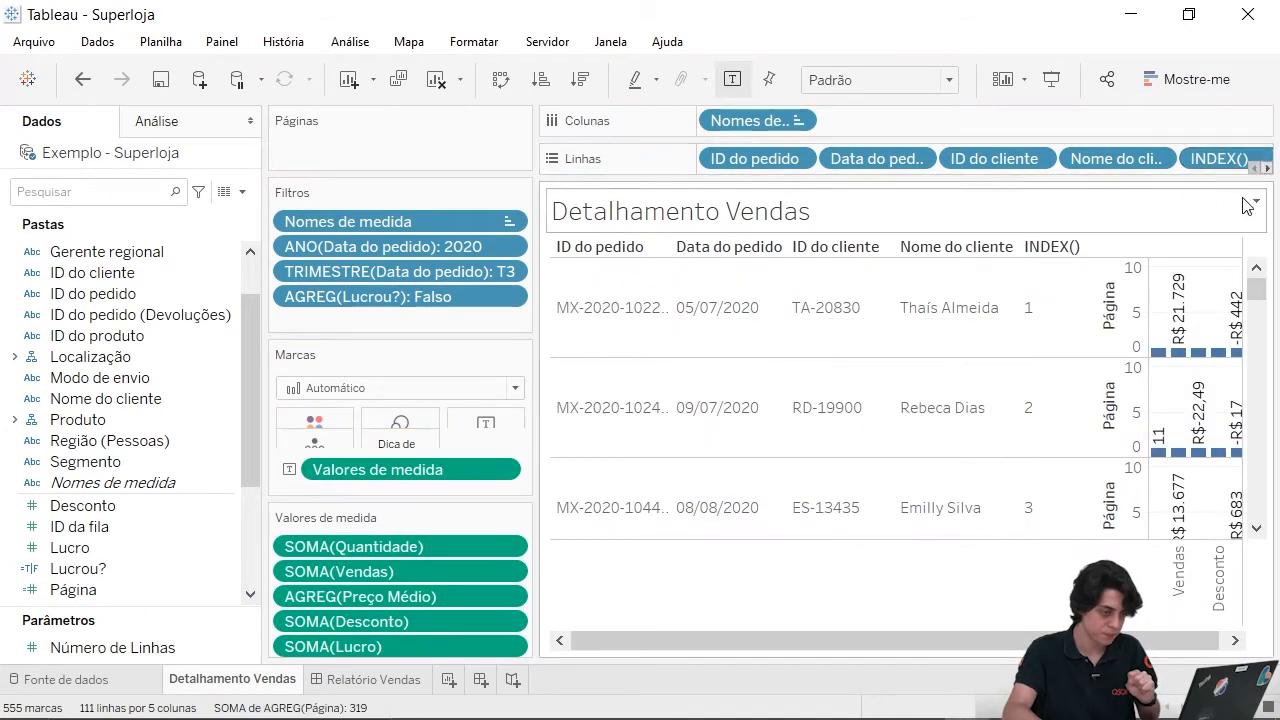
left_click(1267, 169)
left_click(1267, 169)
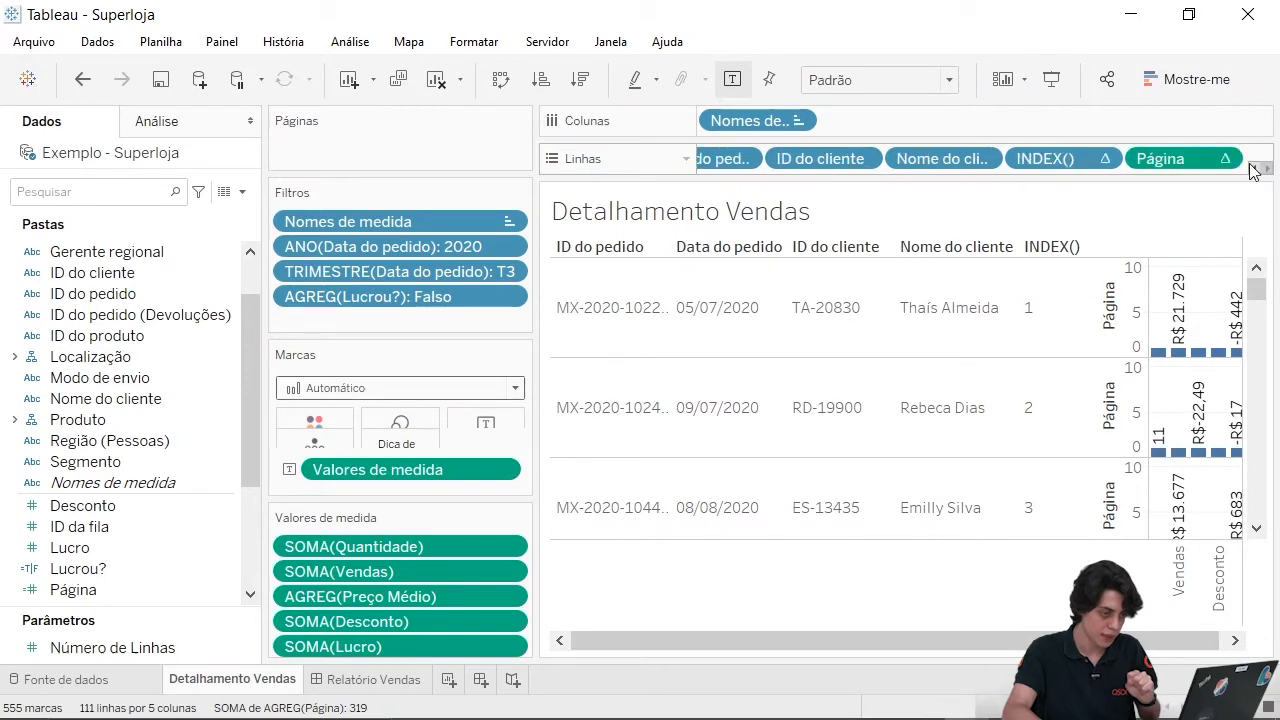
right_click(1187, 157)
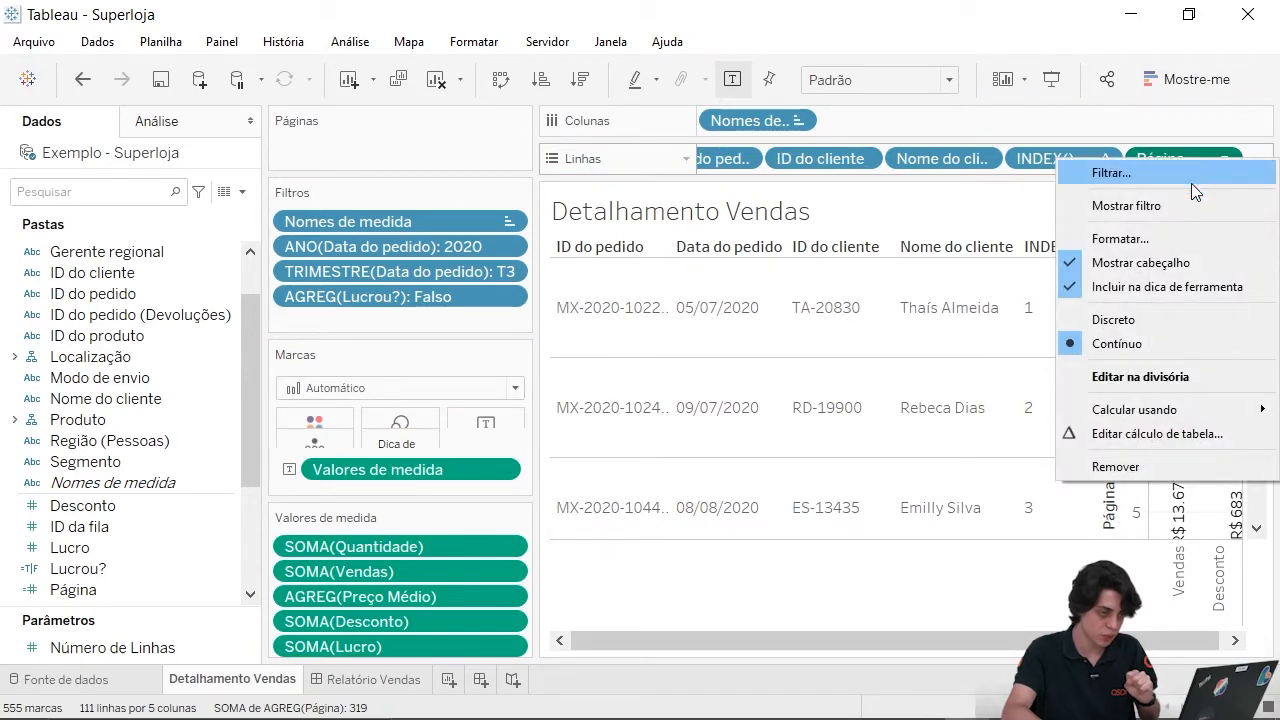
left_click(1177, 325)
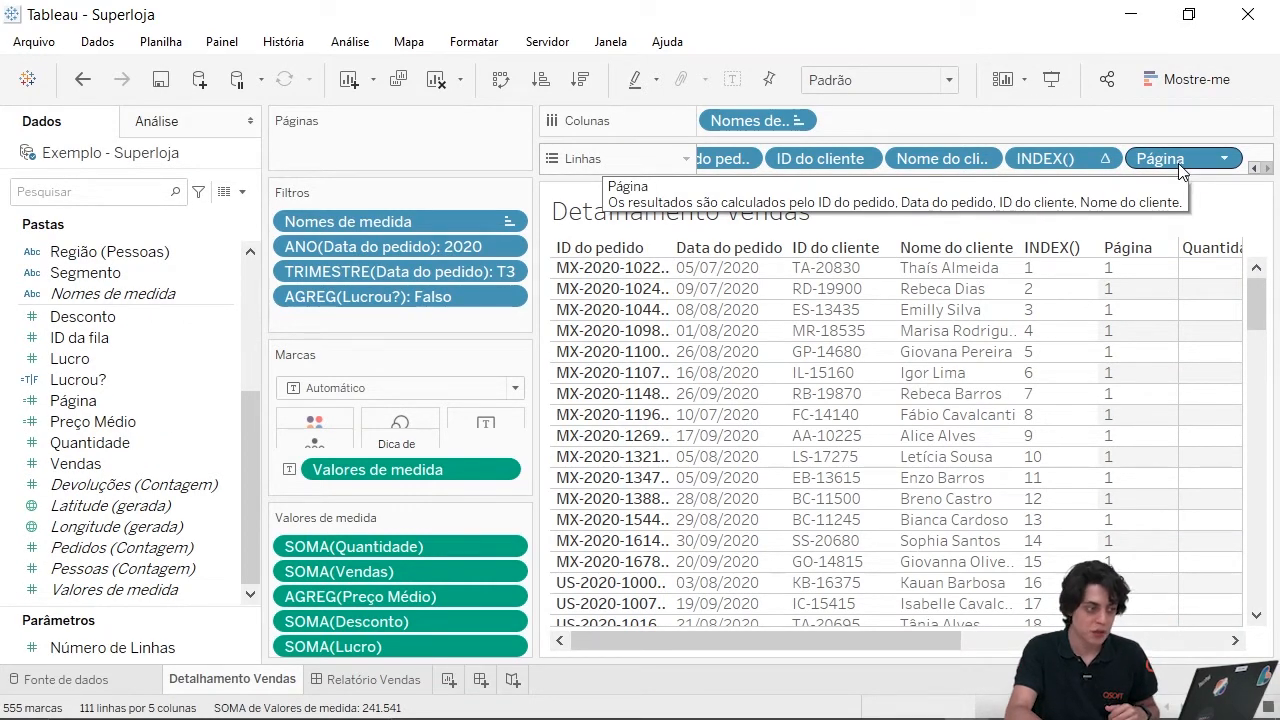
Compare the Página values with the INDEX() numbering, from the first row to the rows around 24.
left_click(1054, 273)
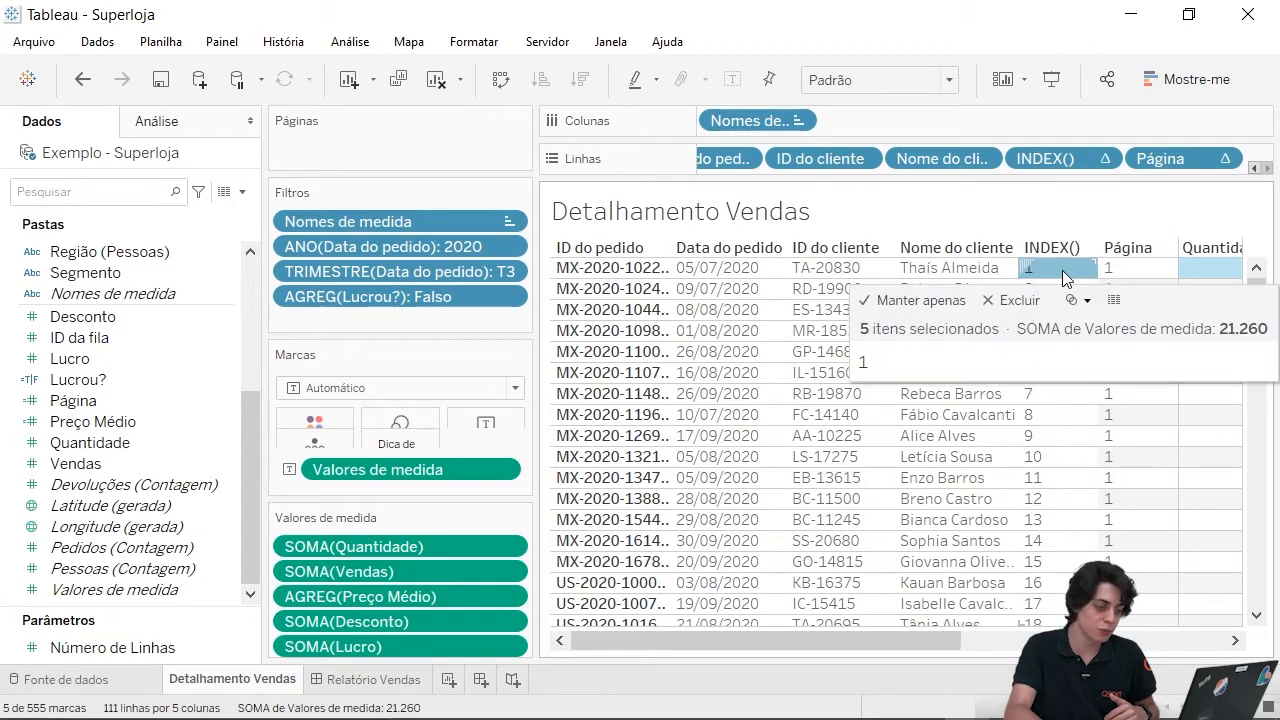
left_click(1140, 267)
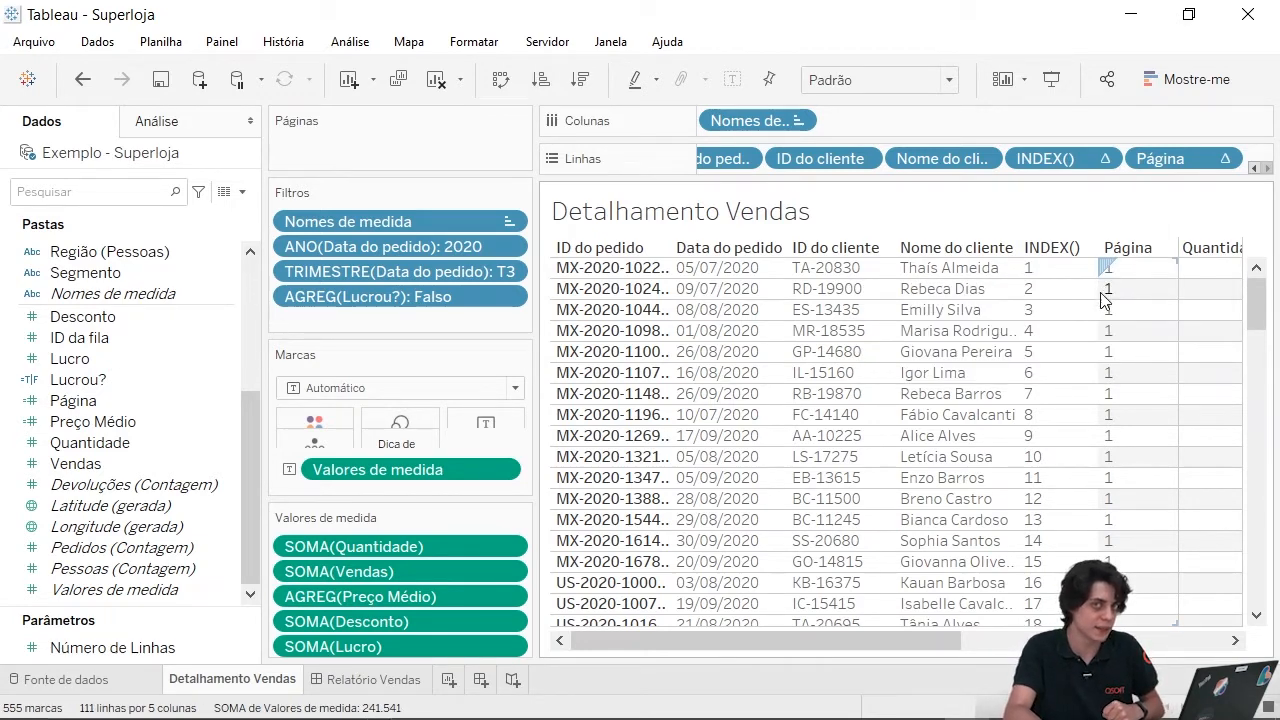
scroll(1081, 348, "down", 2)
scroll(1081, 348, "down", 4)
left_click(1079, 393)
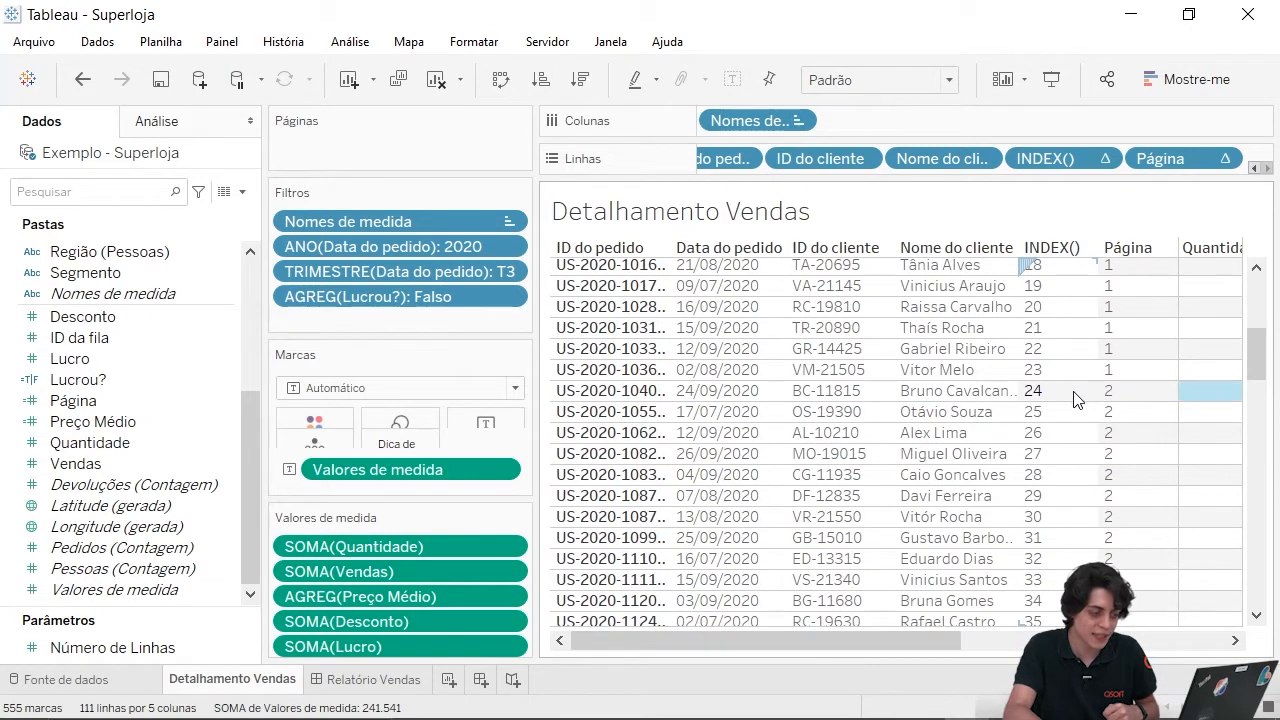
left_click(1132, 395)
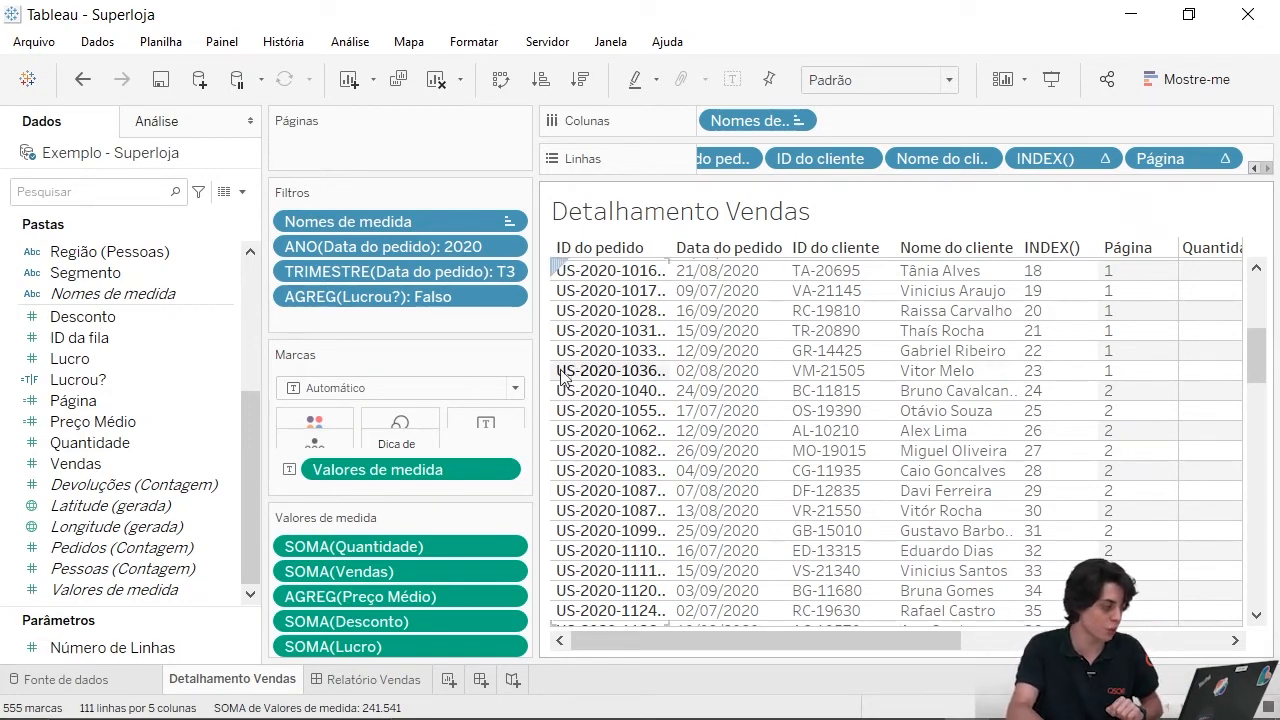
Change the Página formula to INT((INDEX()-1)/[Número de Linhas])+1 and save it.
left_click(133, 401)
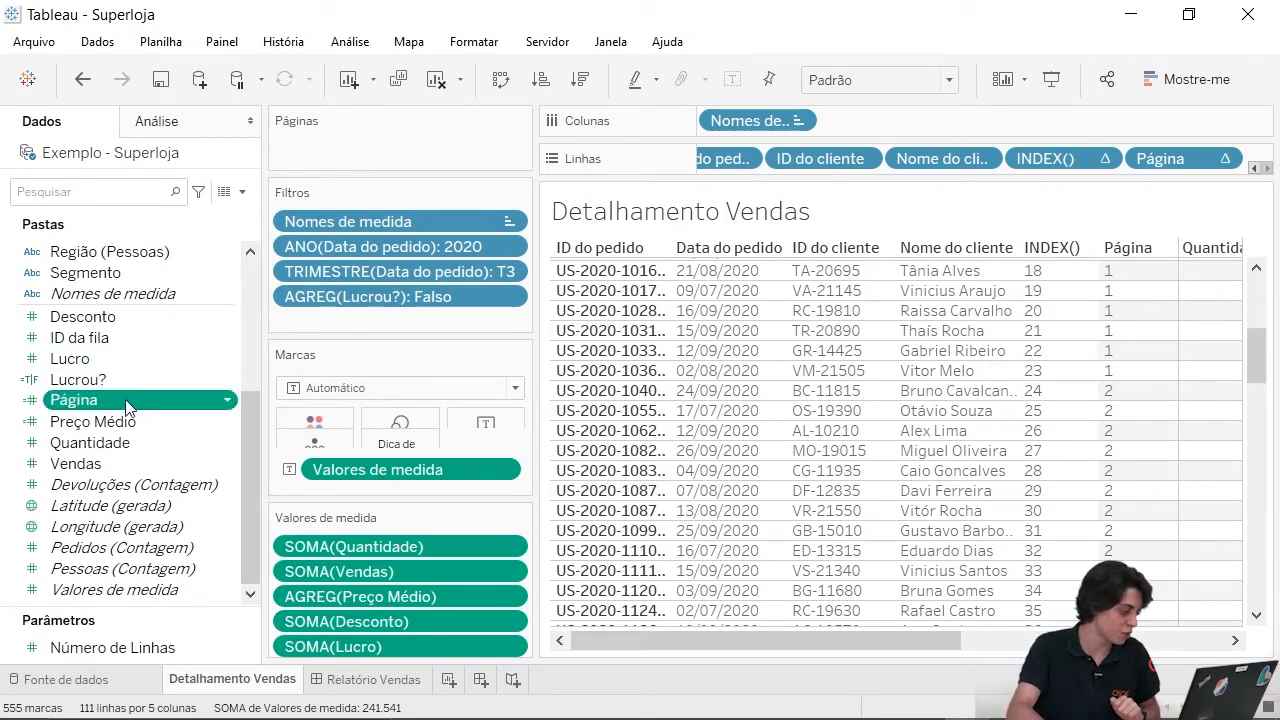
right_click(128, 405)
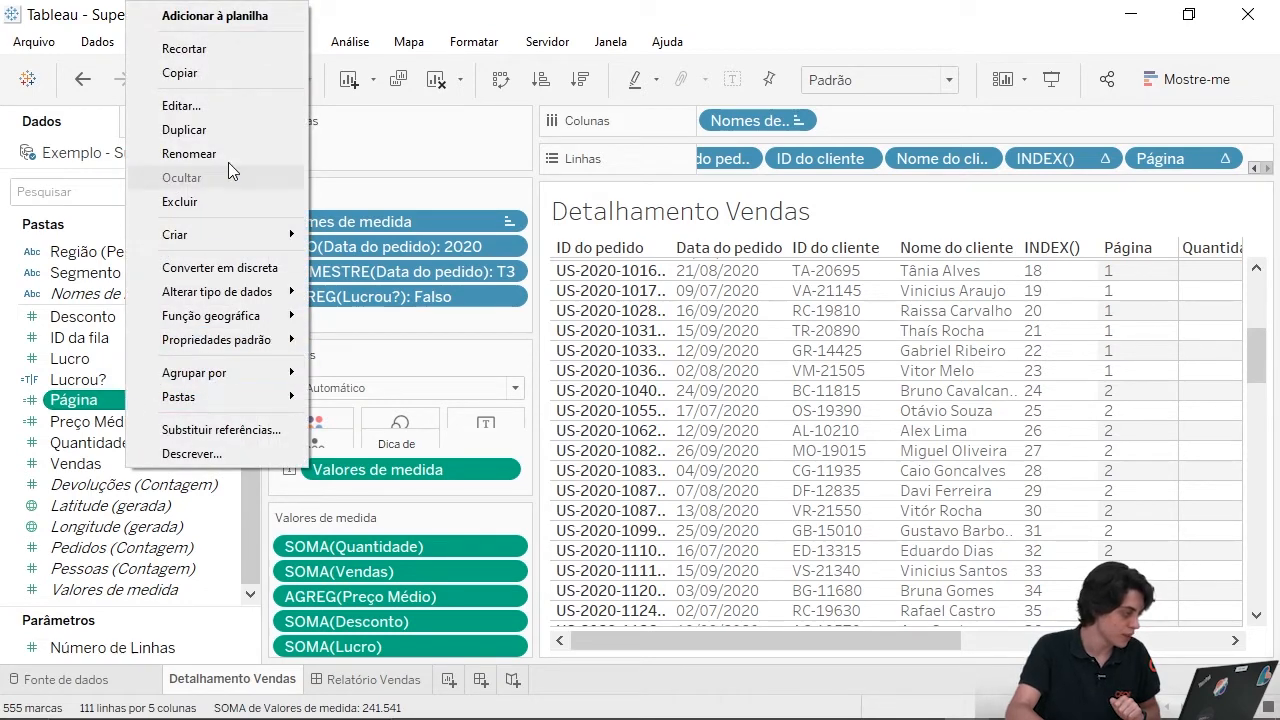
left_click(258, 110)
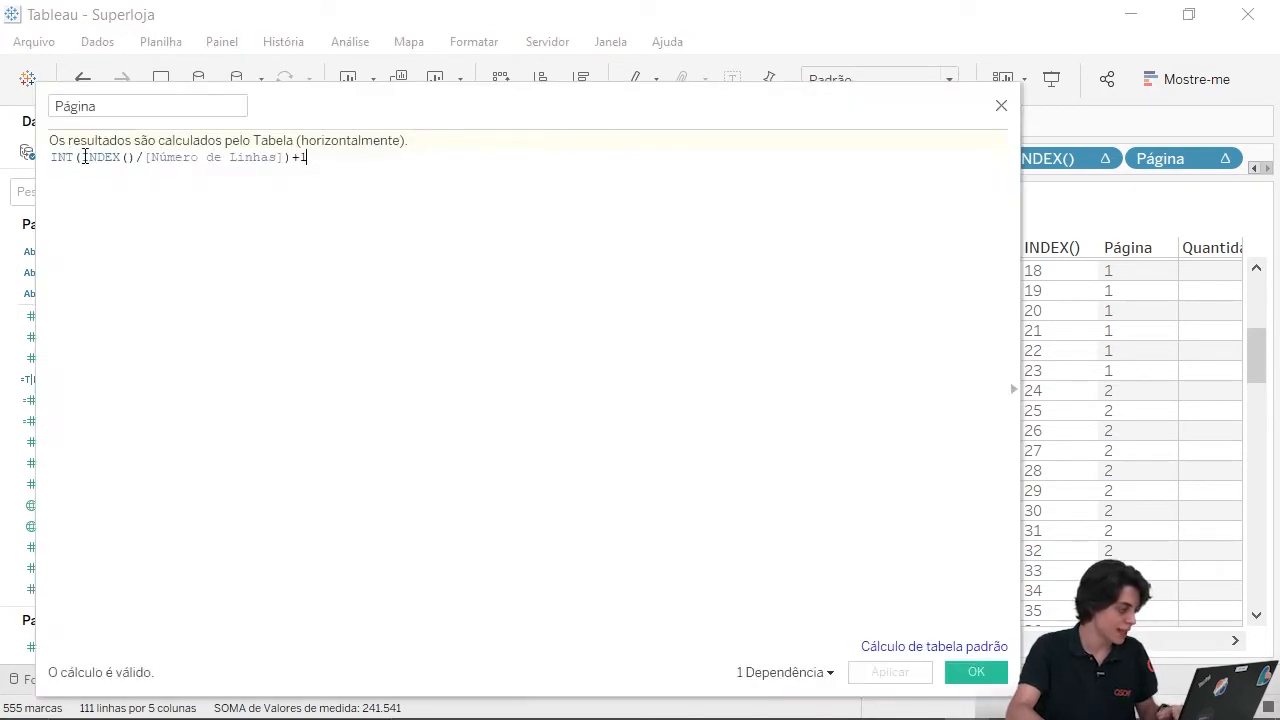
scroll(90, 158, "up", 5, "ctrl")
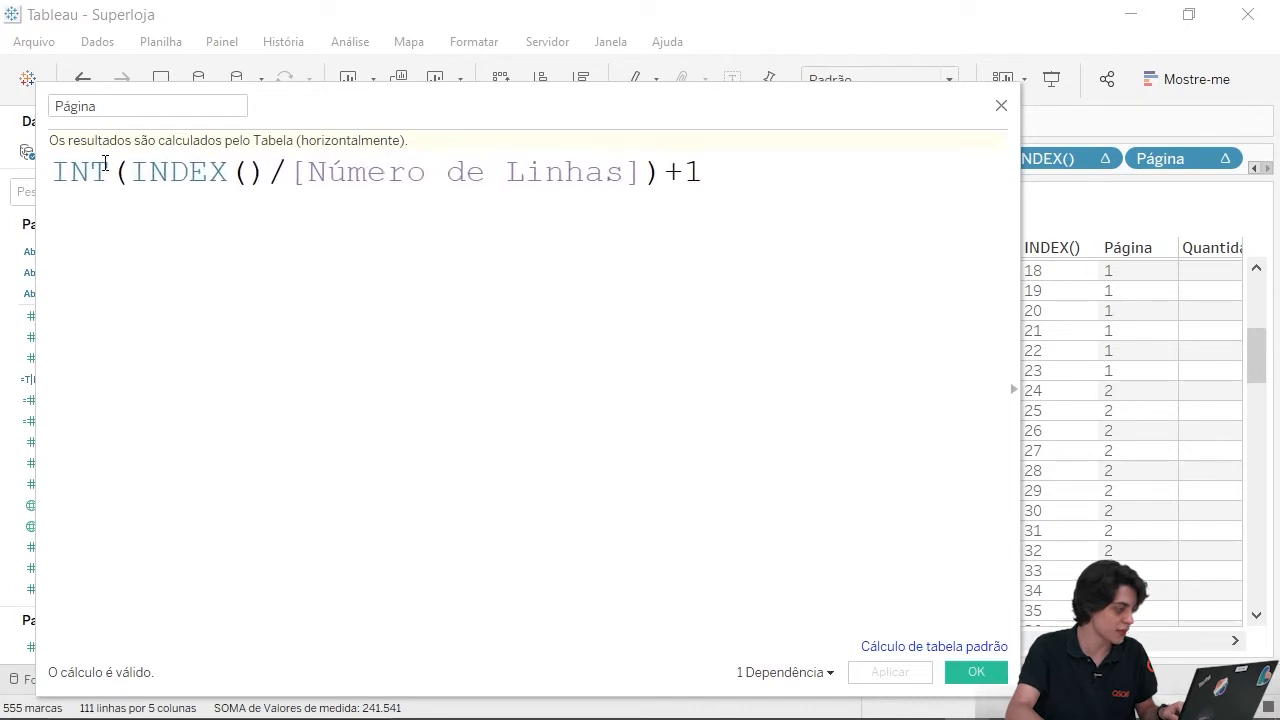
left_click(150, 177)
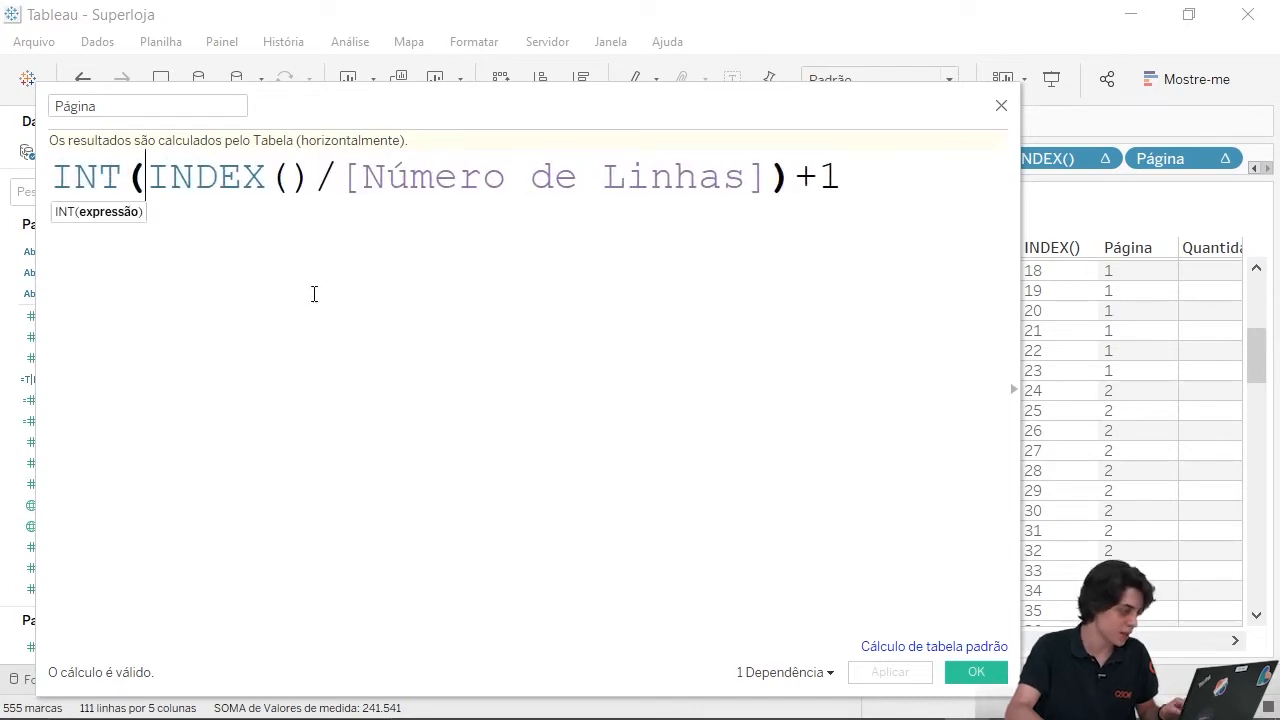
type("(")
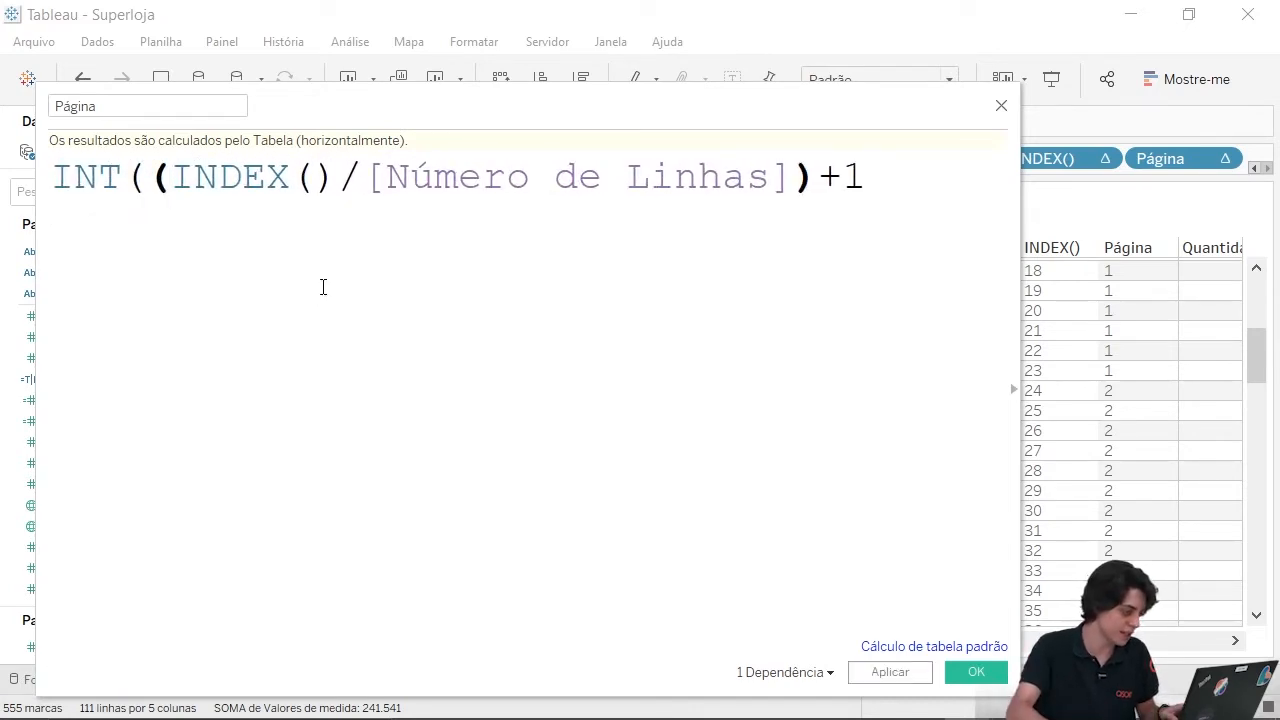
left_click(337, 178)
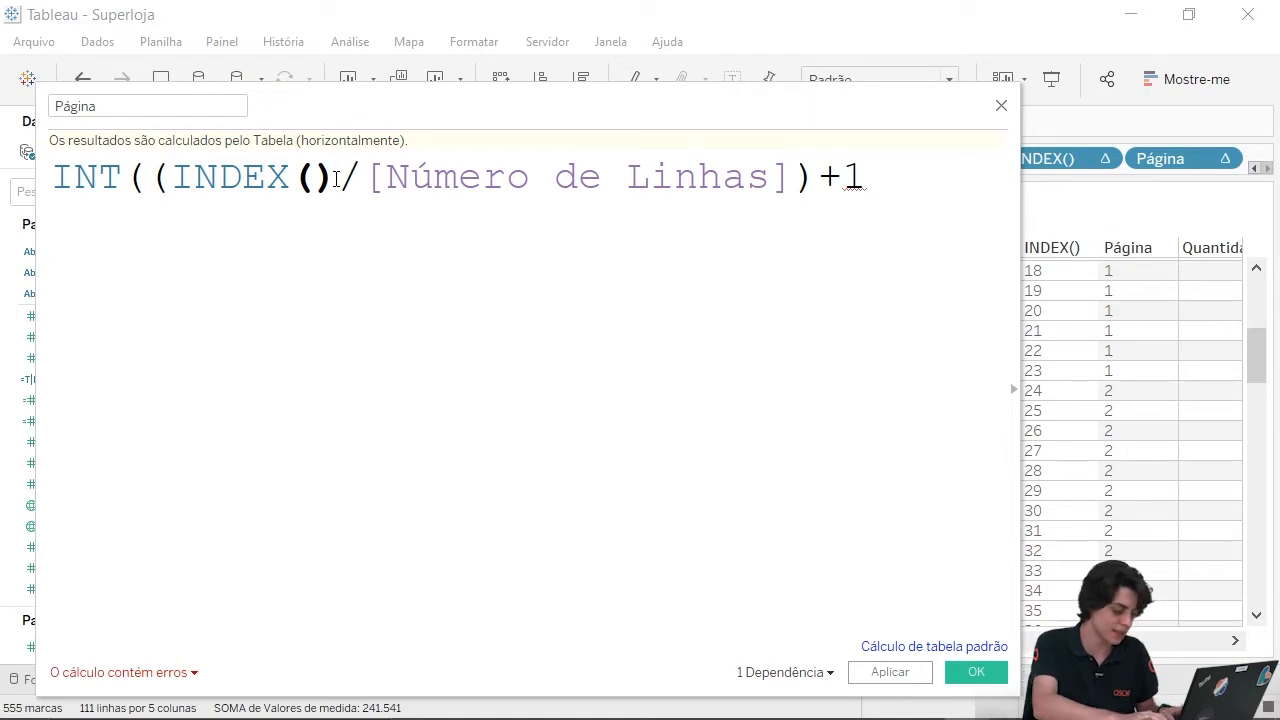
type(")")
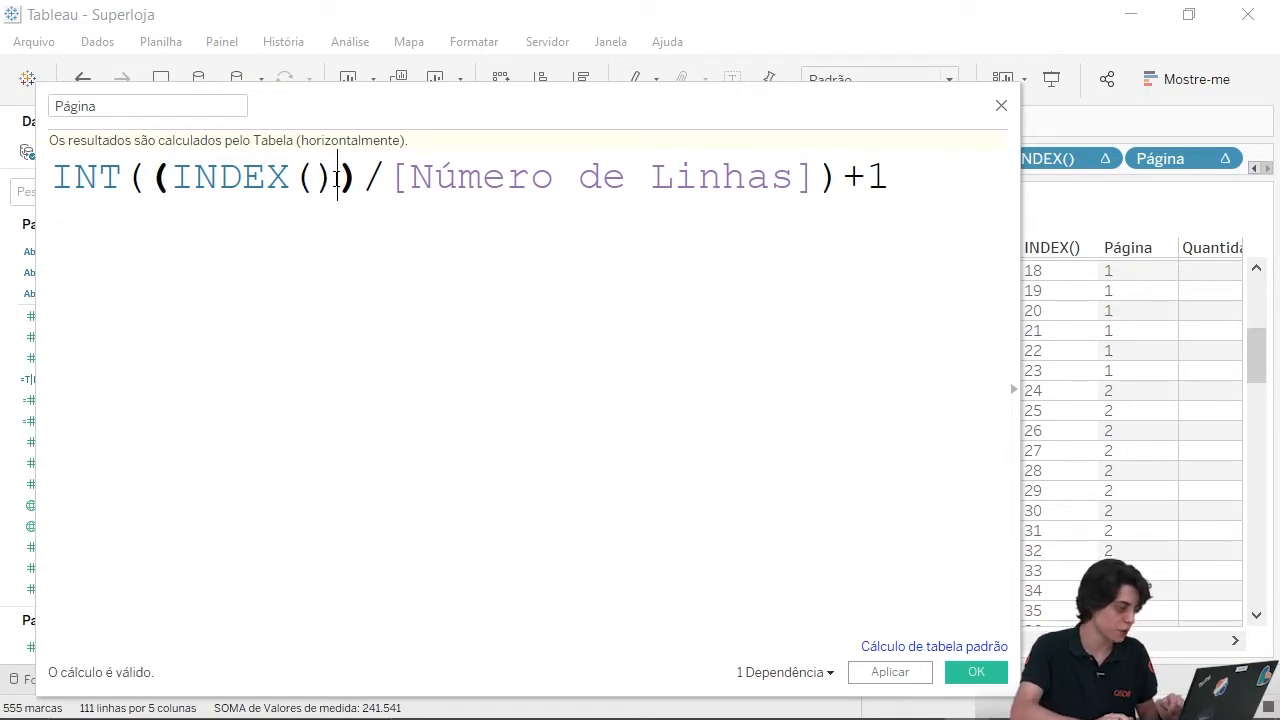
type("-")
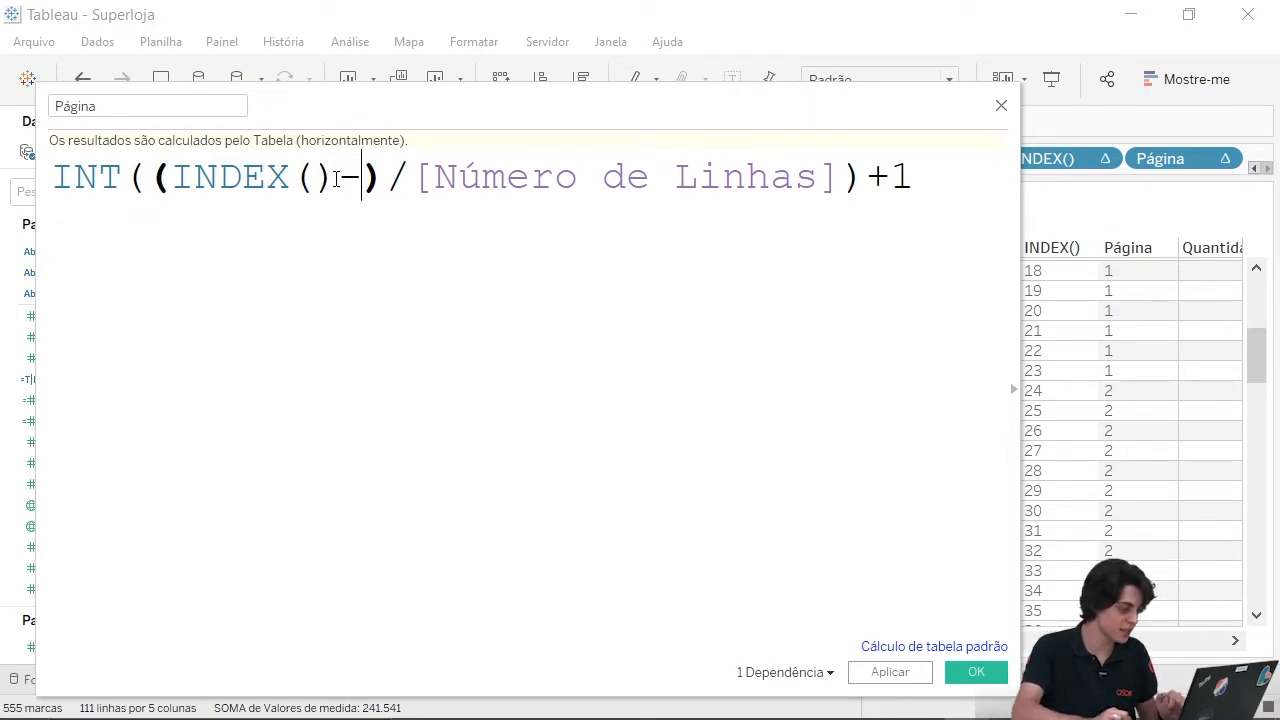
type("1")
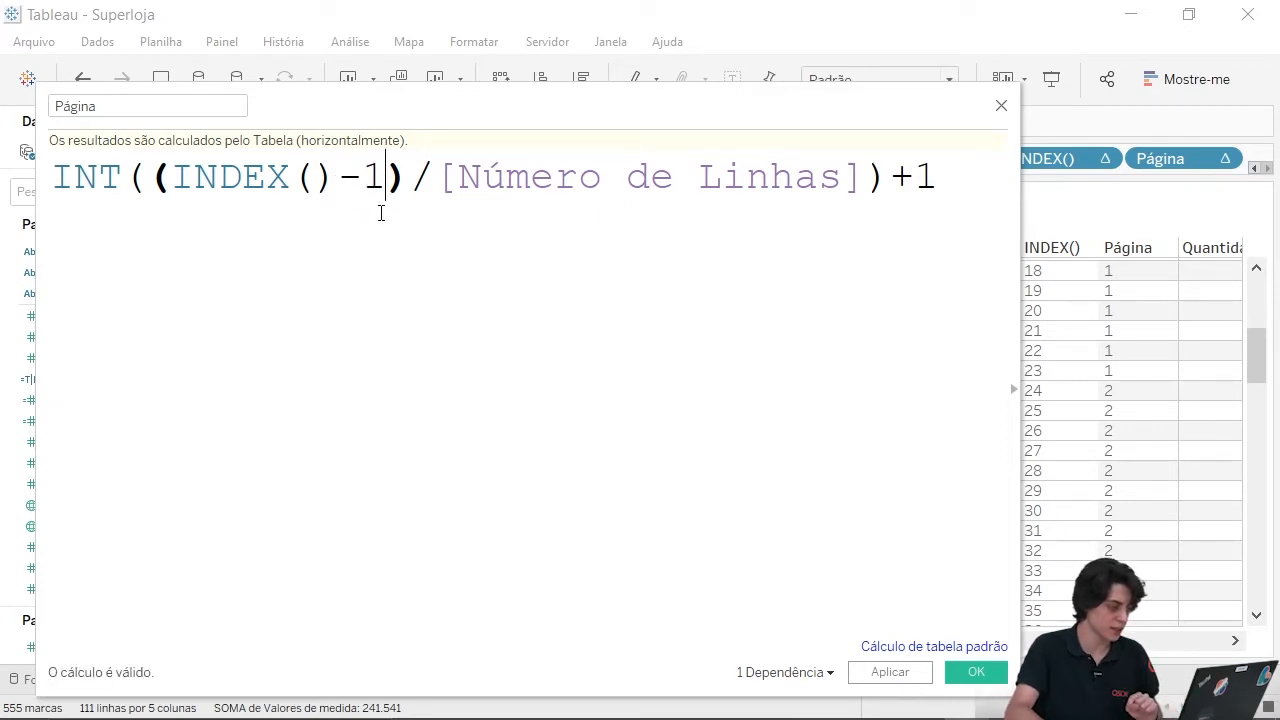
left_click(976, 673)
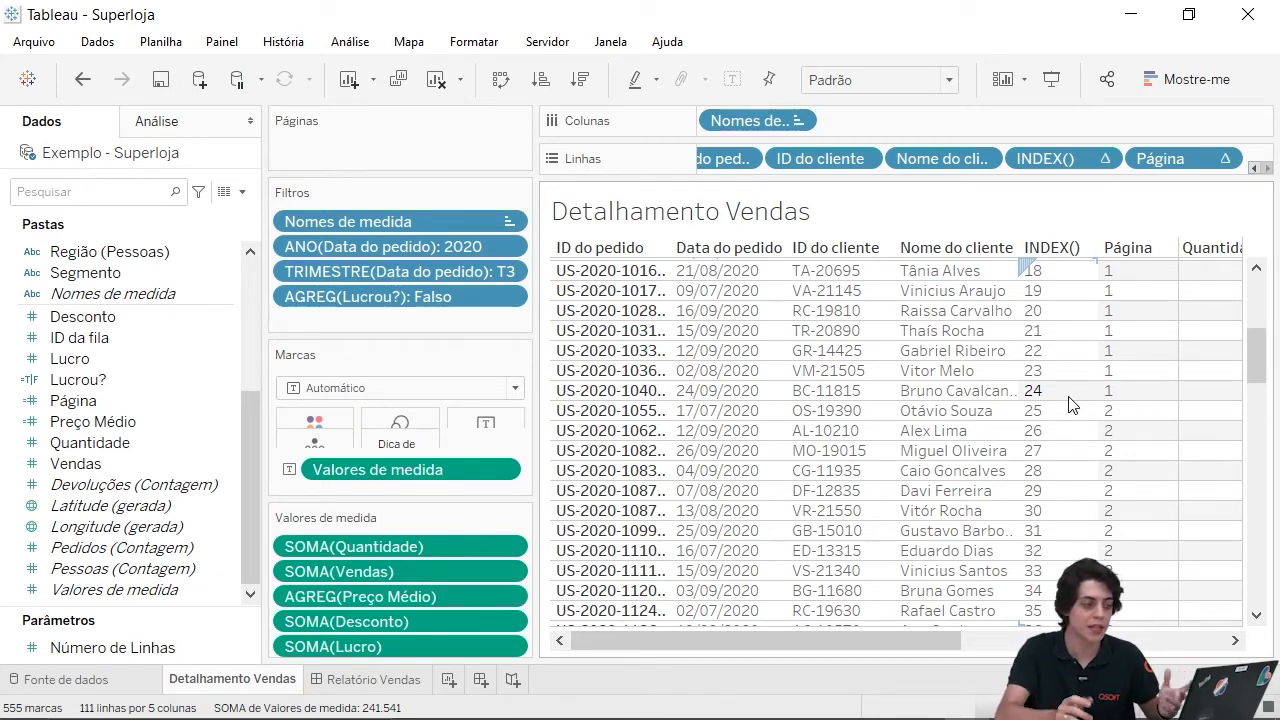
Remove the INDEX() calculation from the rows.
left_click_drag(1084, 160, 1082, 40)
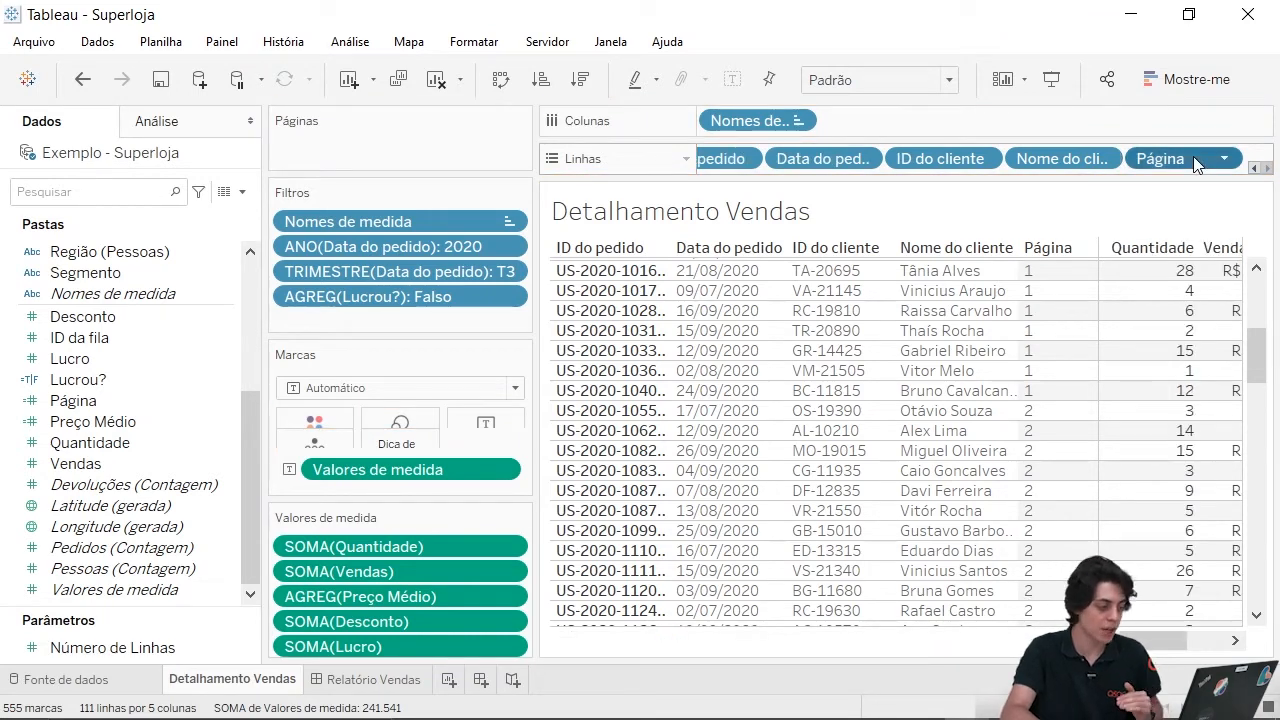
Move Página from the rows to the filters, keep only value 1, and check the resulting rows.
left_click_drag(1193, 156, 431, 315)
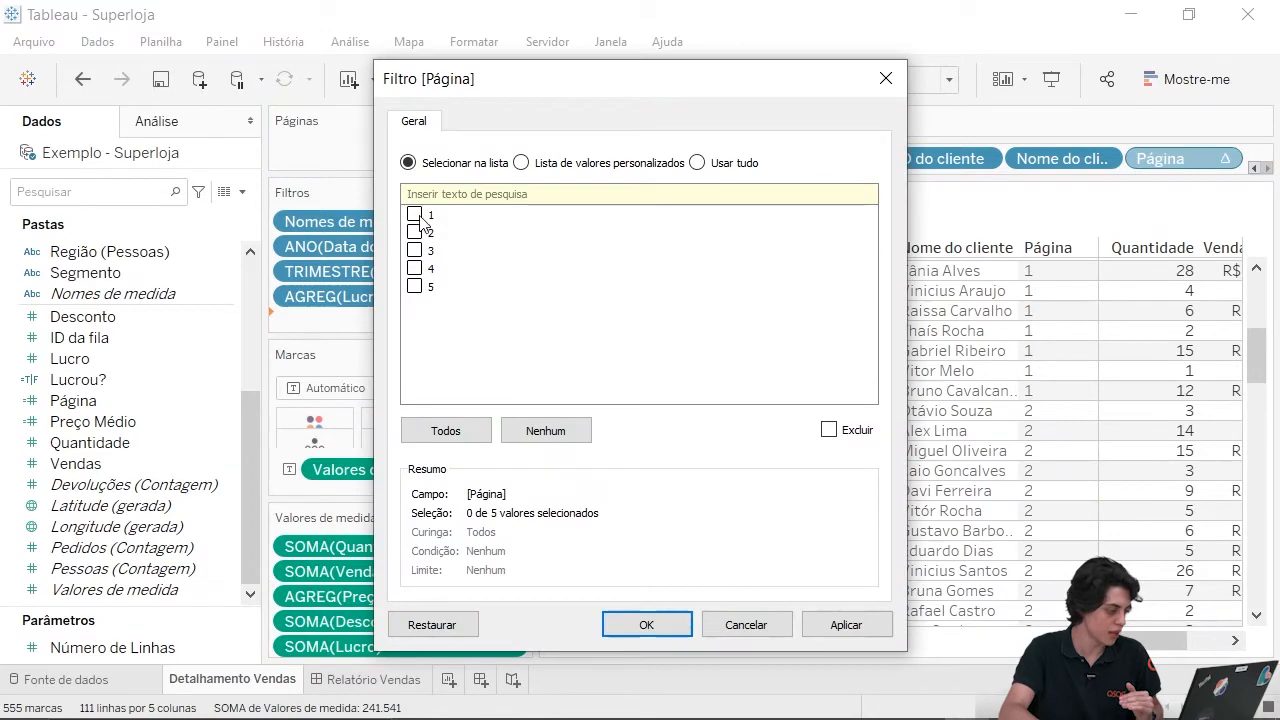
left_click(676, 629)
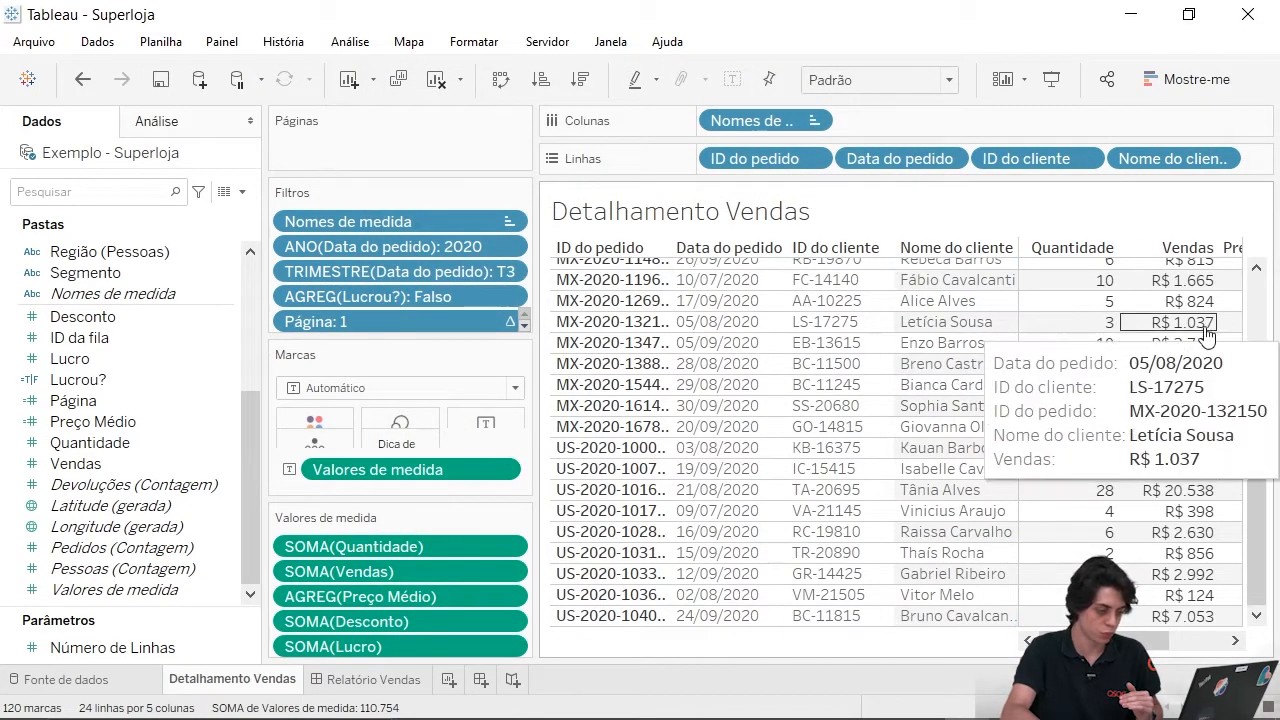
scroll(1213, 400, "up", 3)
scroll(1210, 418, "down", 3)
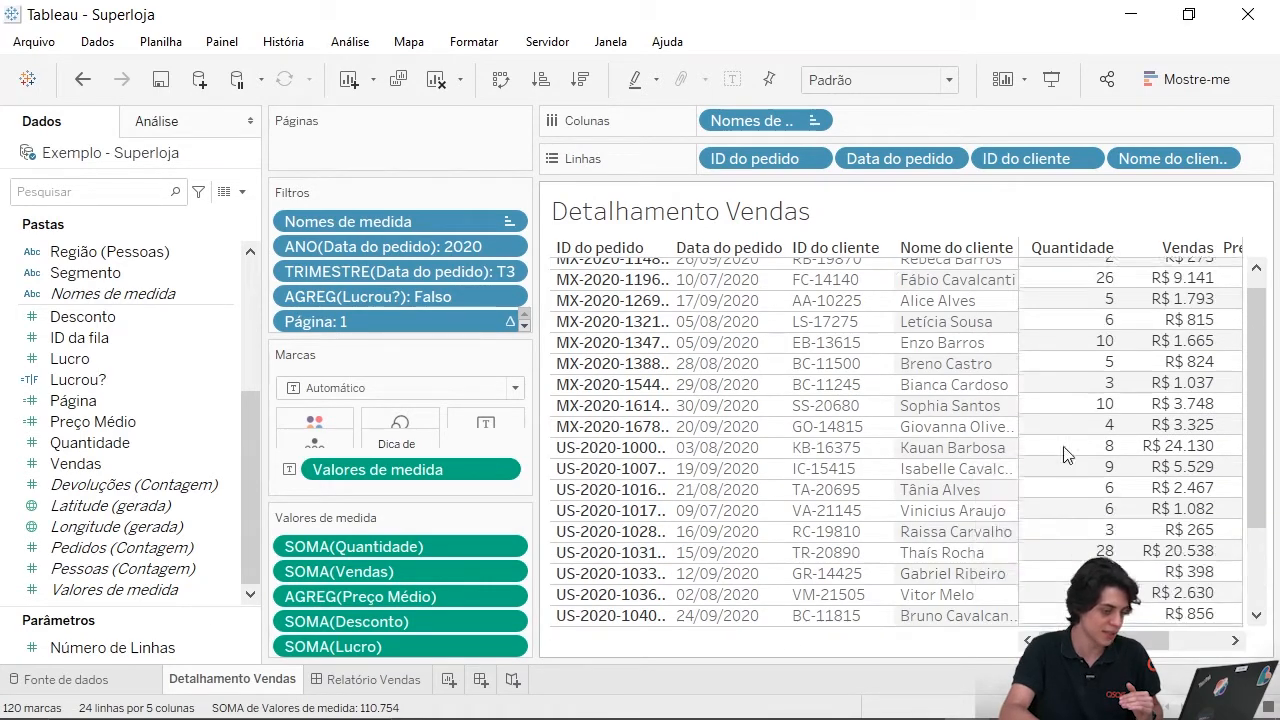
scroll(1065, 440, "up", 2)
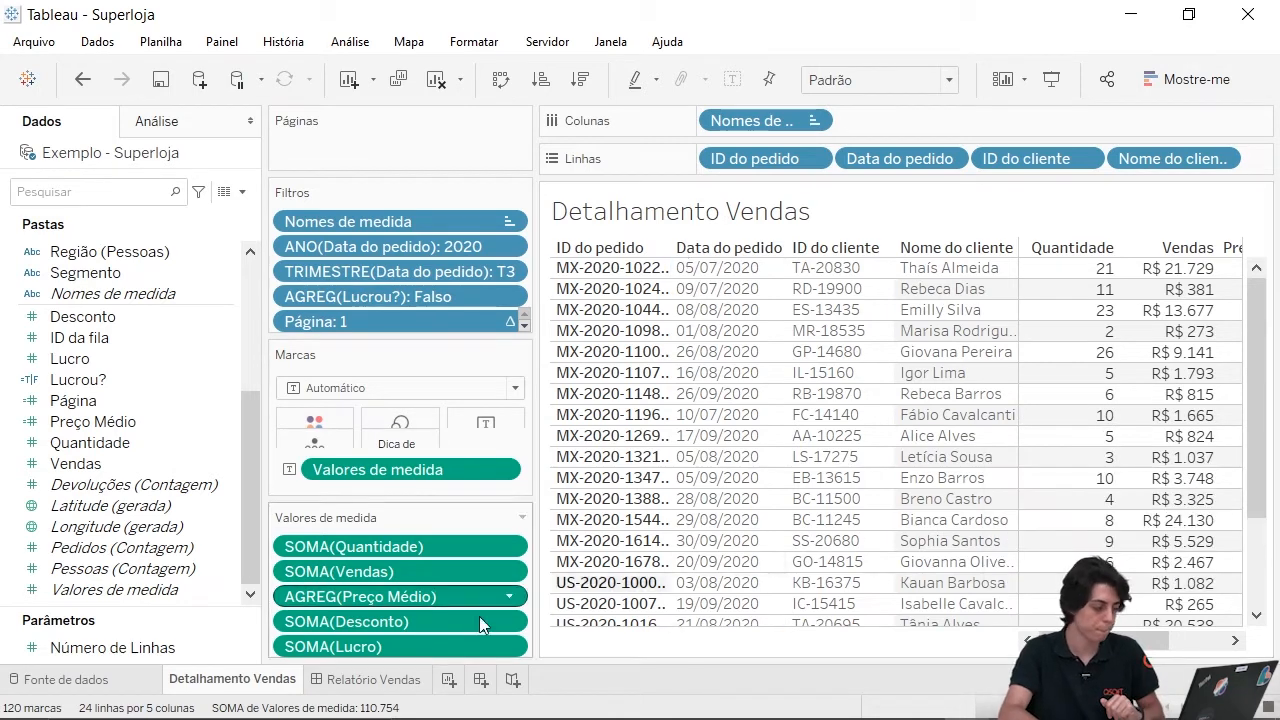
Place the Detalhamento Vendas sheet in the empty area of the Relatório Vendas dashboard and check how it fits.
left_click(363, 688)
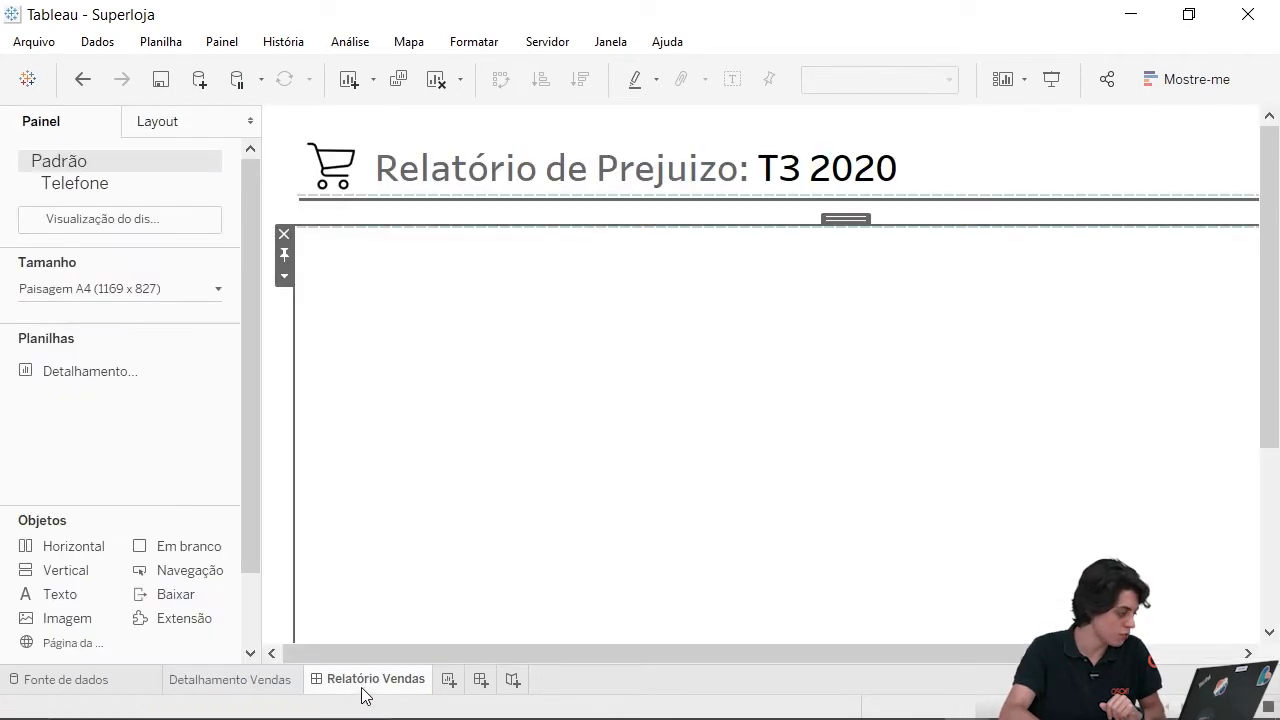
mouse_move(87, 377)
left_click_drag(87, 377, 467, 344)
left_click_drag(556, 303, 555, 309)
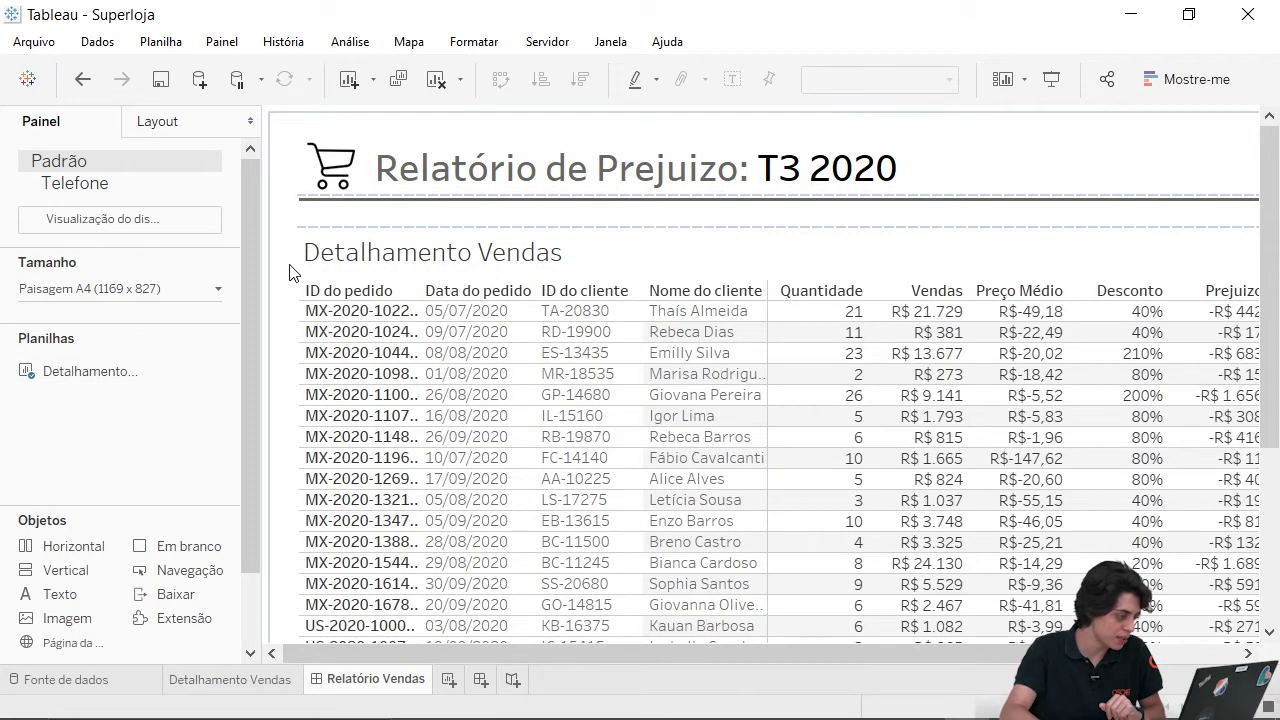
scroll(651, 255, "down", 5)
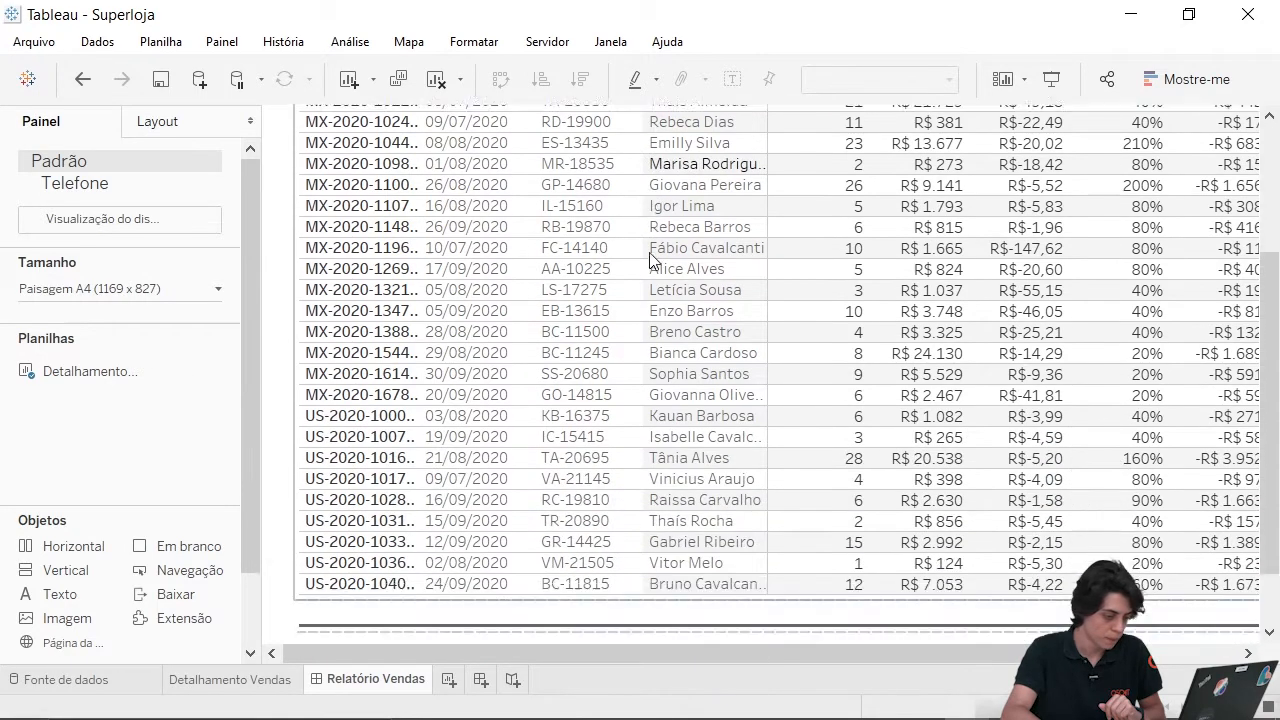
scroll(654, 262, "down", 2)
scroll(654, 264, "up", 5)
scroll(654, 264, "right", 4)
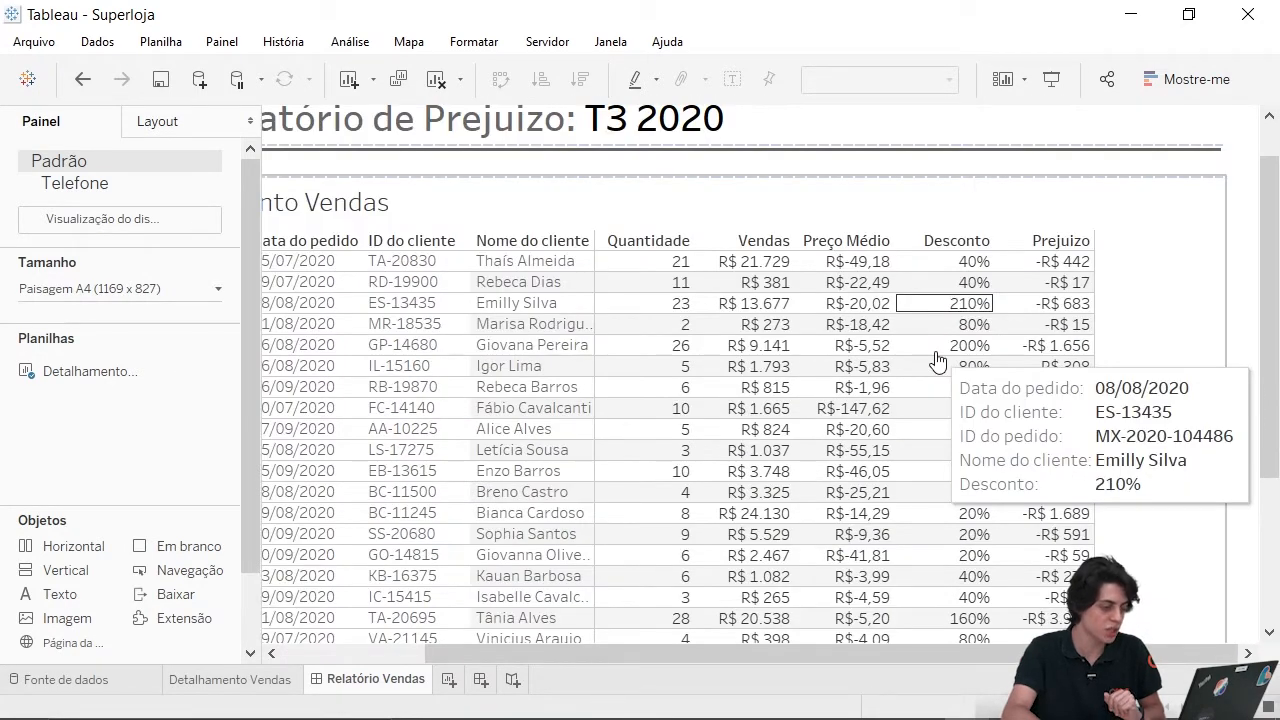
Set the Detalhamento Vendas table on the dashboard to fit width (Ajustar largura) and check its layout.
left_click(1100, 202)
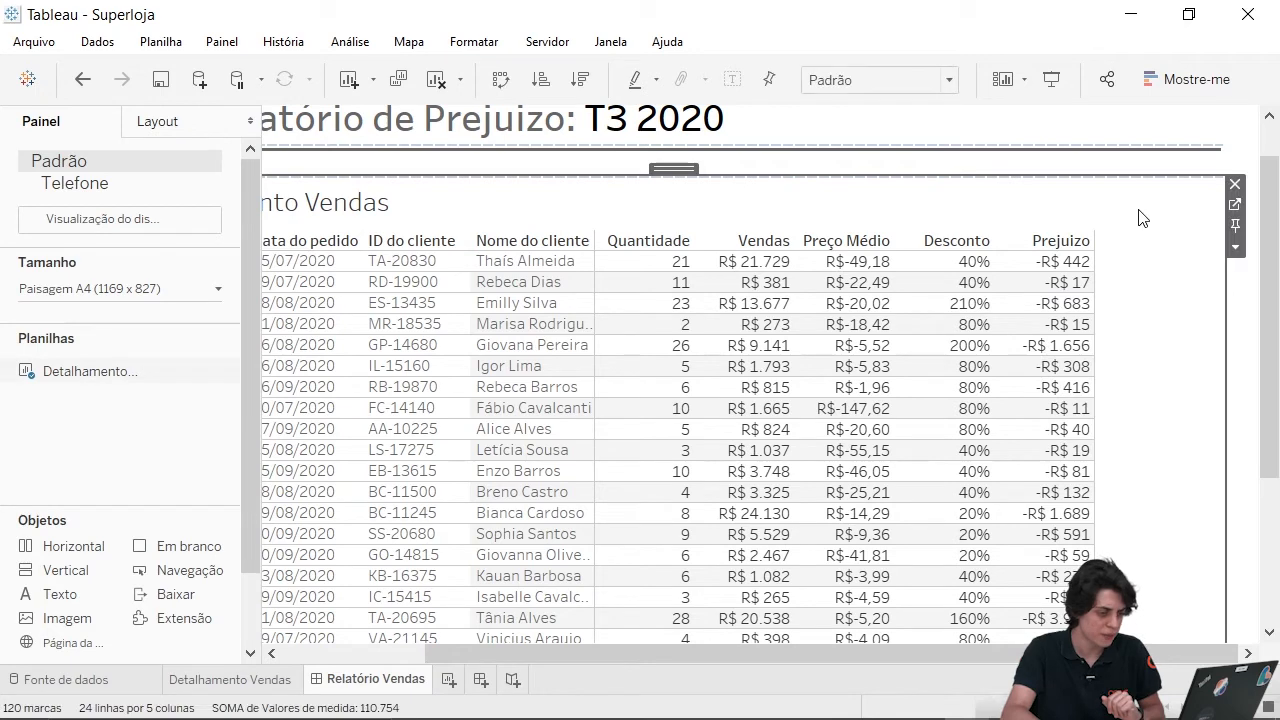
left_click(1236, 250)
mouse_move(1234, 255)
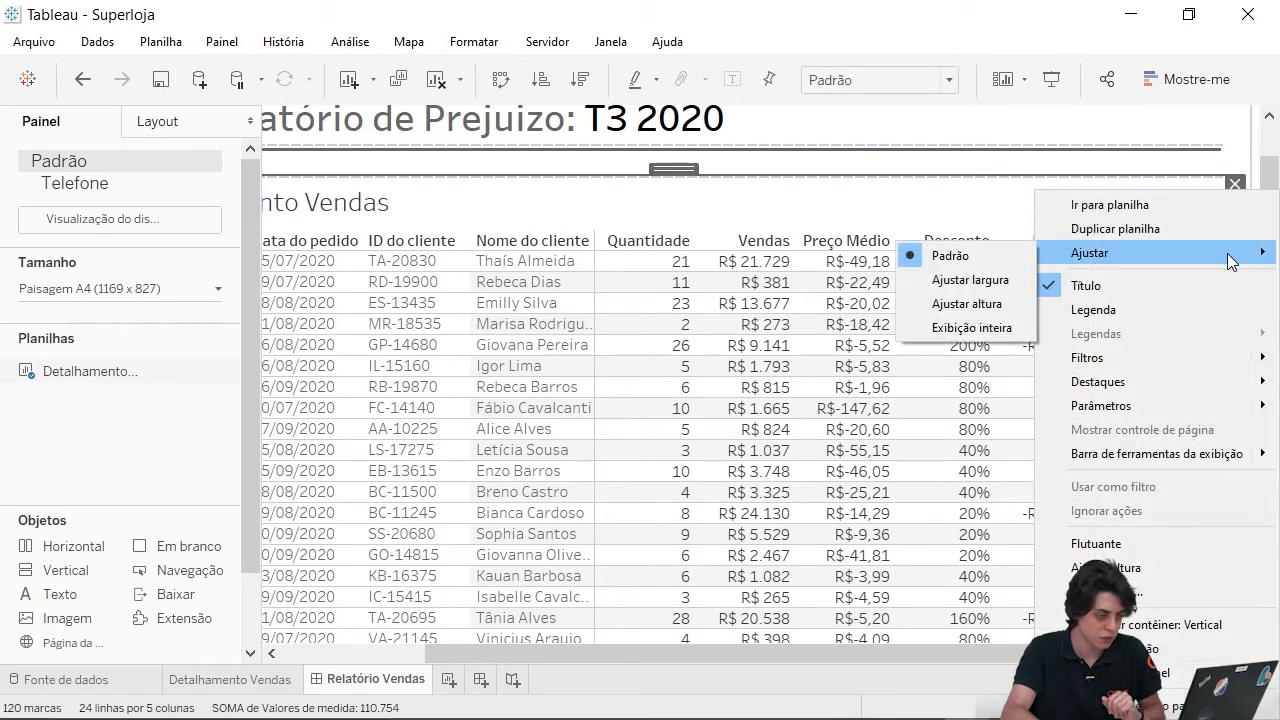
left_click(1022, 285)
scroll(345, 220, "down", 1)
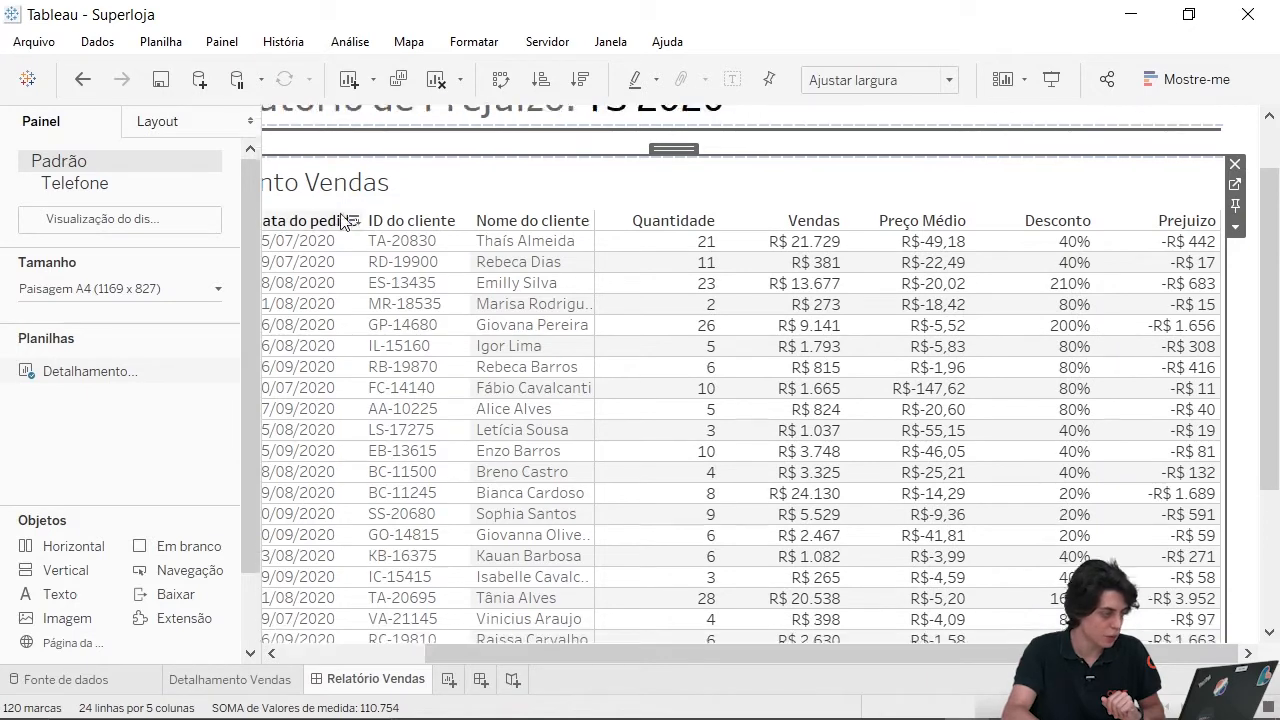
scroll(345, 220, "down", 4)
scroll(370, 297, "up", 2)
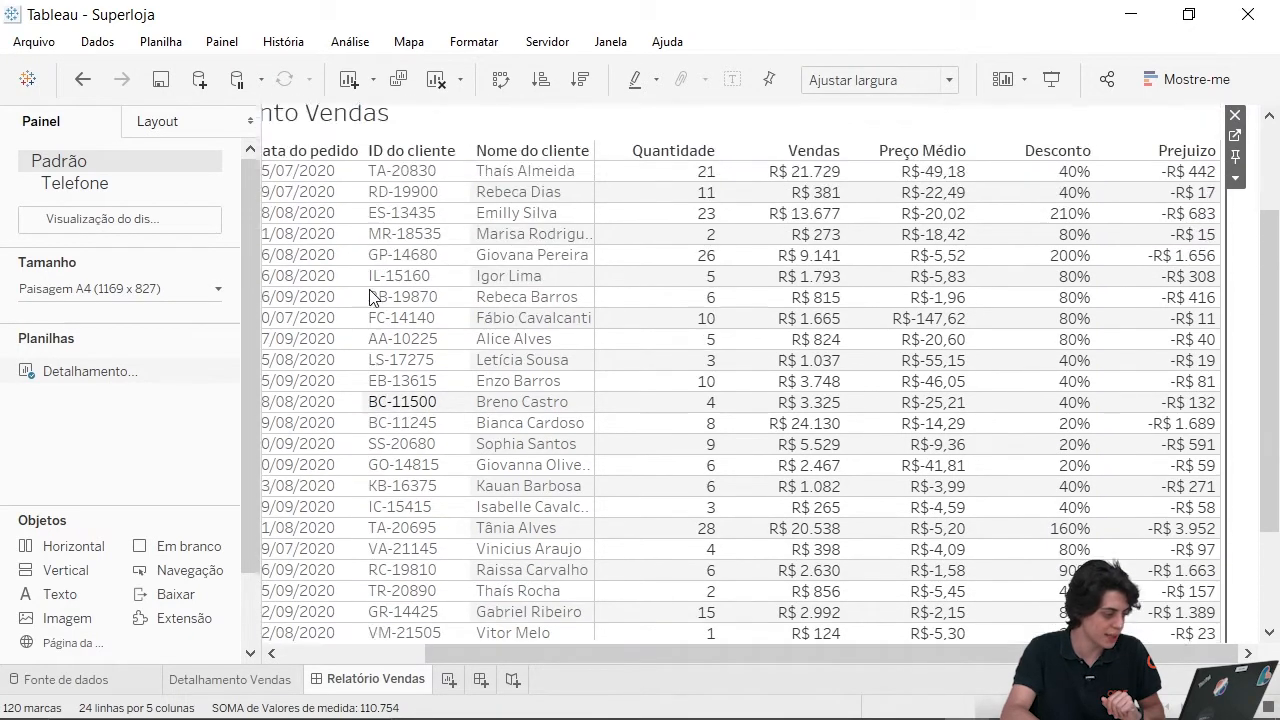
scroll(370, 297, "up", 3)
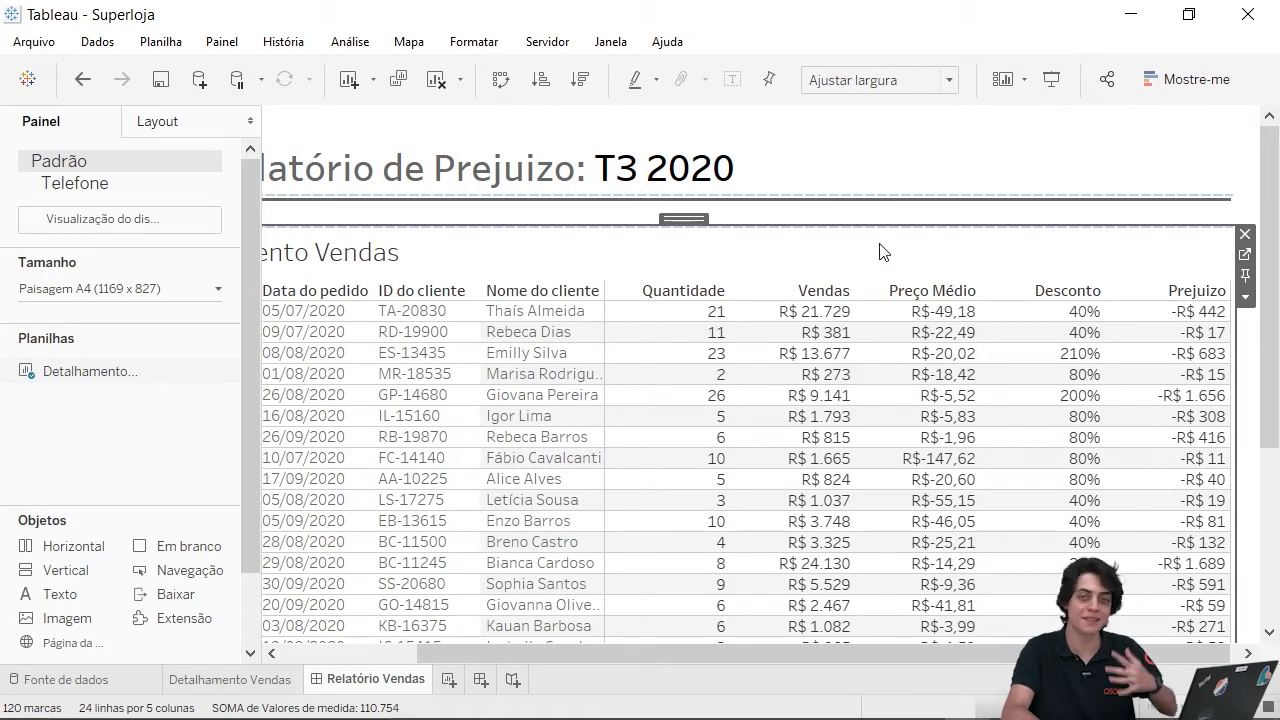
Show the Página filter on the dashboard and change it to a single-value slider (Valor único, controle deslizante).
left_click(1246, 297)
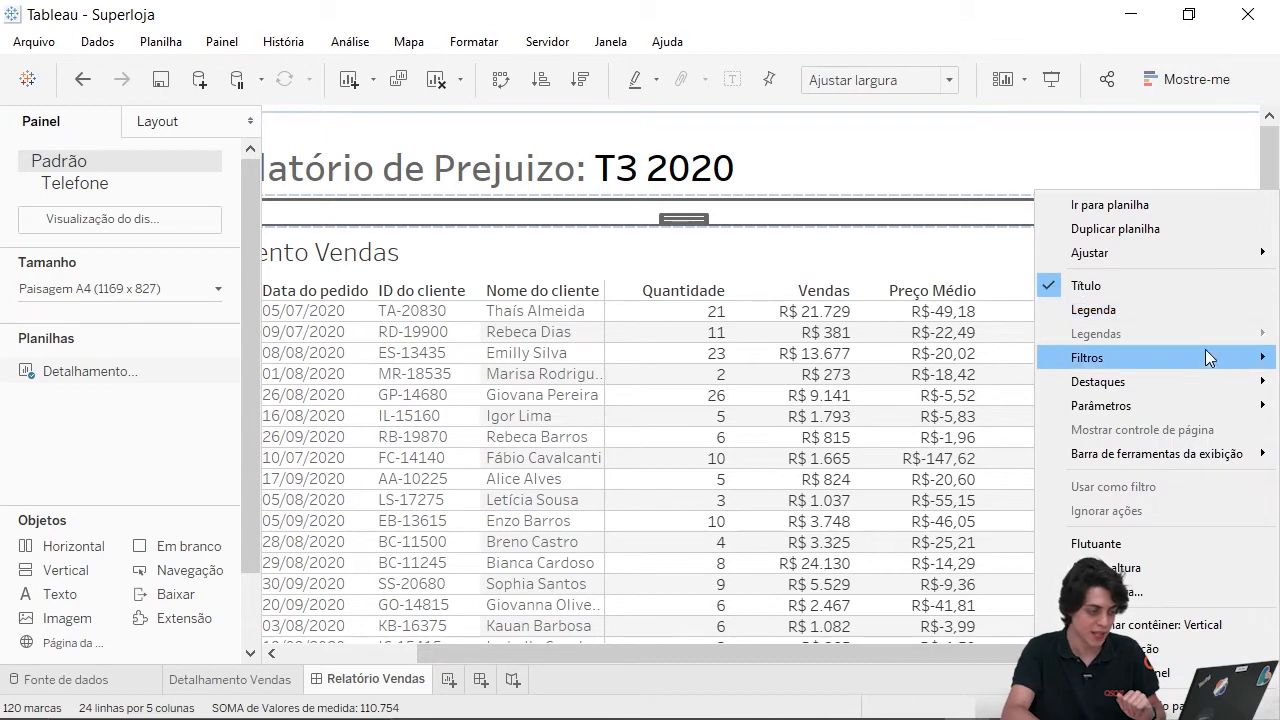
mouse_move(1198, 357)
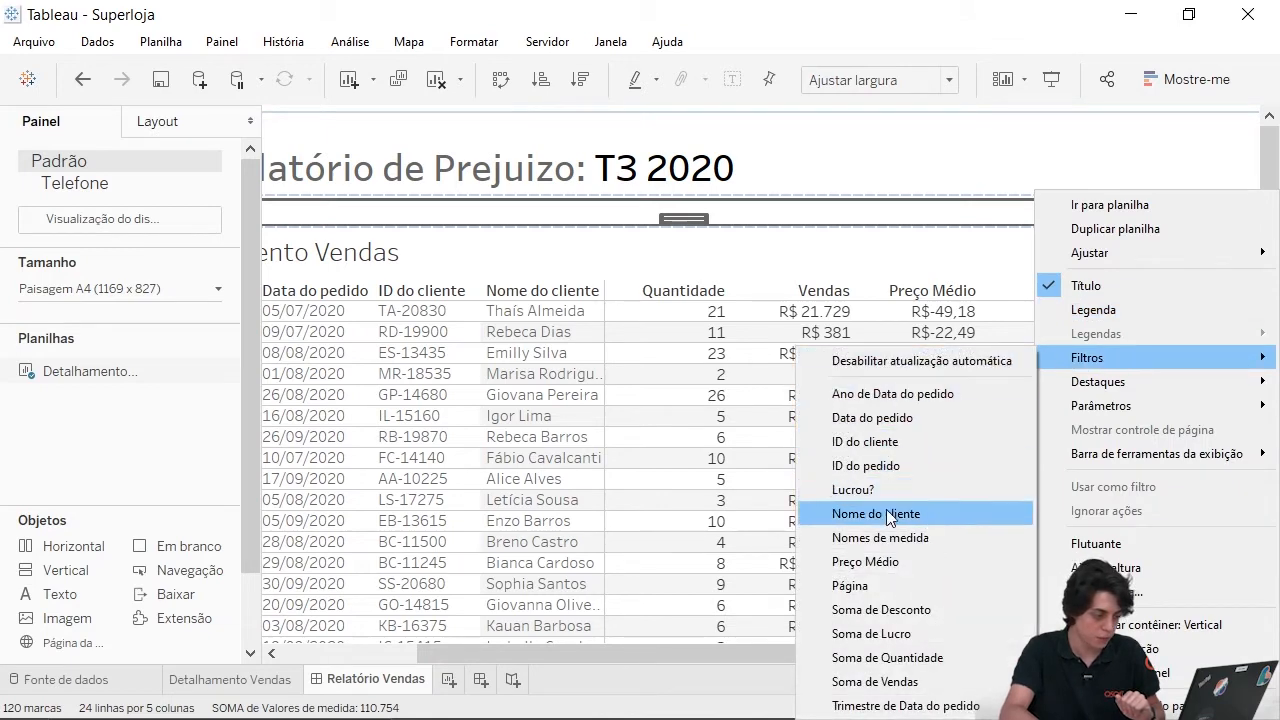
left_click(893, 587)
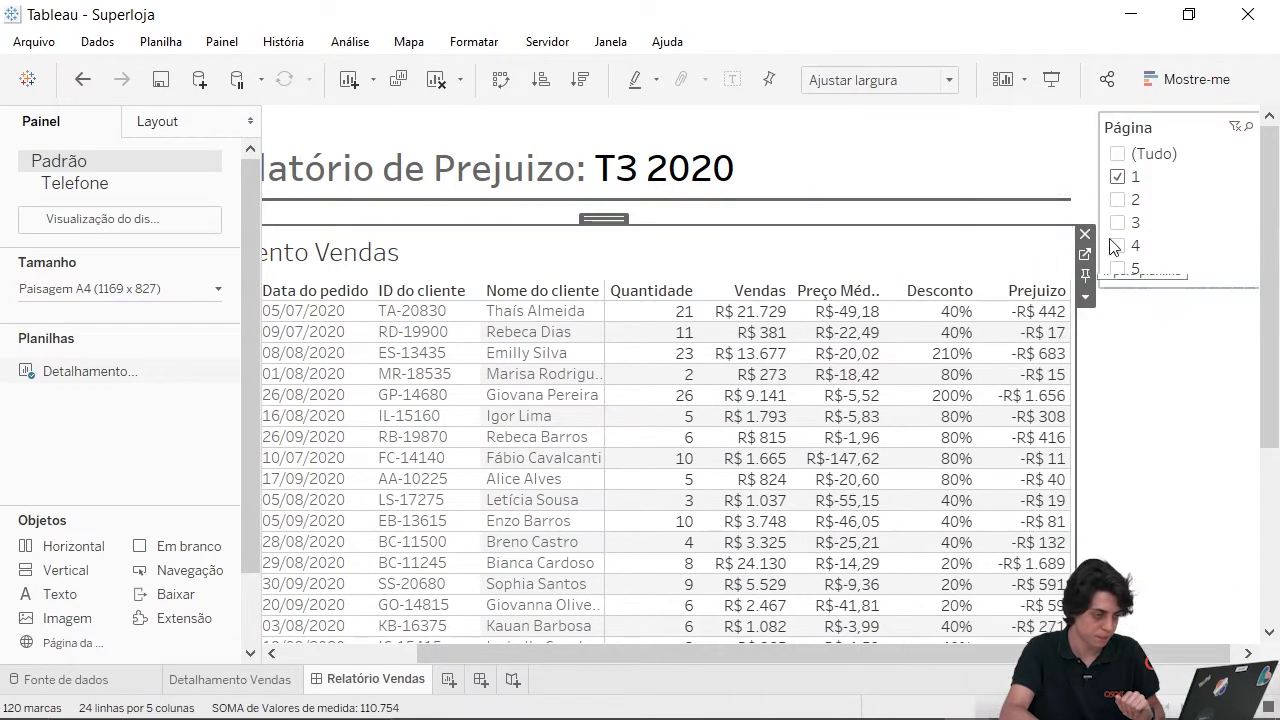
left_click(1153, 135)
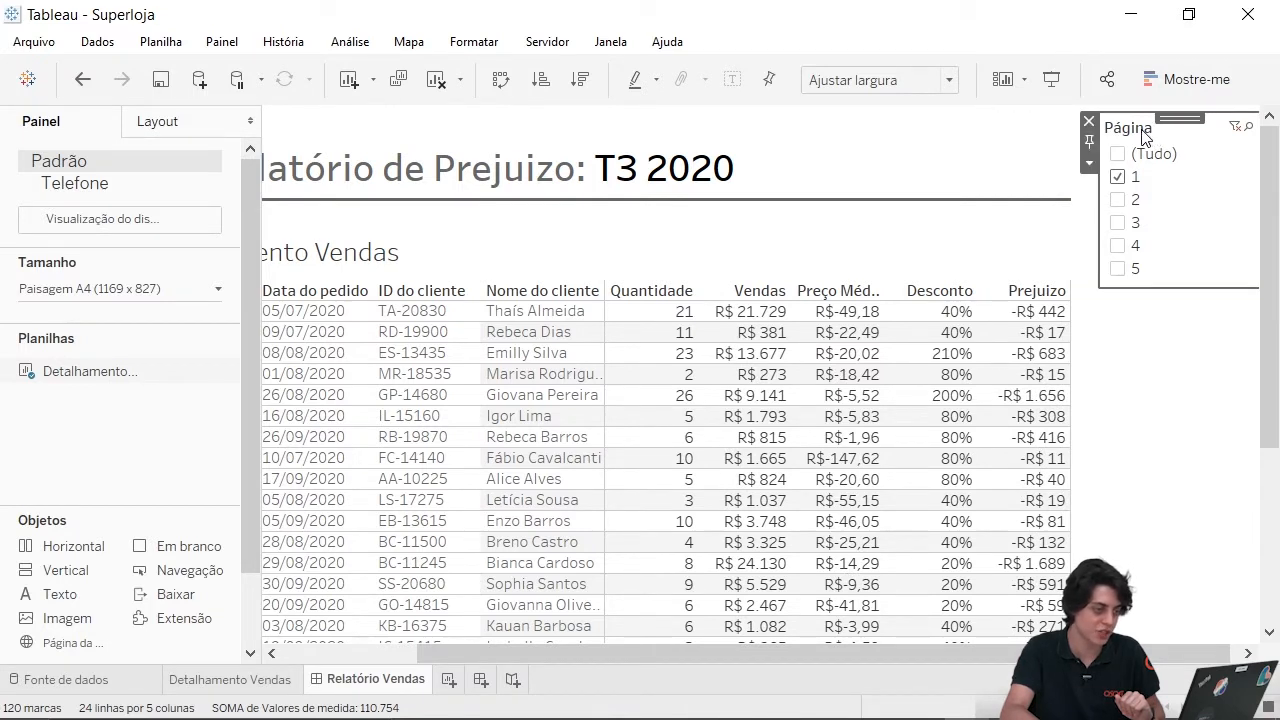
left_click(1090, 165)
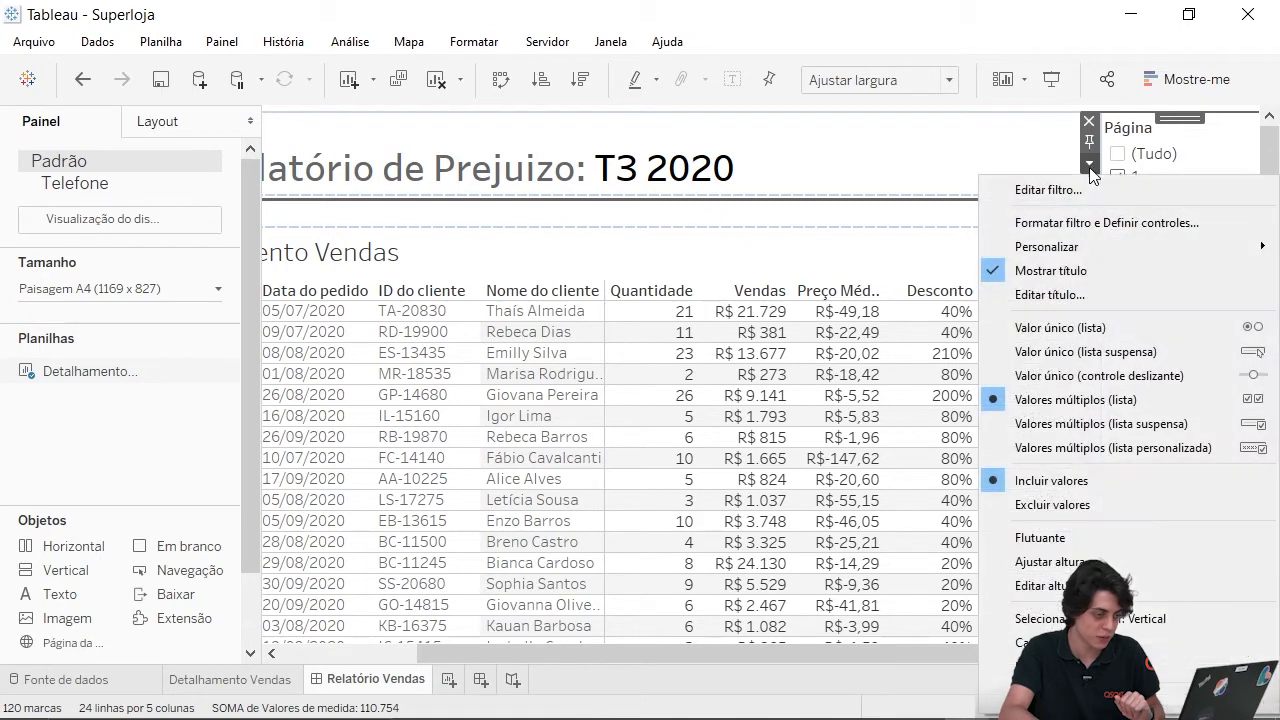
left_click(1112, 376)
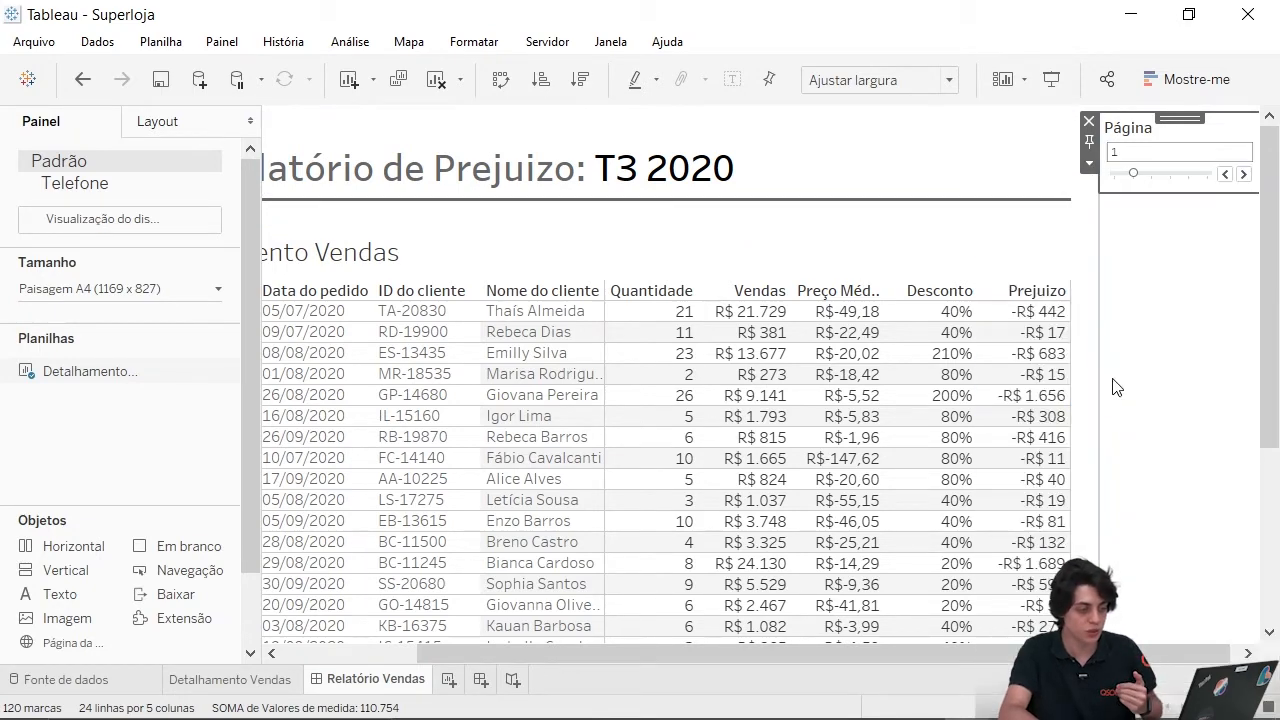
Customize the Página filter to hide the "todos" value and the slider.
left_click(1090, 164)
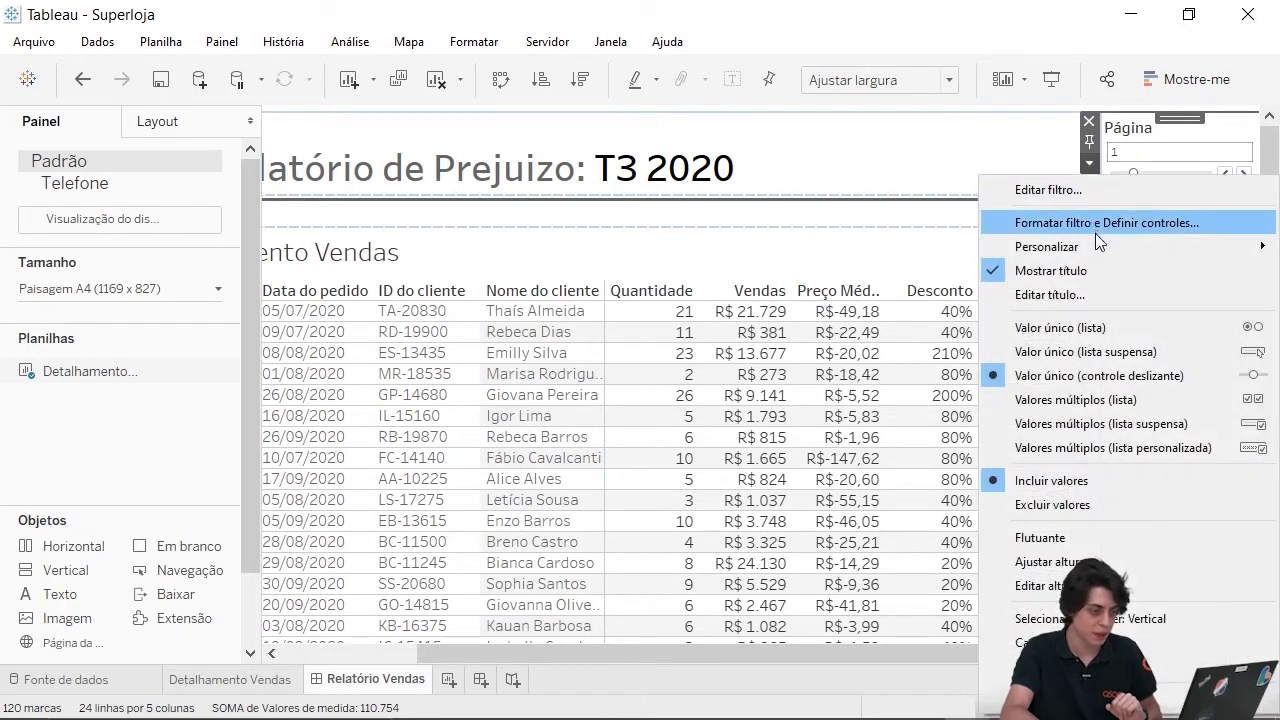
mouse_move(1089, 241)
left_click(951, 252)
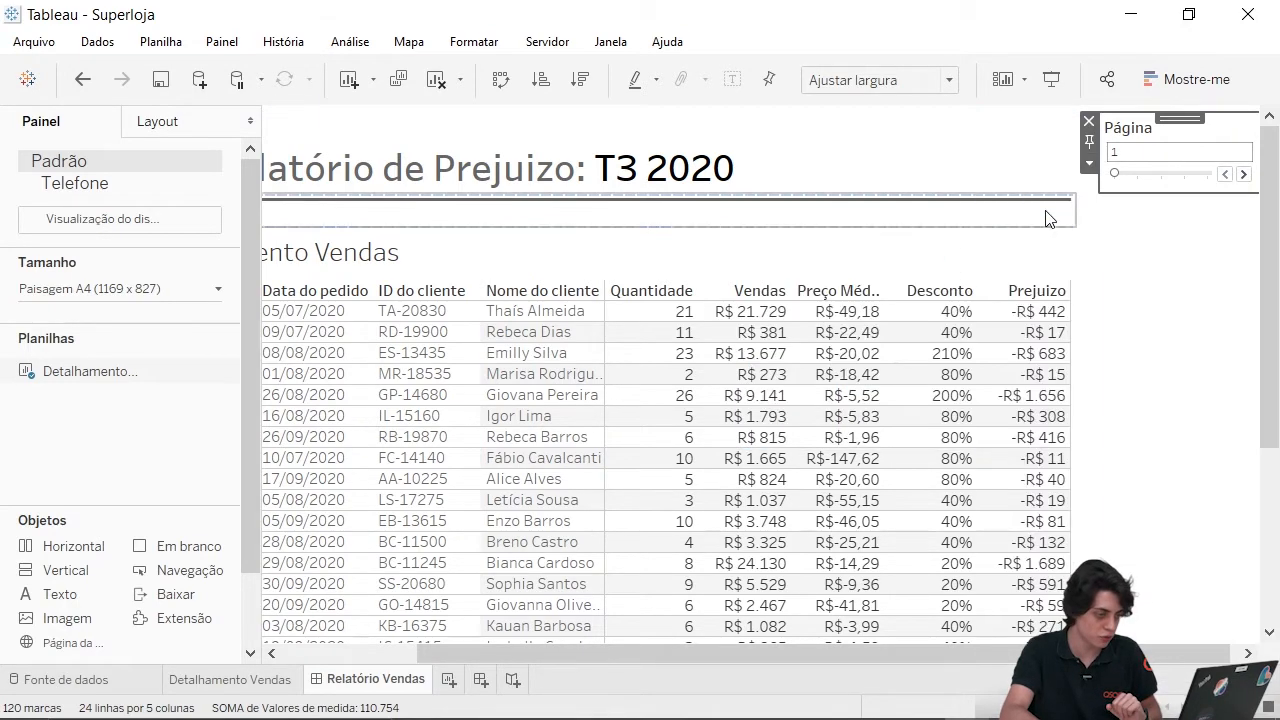
left_click(1090, 163)
mouse_move(1129, 241)
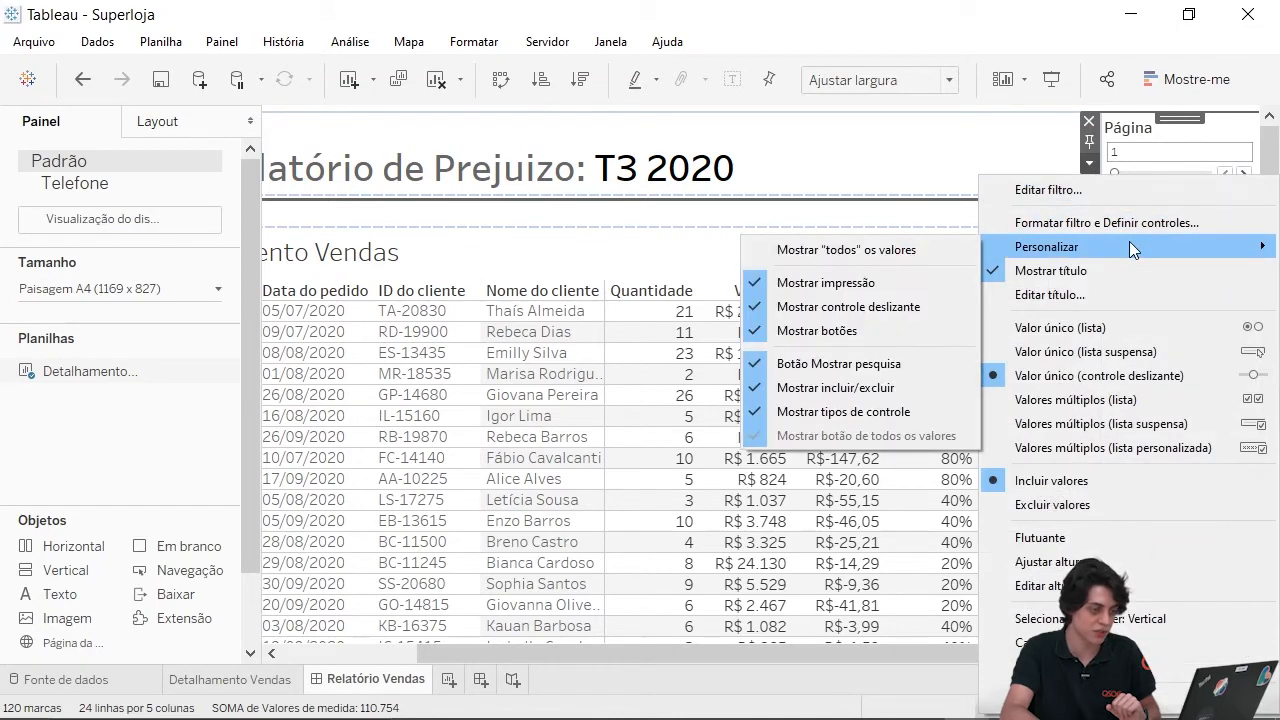
left_click(937, 304)
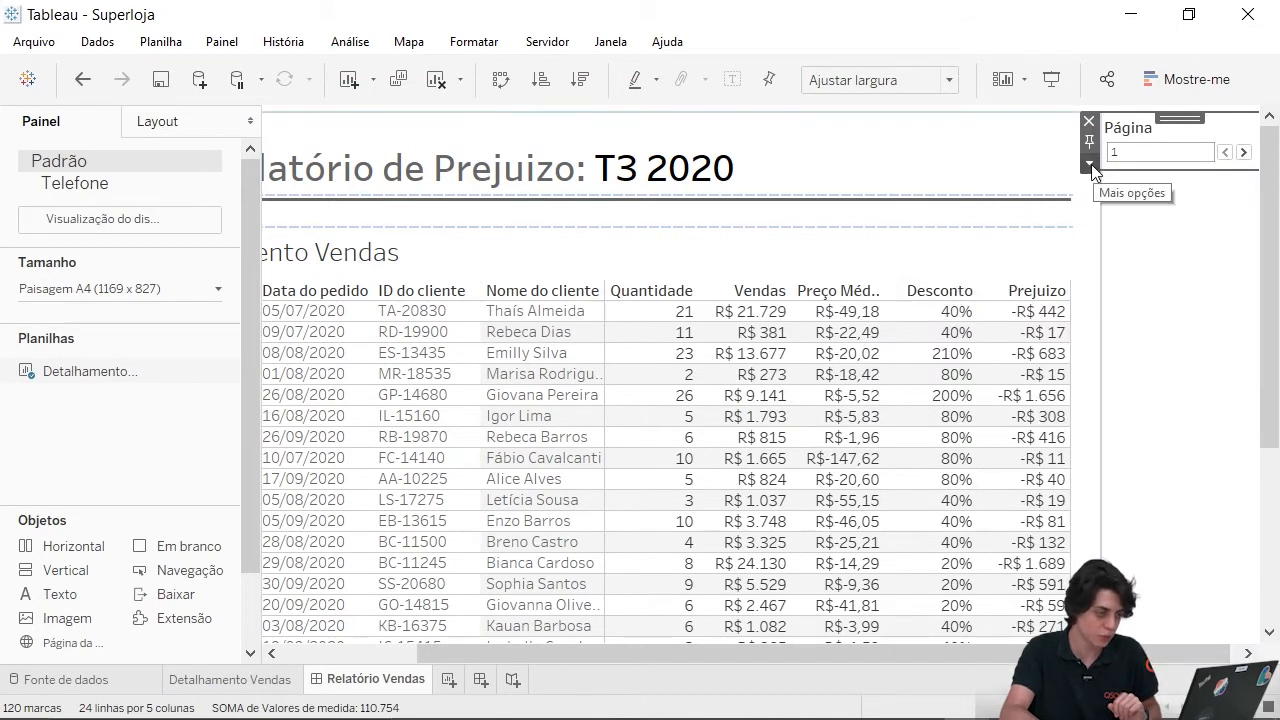
Test the Página filter by paging forward to page 4 and back to page 1.
left_click(1242, 153)
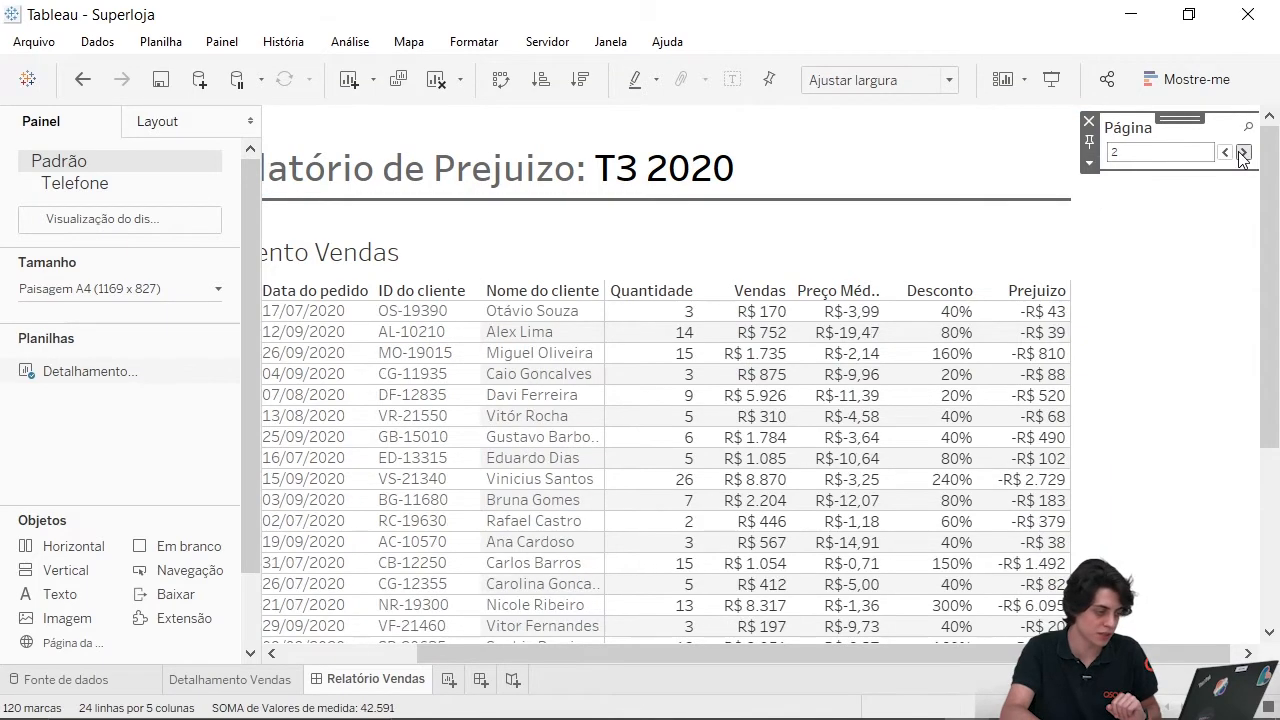
left_click(1242, 153)
left_click(1242, 153)
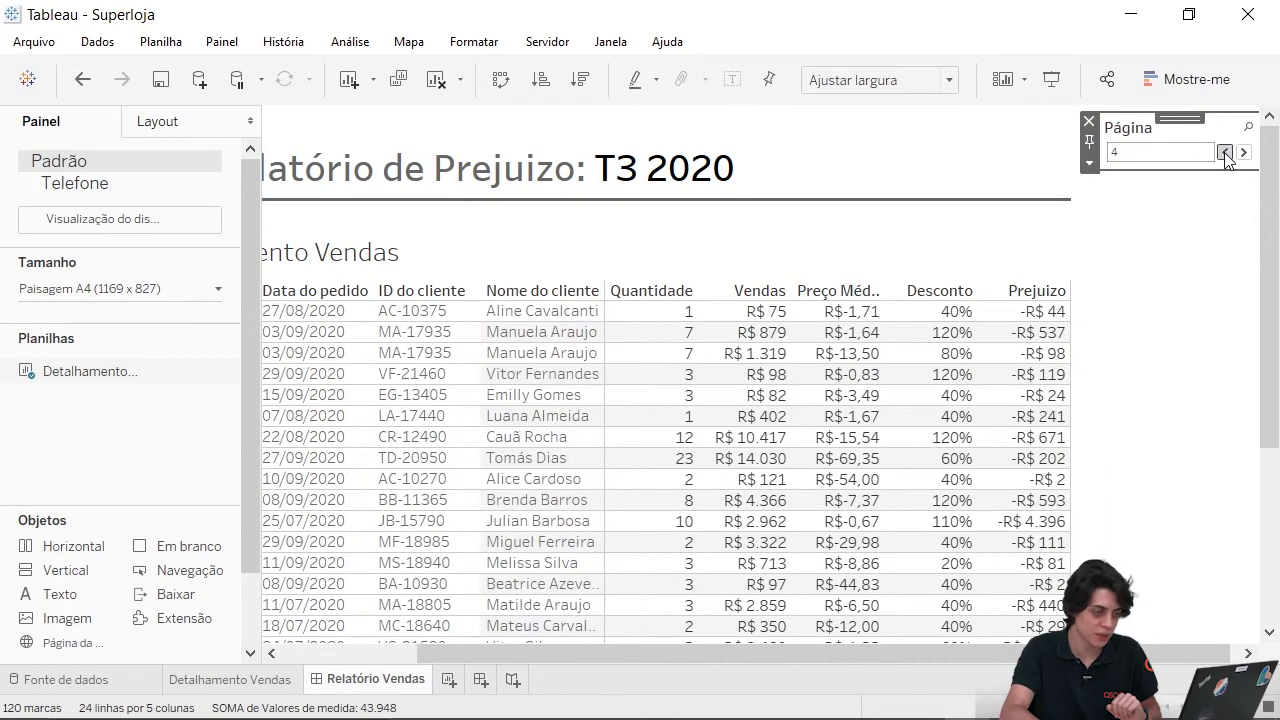
left_click(1224, 152)
left_click(1224, 152)
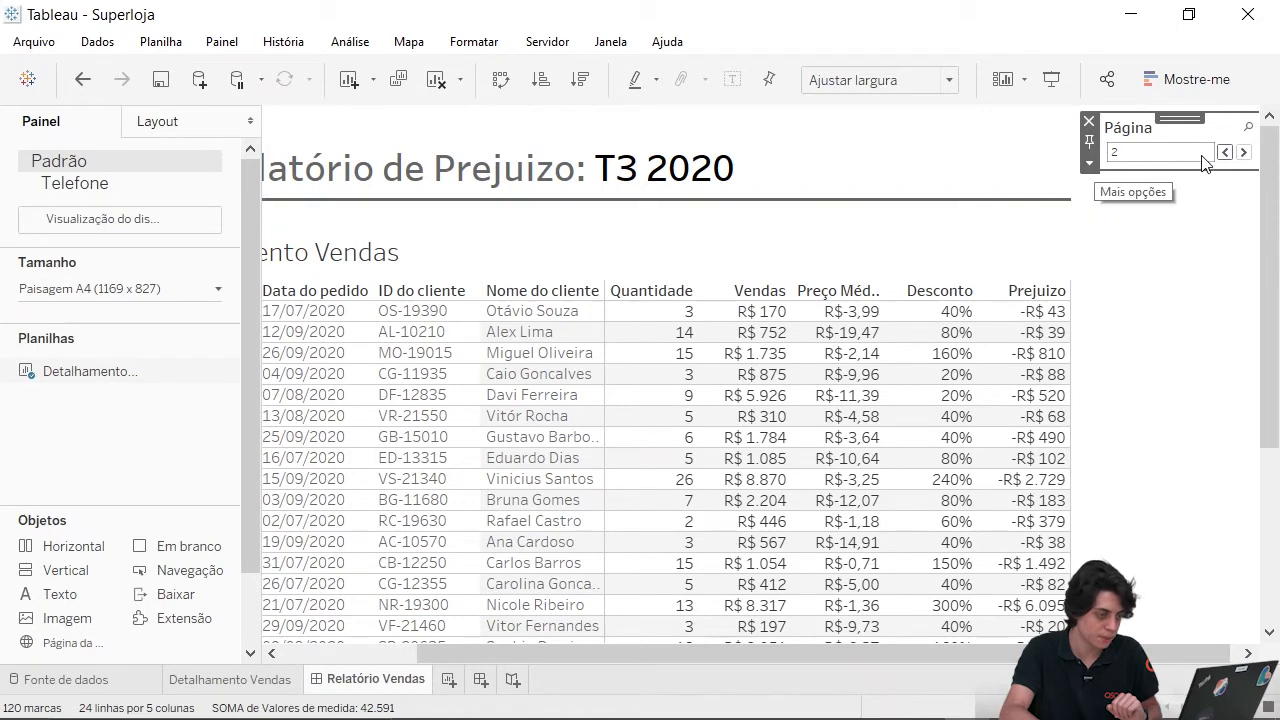
left_click(1224, 152)
Customize the Página filter to hide its search button, include/exclude option and control types.
left_click(1089, 163)
mouse_move(995, 249)
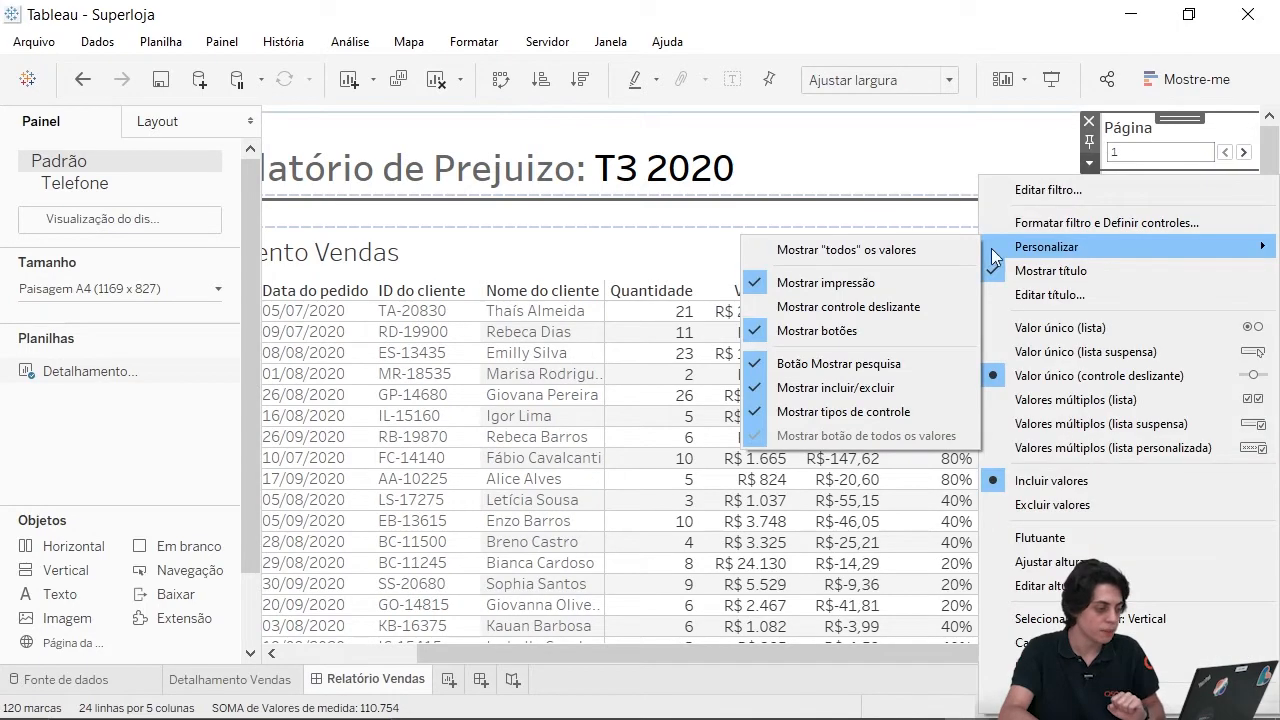
left_click(922, 364)
left_click(1089, 163)
mouse_move(1068, 246)
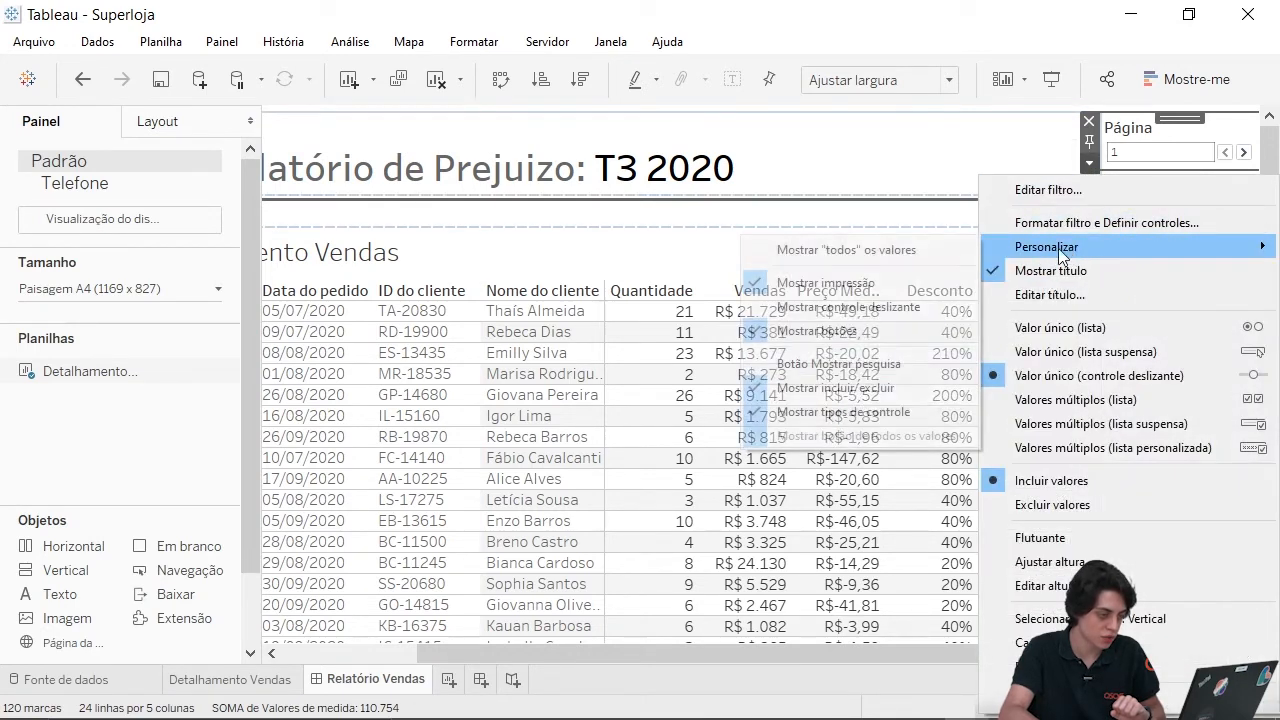
left_click(851, 400)
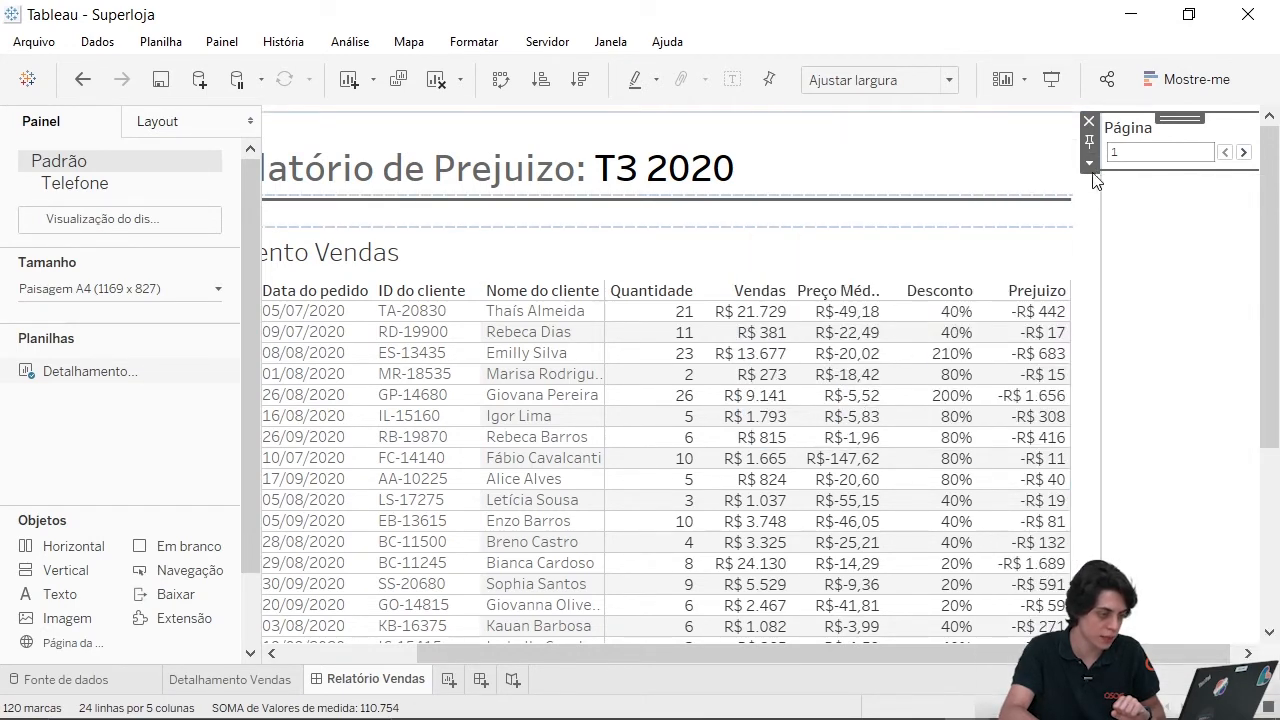
left_click(1089, 163)
mouse_move(1078, 247)
left_click(851, 411)
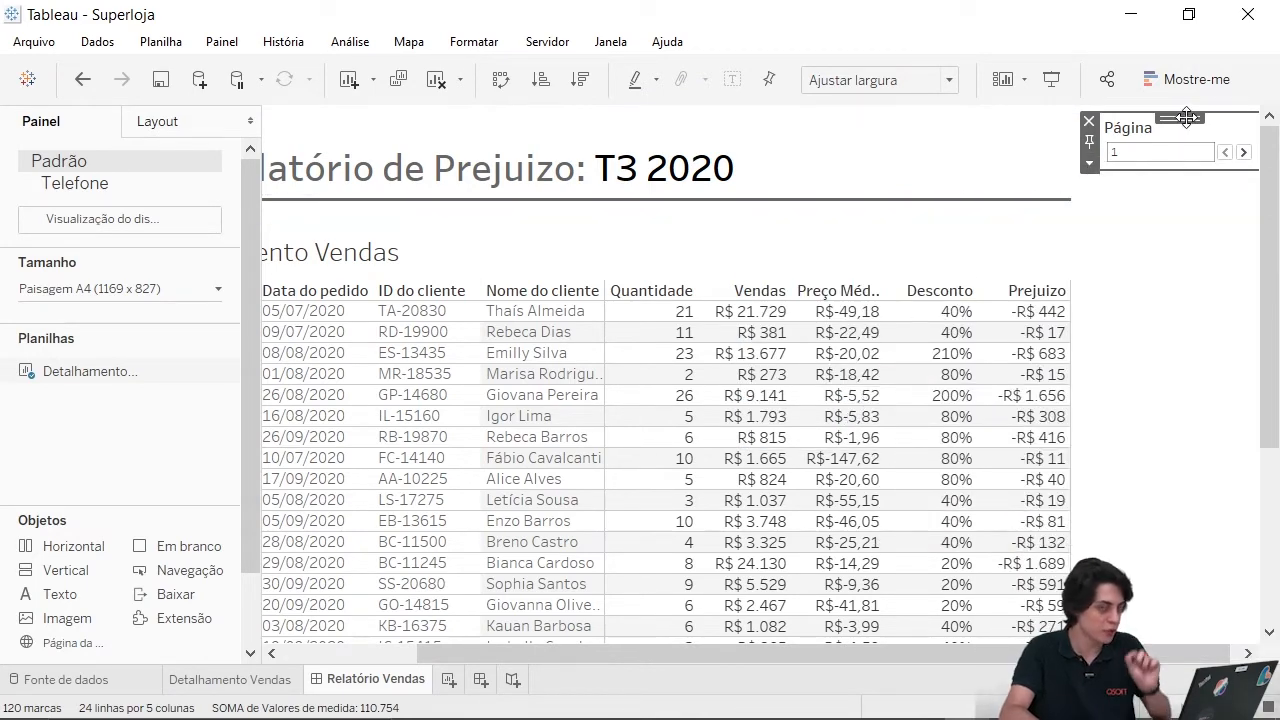
Move the Página filter into the dashboard footer after the date and remove the blank object beside it.
left_click_drag(1186, 118, 826, 582)
scroll(963, 449, "down", 4)
scroll(963, 464, "down", 5)
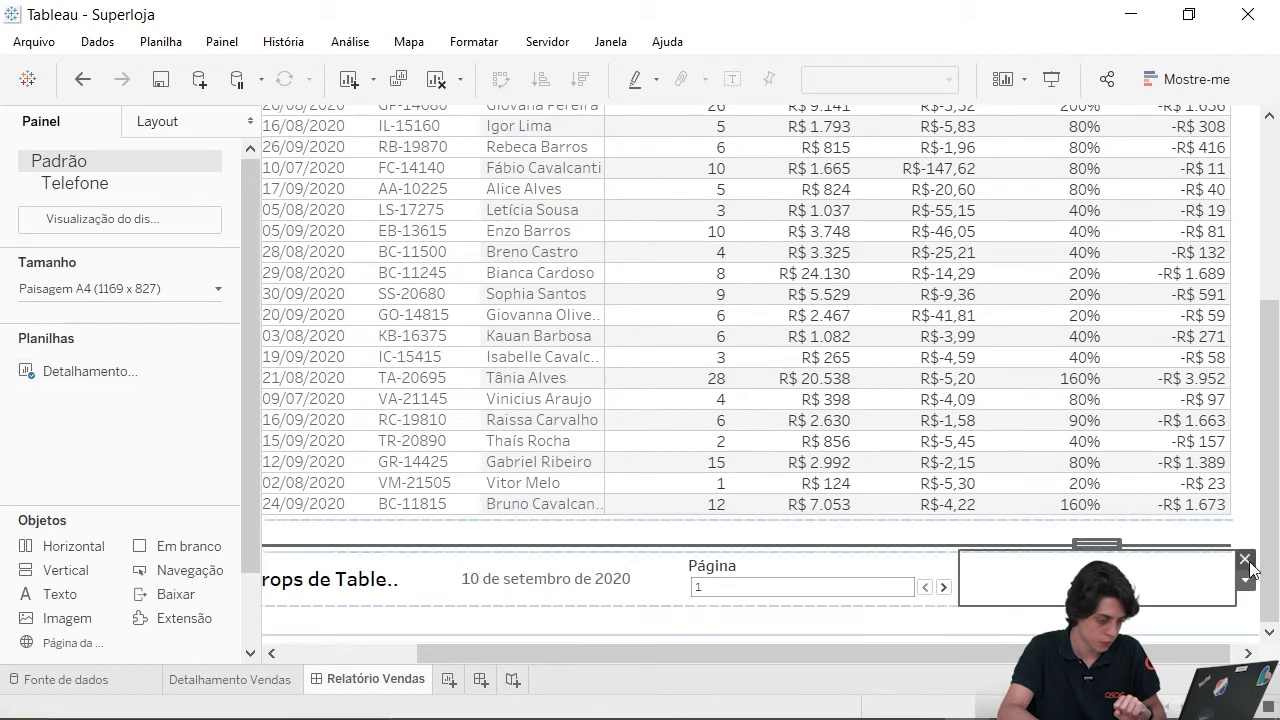
left_click(1250, 568)
mouse_move(518, 653)
left_mouse_down()
mouse_move(372, 656)
mouse_move(522, 653)
left_mouse_up()
Page through the report with the footer's Página filter up to page 5 and check the last page's rows.
left_click(889, 591)
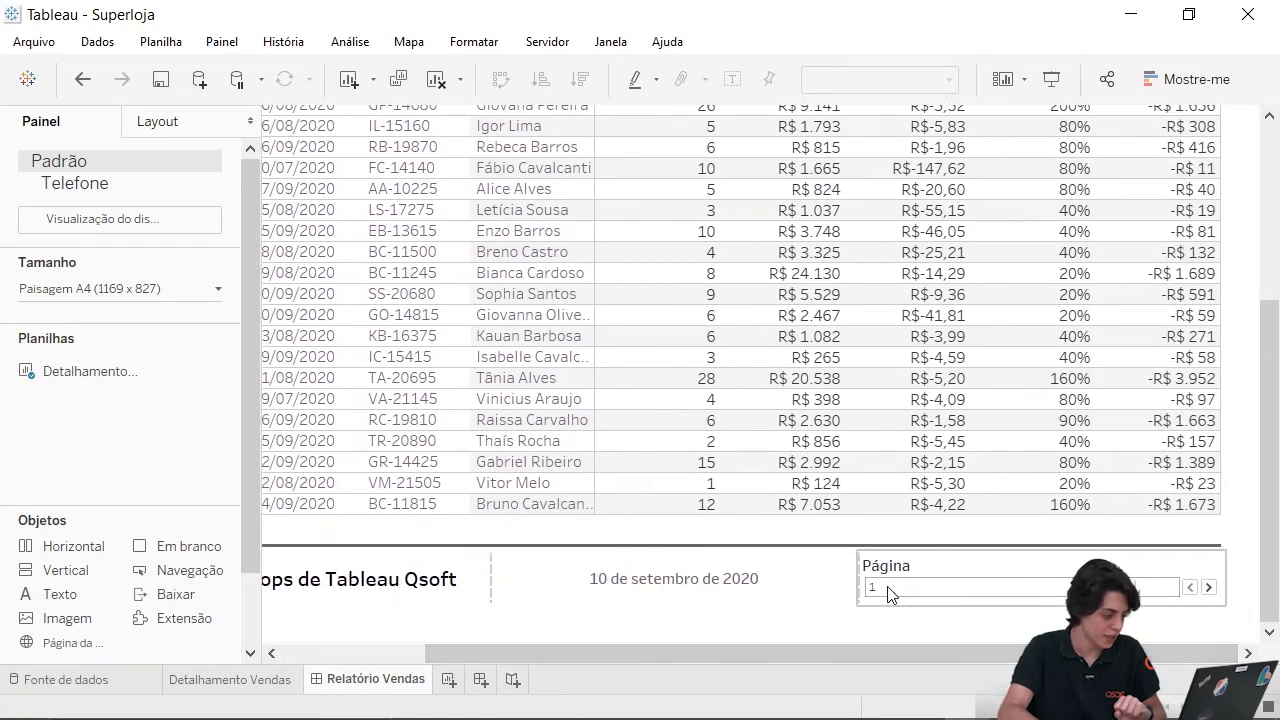
left_click(1208, 588)
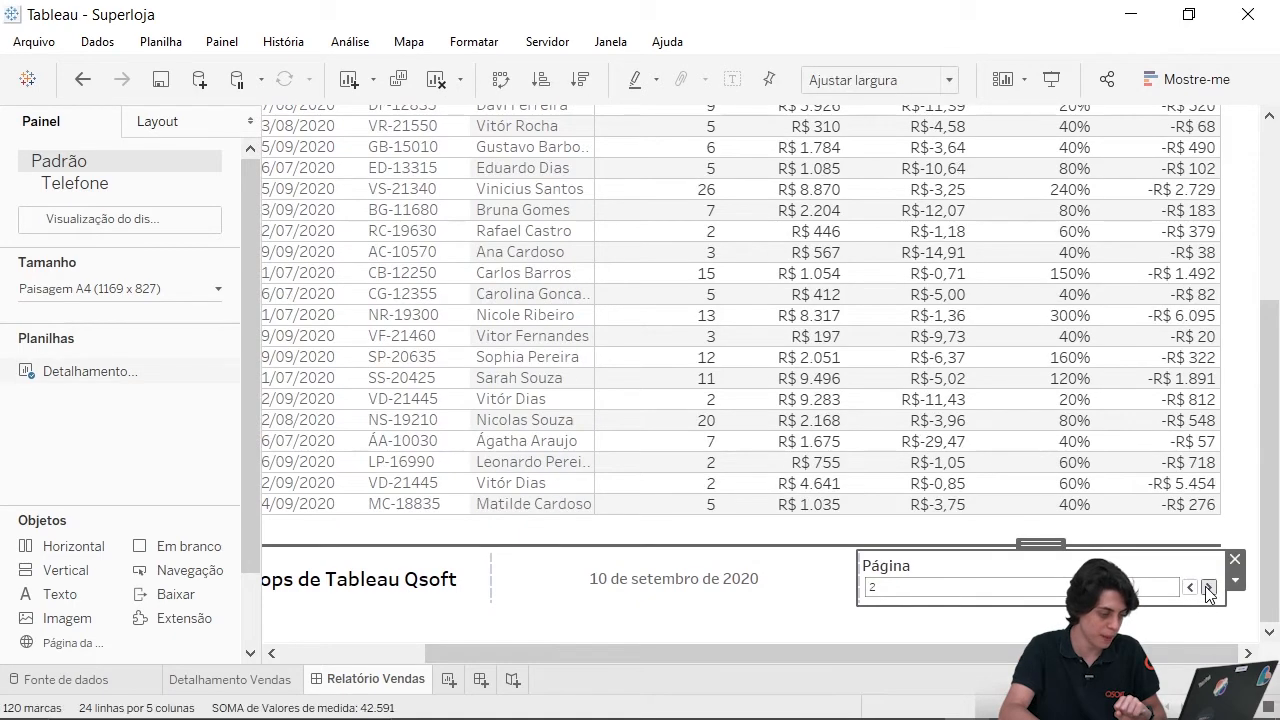
left_click(1208, 588)
left_click(1209, 589)
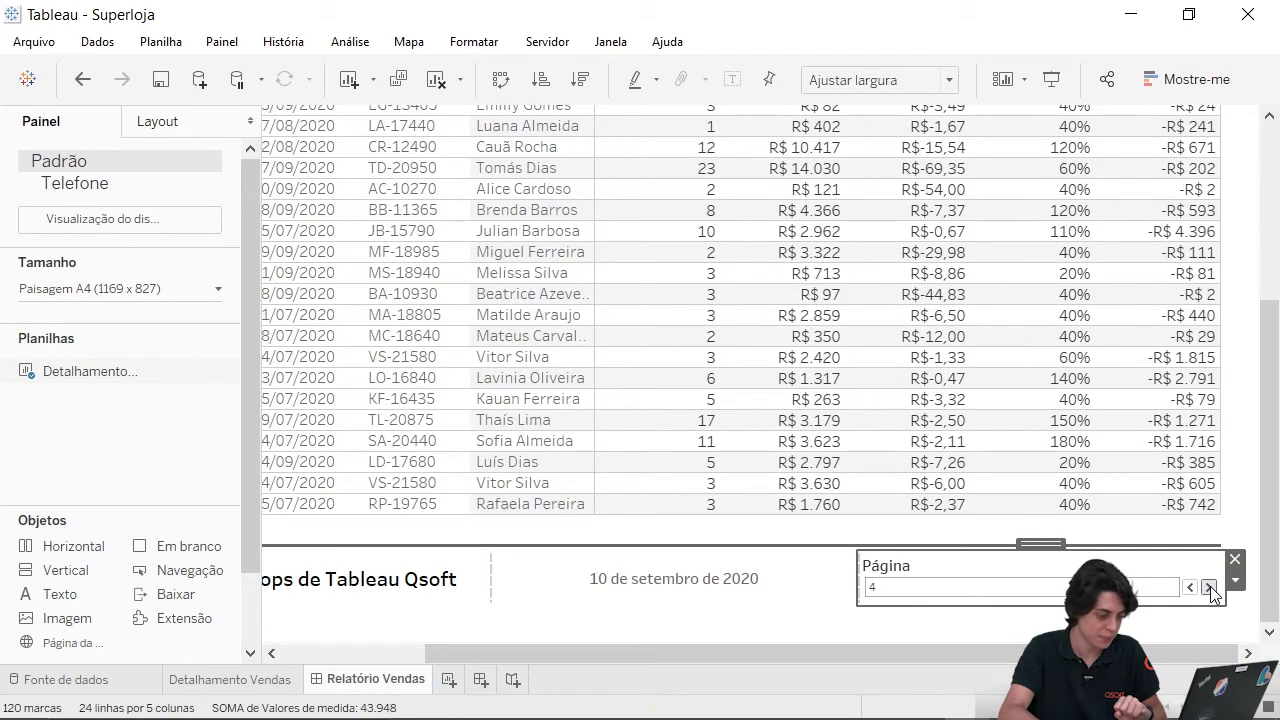
left_click(1209, 588)
scroll(1160, 471, "up", 3)
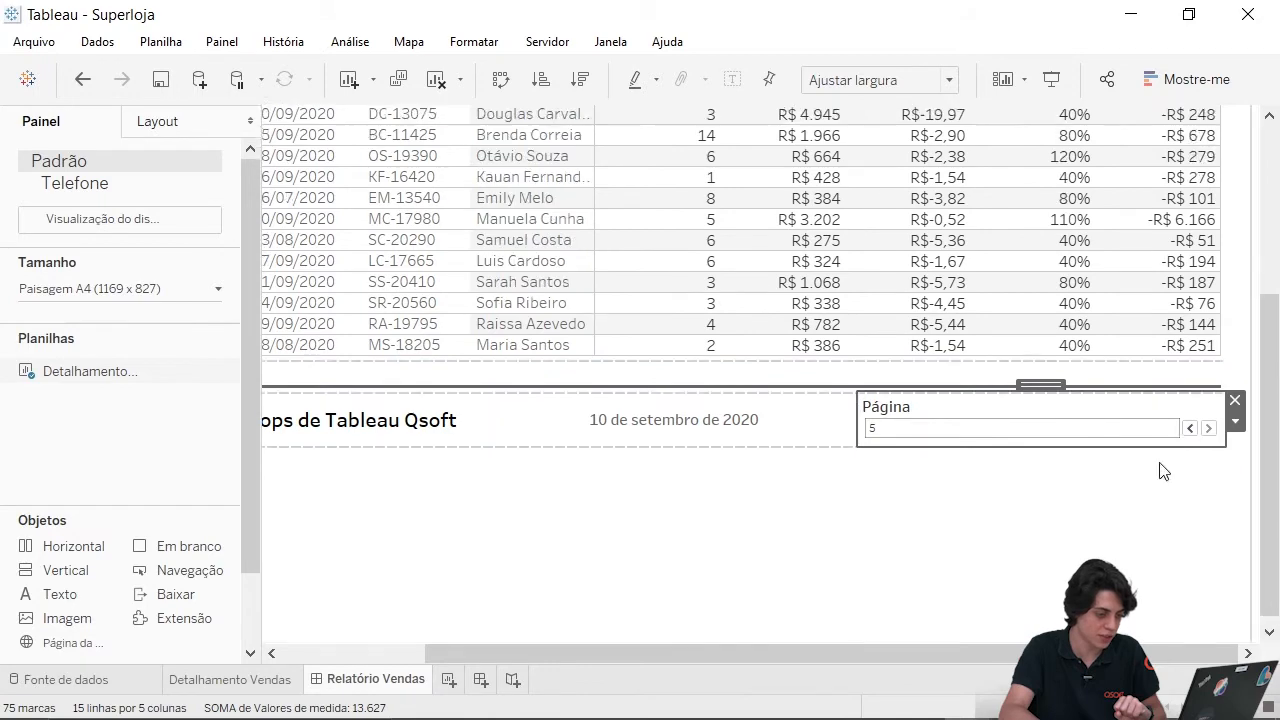
Page the report back from page 5 to page 1 with the footer's Página filter.
scroll(697, 310, "down", 2)
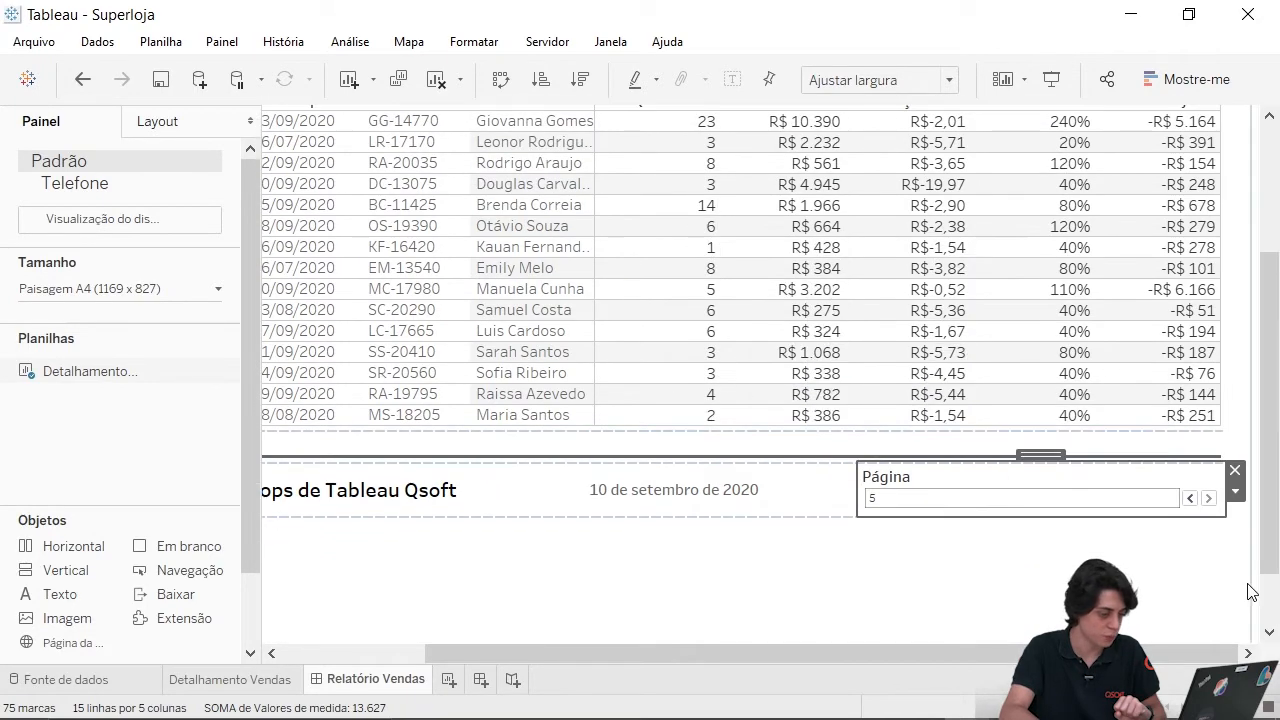
left_click(1190, 498)
scroll(1203, 594, "down", 1)
left_click(1190, 618)
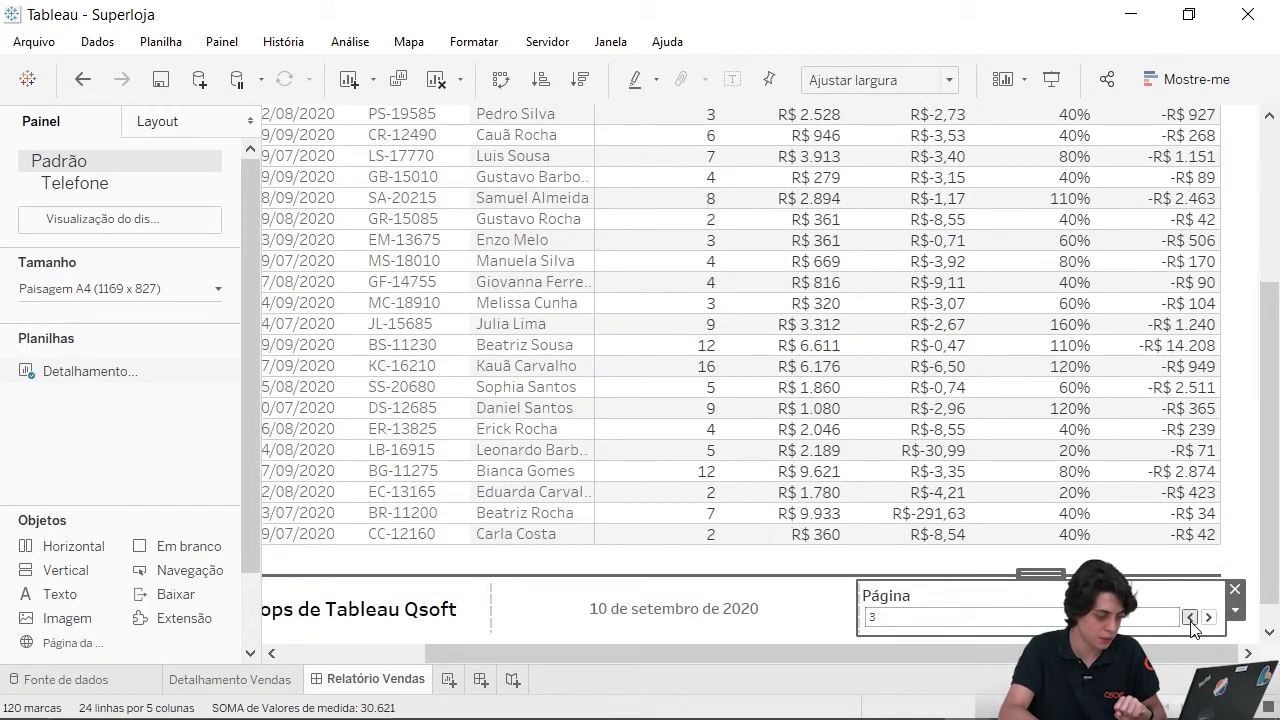
left_click(1190, 618)
left_click(1190, 618)
scroll(1220, 430, "up", 3)
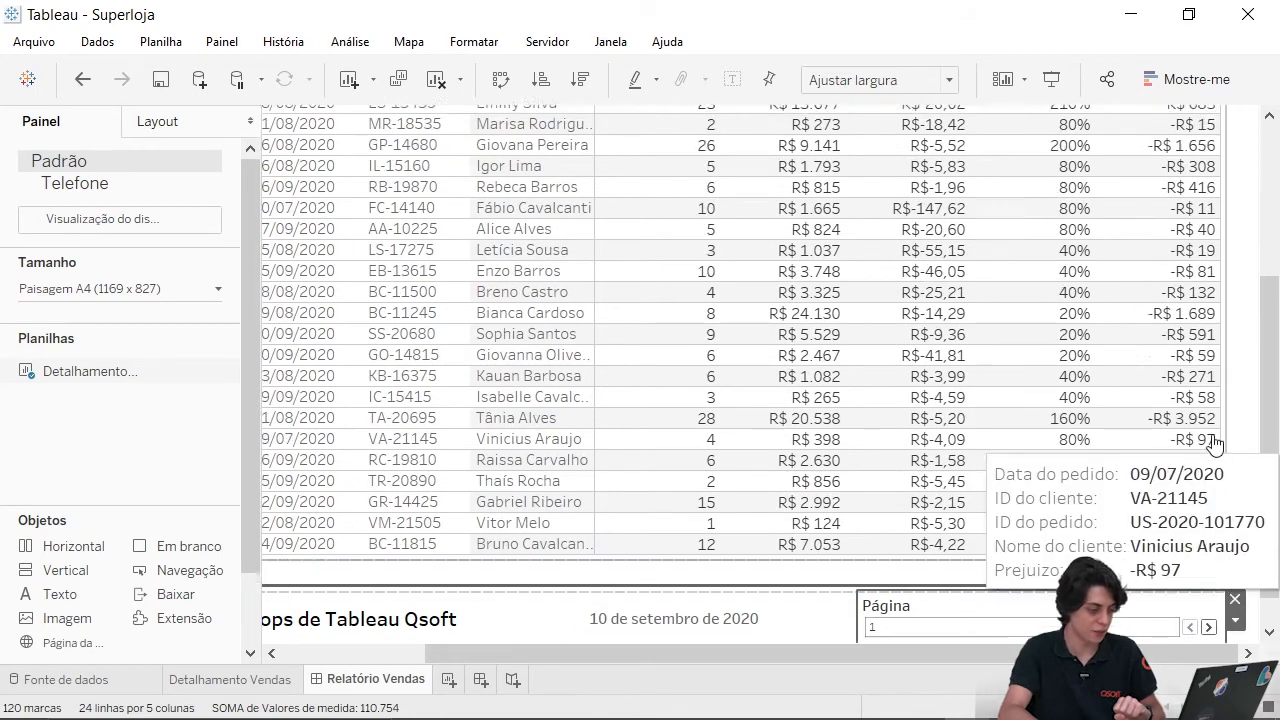
scroll(1232, 407, "up", 2)
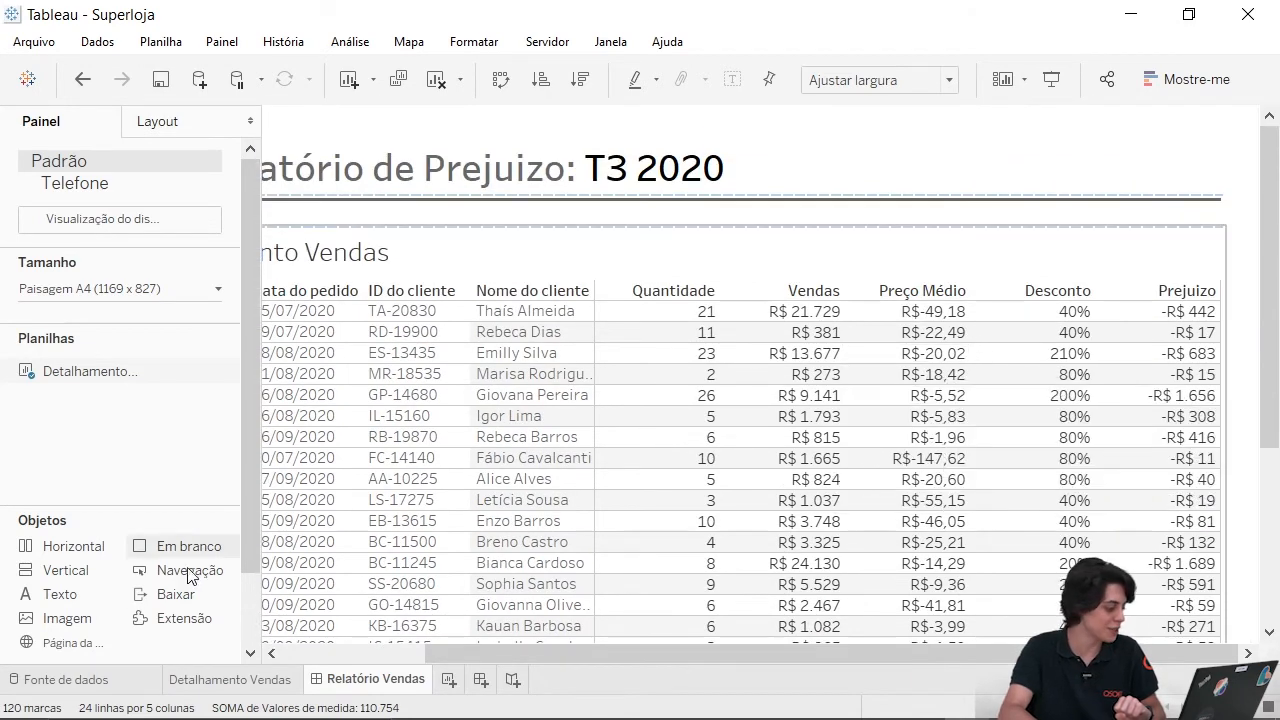
Add a Baixar object beside the title in the report header and give its PDF button a white background.
left_click_drag(166, 603, 1190, 184)
left_click(1235, 187)
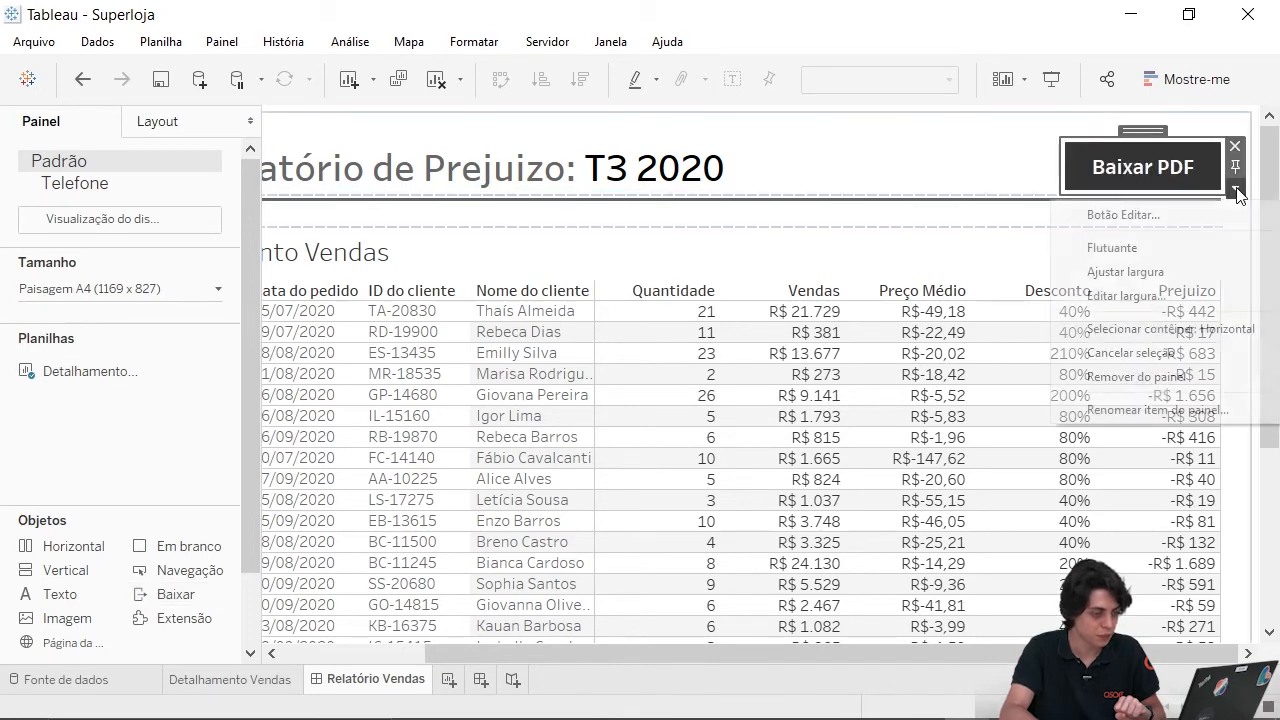
left_click(1227, 212)
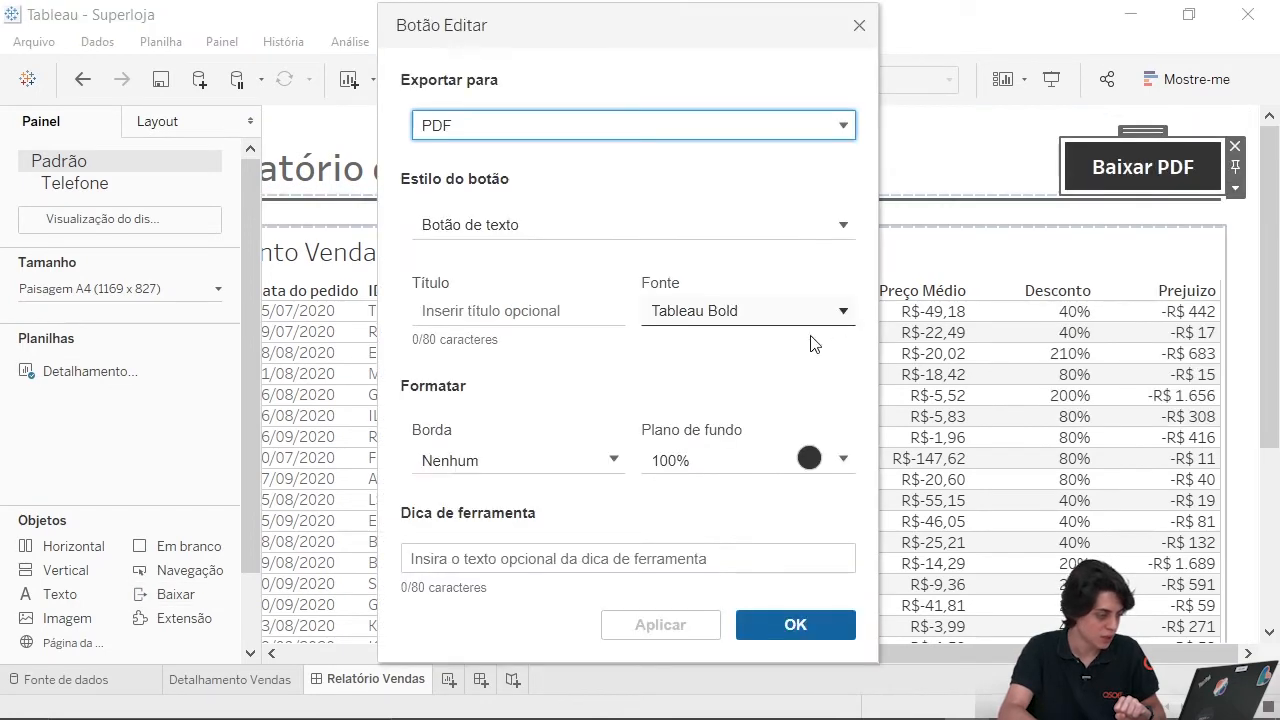
left_click(736, 468)
left_click(681, 216)
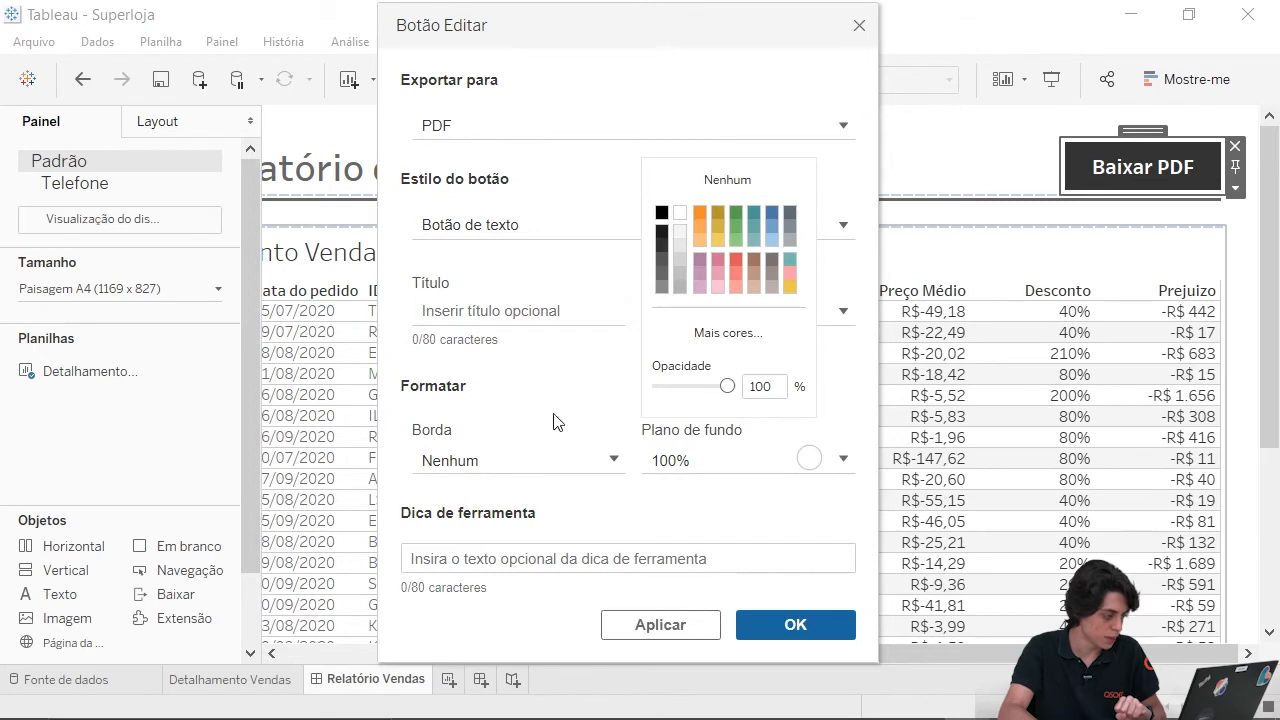
Give the Baixar PDF button a thin solid black border and black text, and apply the changes.
left_click(520, 459)
left_click(433, 268)
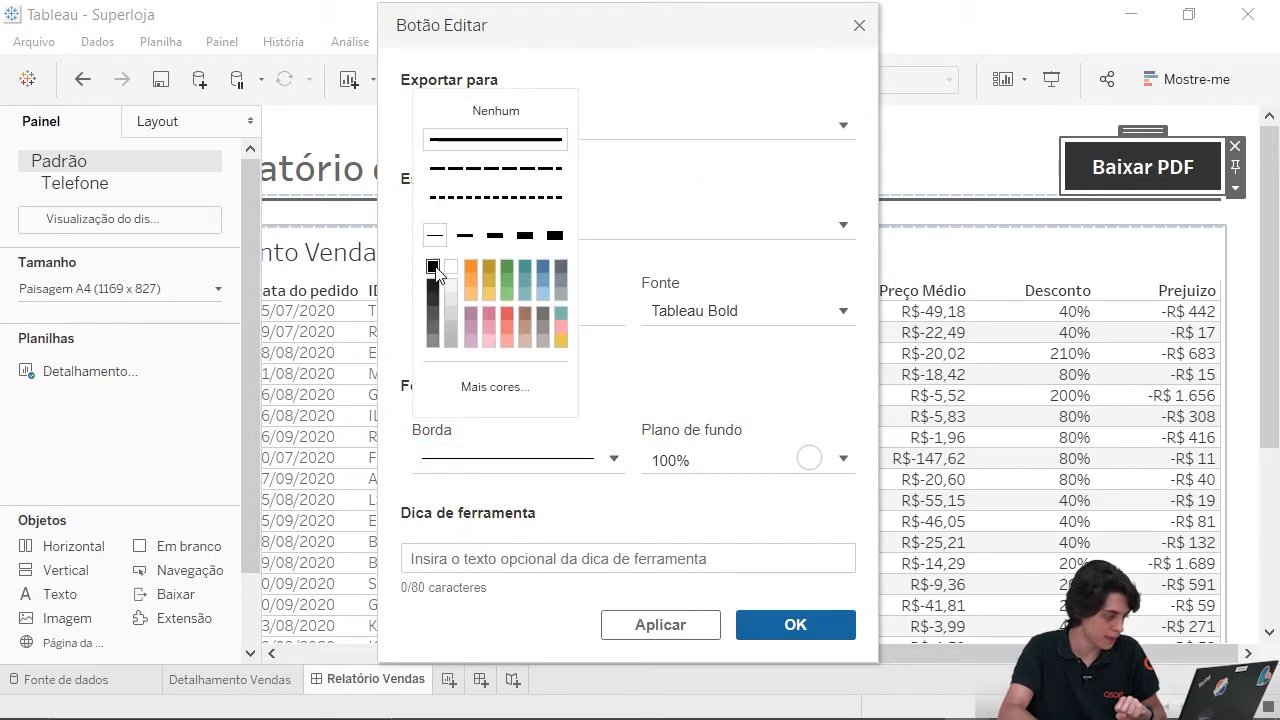
left_click(678, 340)
left_click(715, 313)
left_click(668, 442)
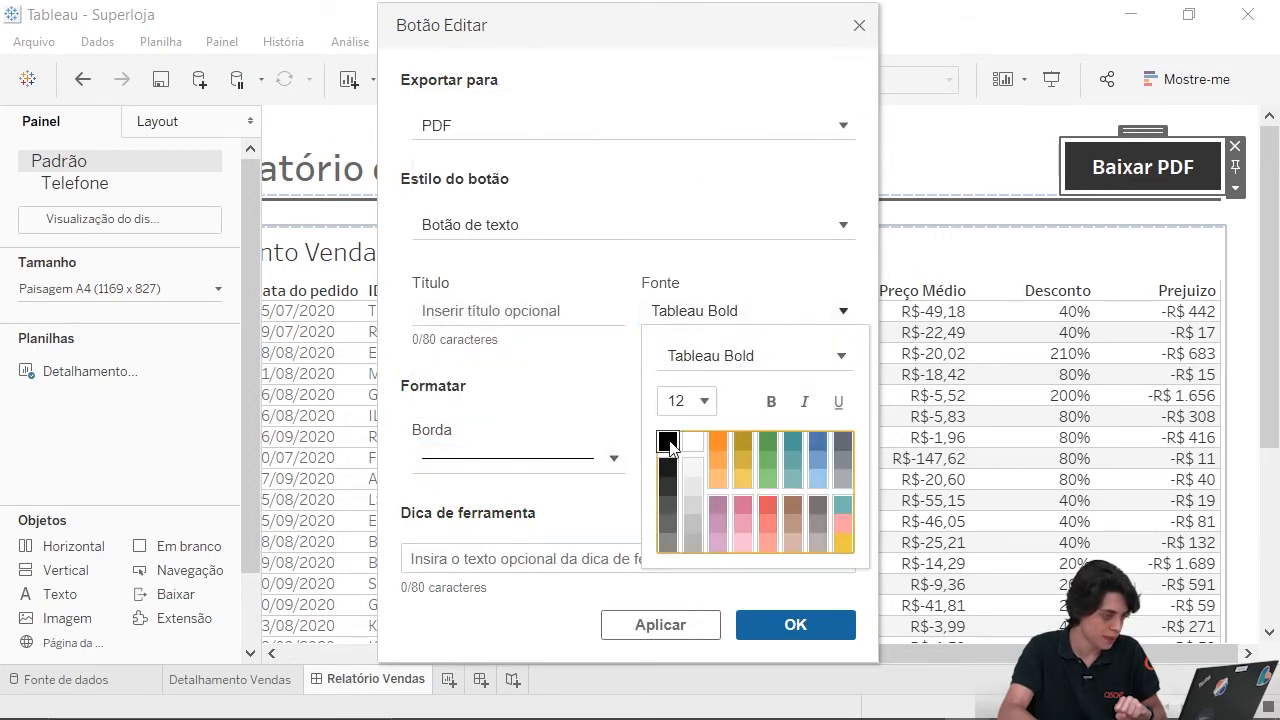
left_click(779, 286)
left_click(676, 632)
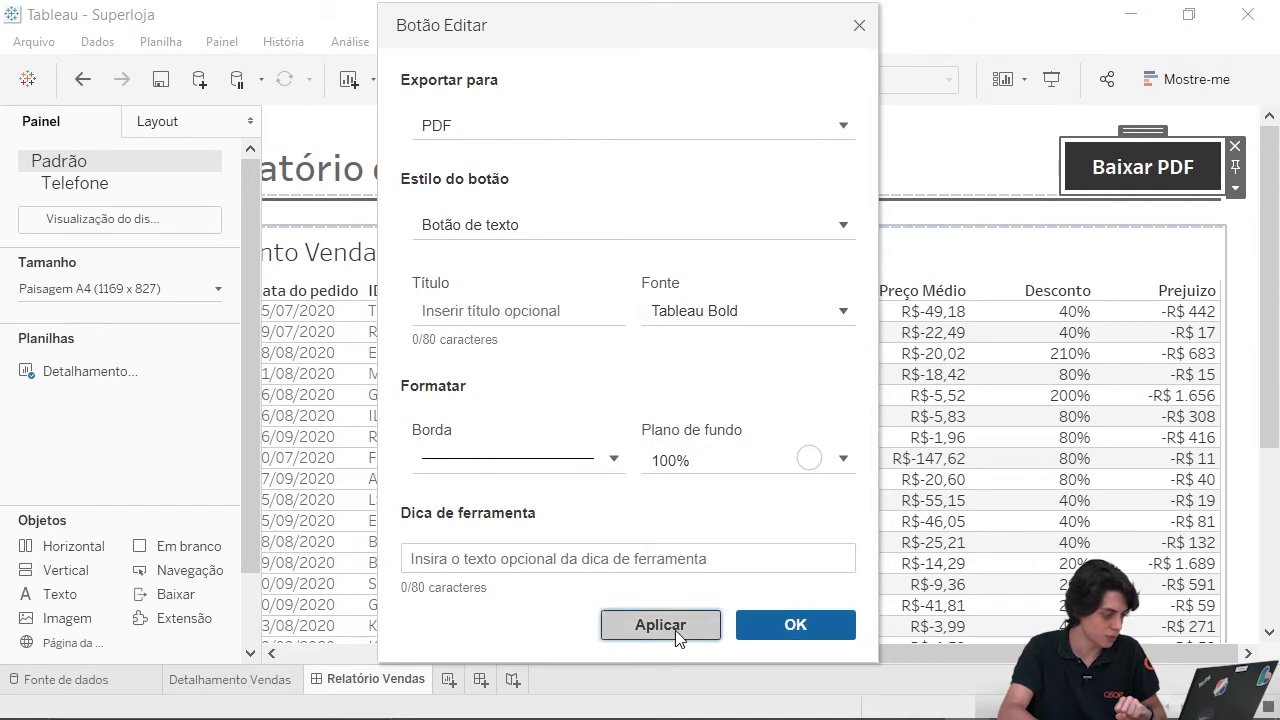
left_click(787, 645)
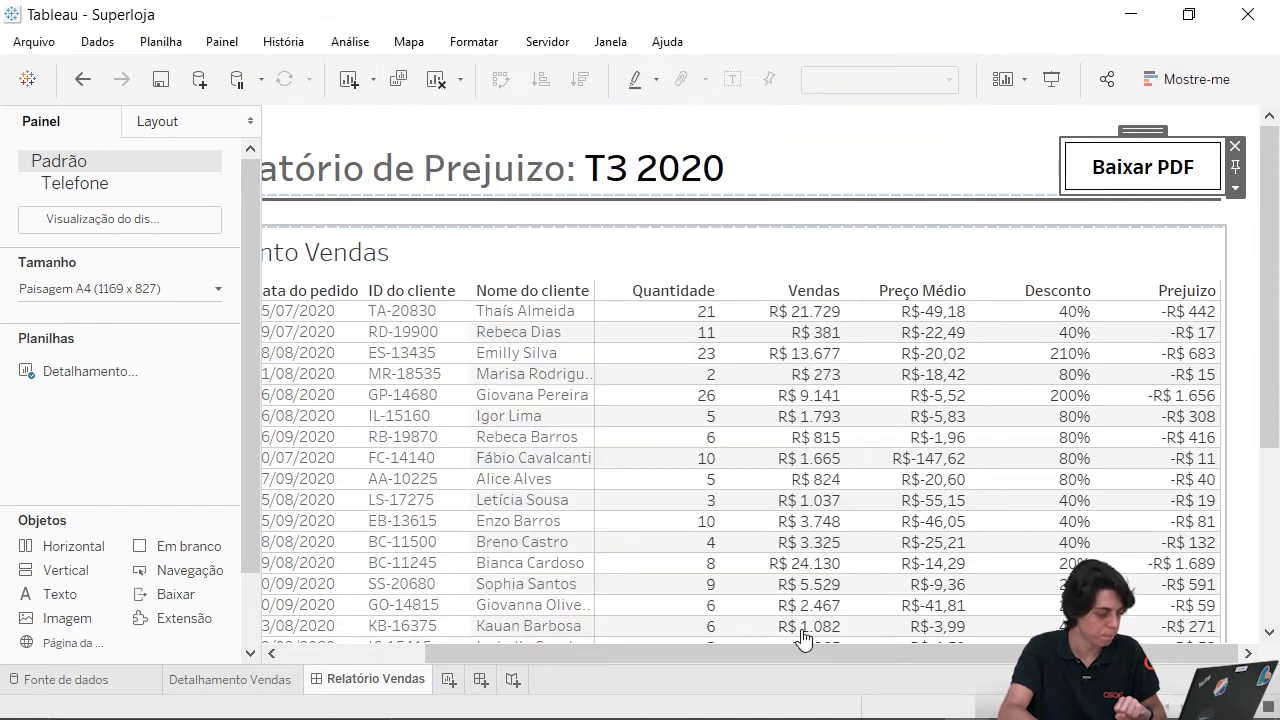
Present the dashboard full screen and use its Baixar PDF button to export the active sheet as A4 landscape, replacing Superloja.pdf in Área de Trabalho.
left_click(1227, 227)
left_click(1052, 81)
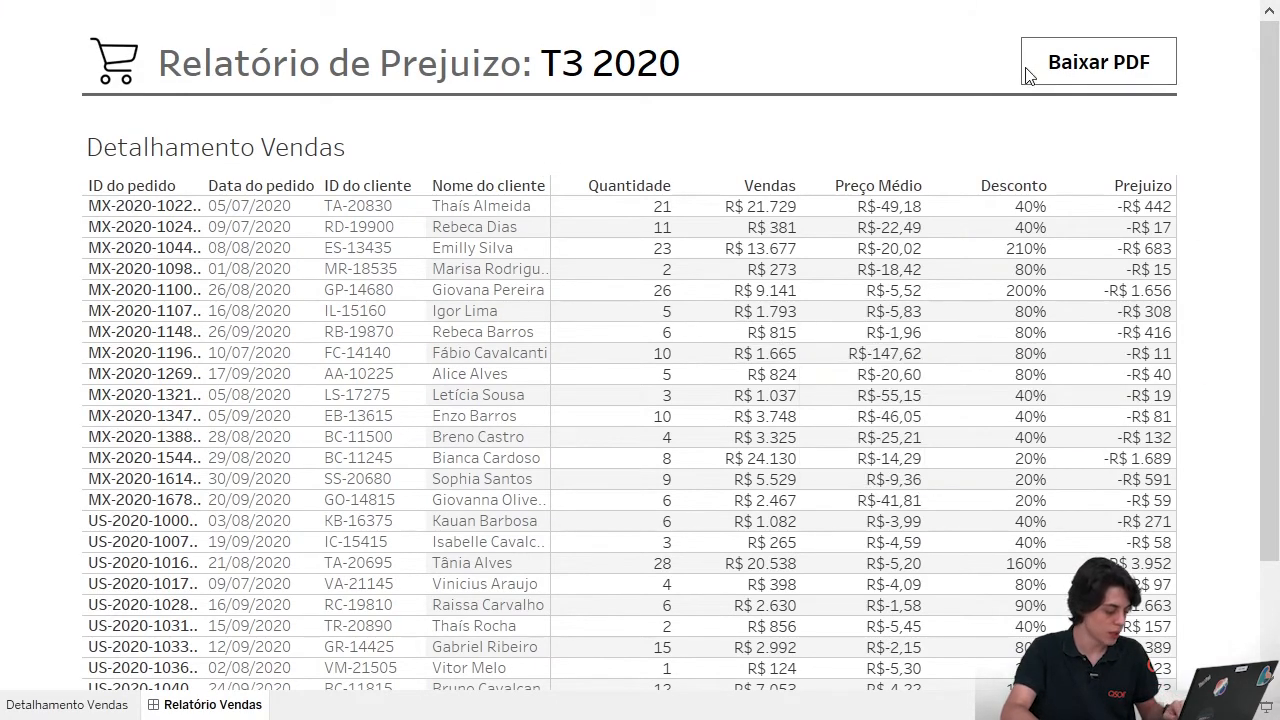
left_click(1101, 69)
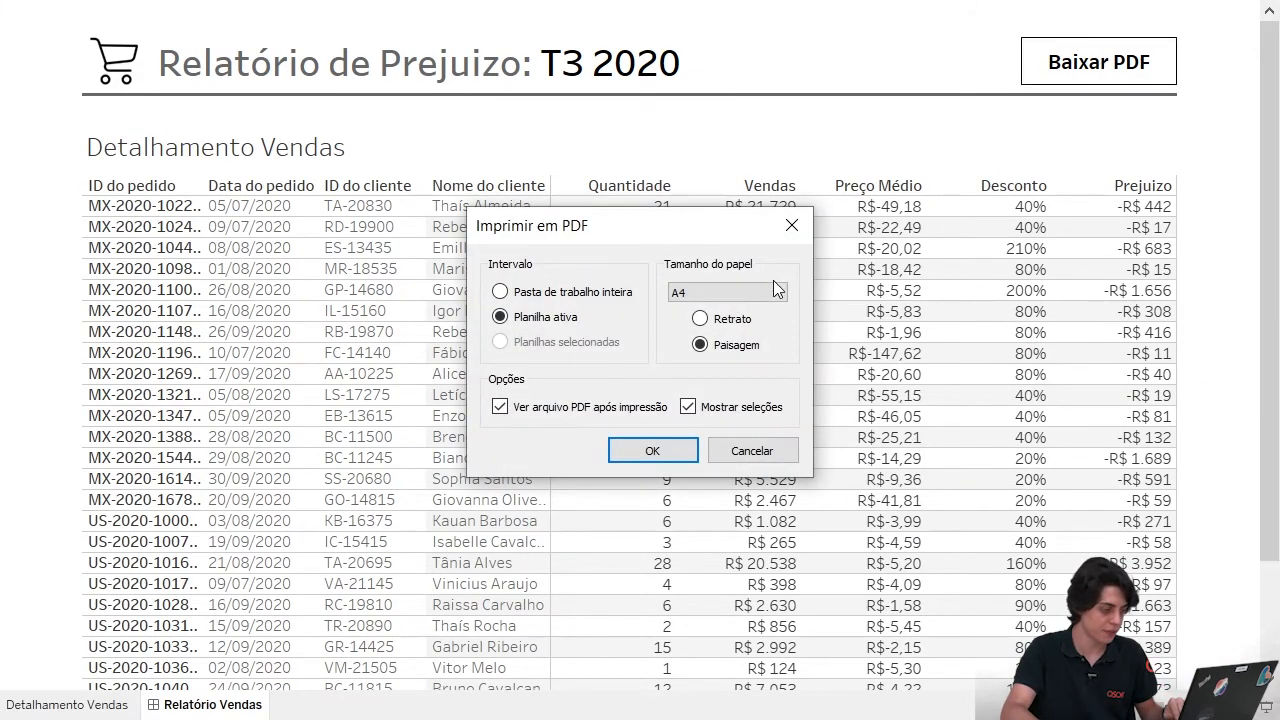
left_click(652, 451)
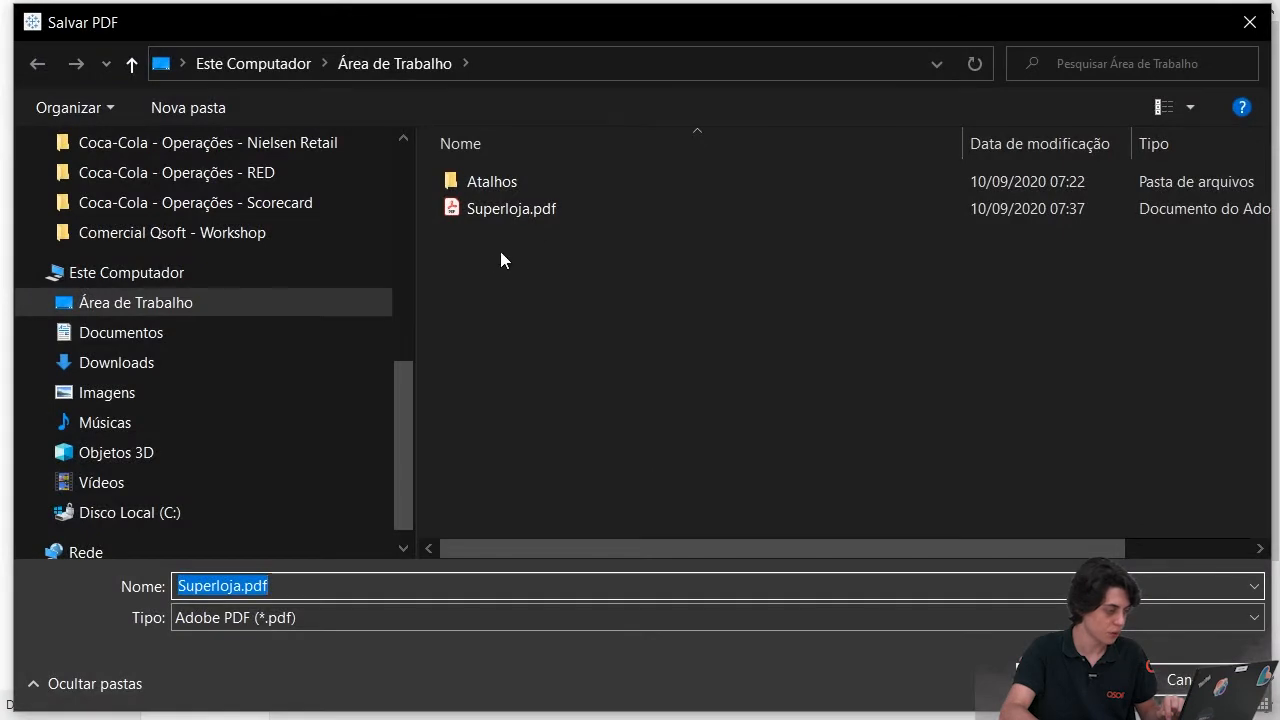
left_click(541, 210)
key("Return")
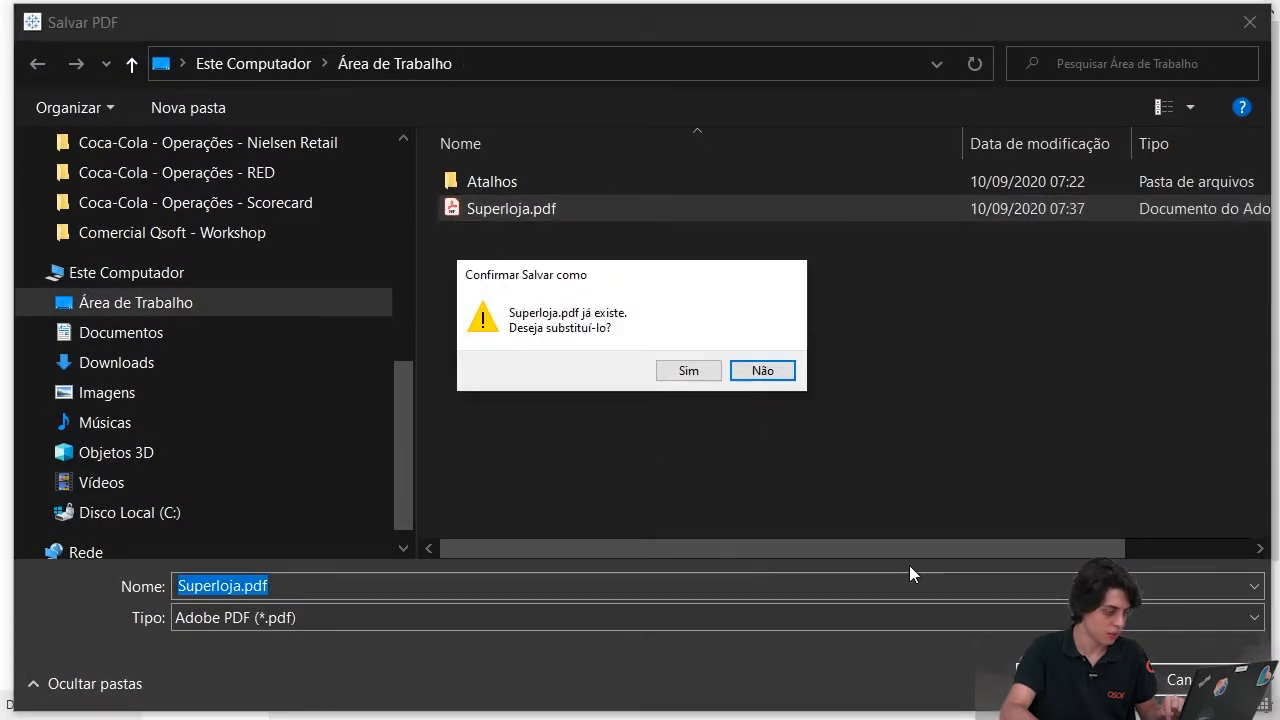
left_click(716, 378)
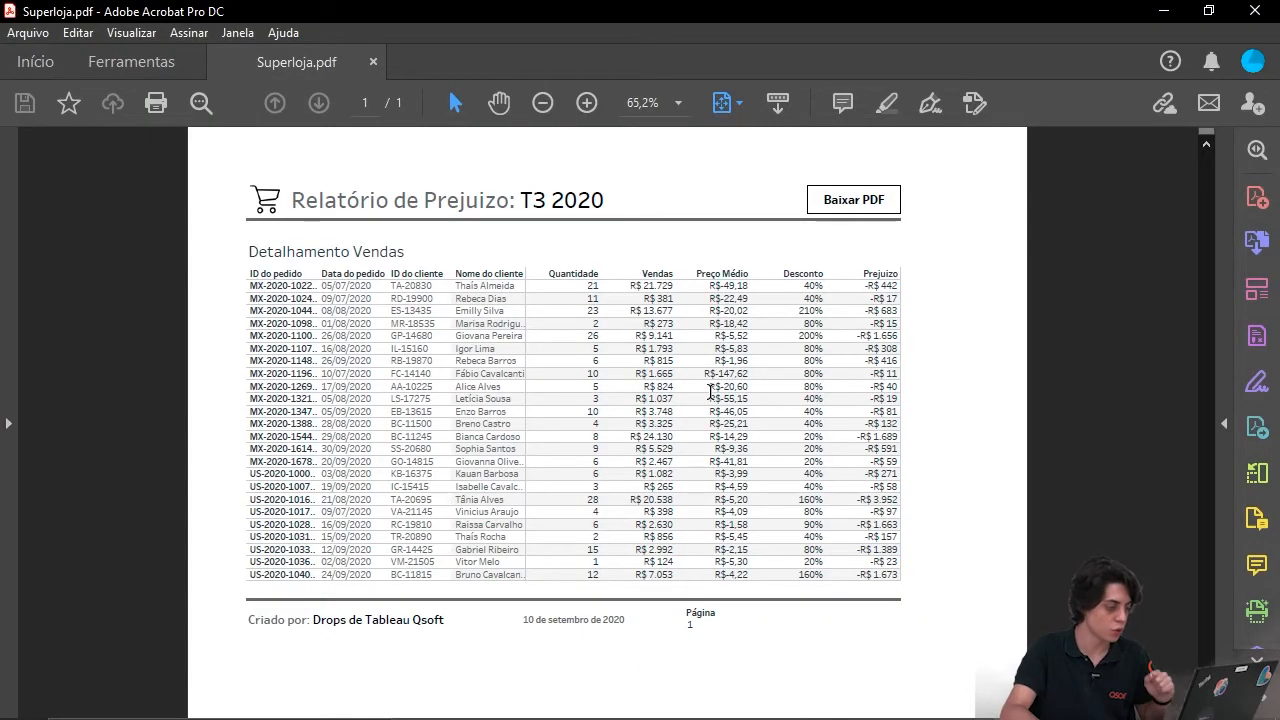